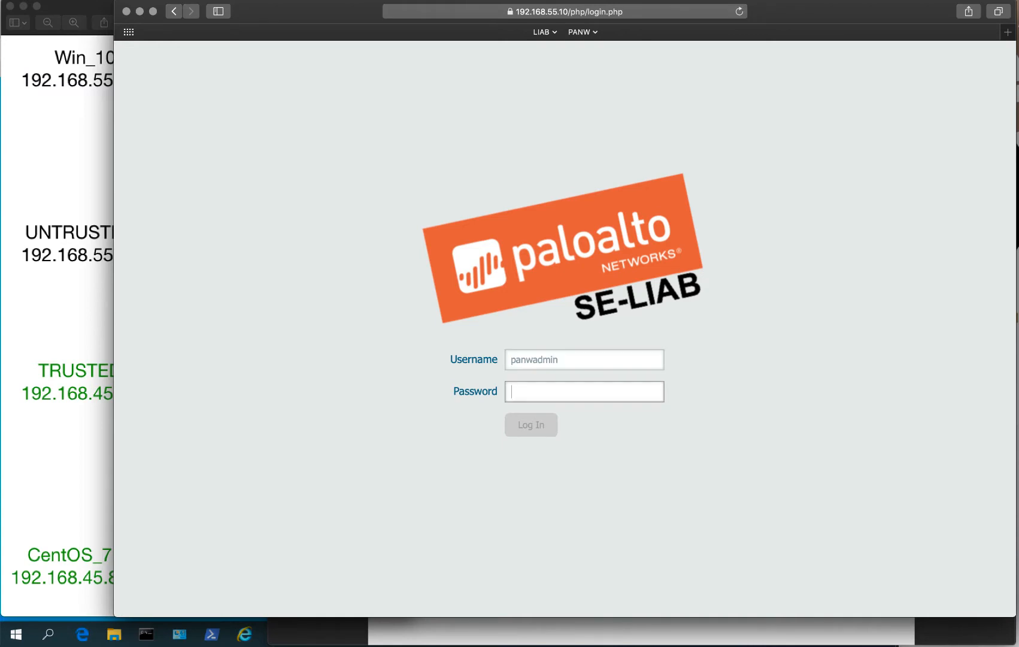
# Enter the administrator password and submit the firewall login form.
pyautogui.write('•')
pyautogui.press('BackSpace')
pyautogui.write('•')
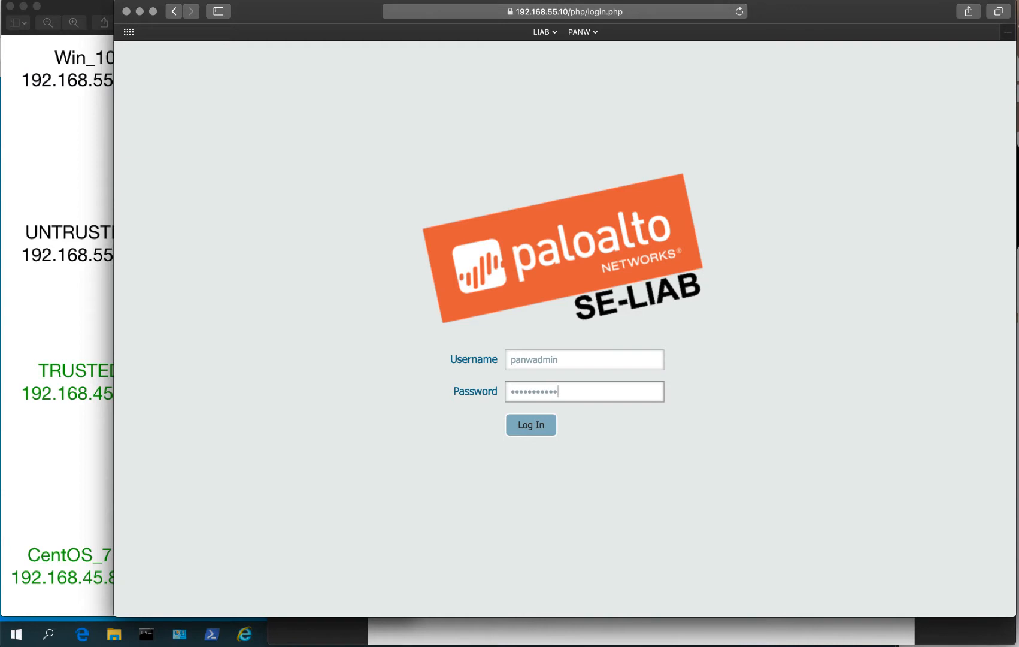
pyautogui.press('Return')
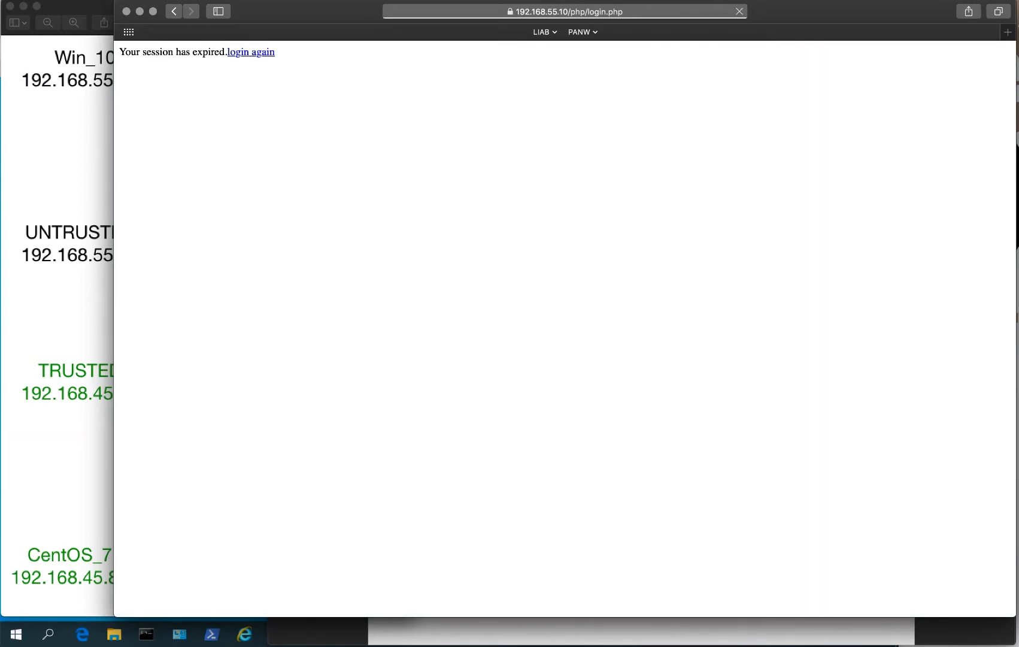
# Go back to the login form after the session expiry and sign in with the administrator username and password.
pyautogui.click(245, 52)
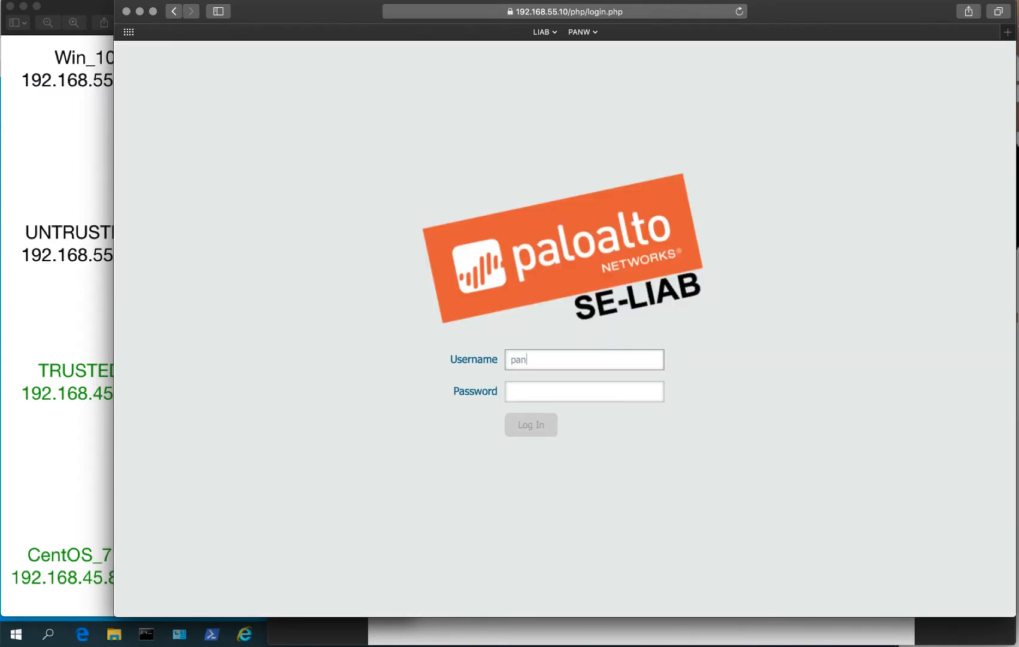
pyautogui.write('panwadmin')
pyautogui.press('Tab')
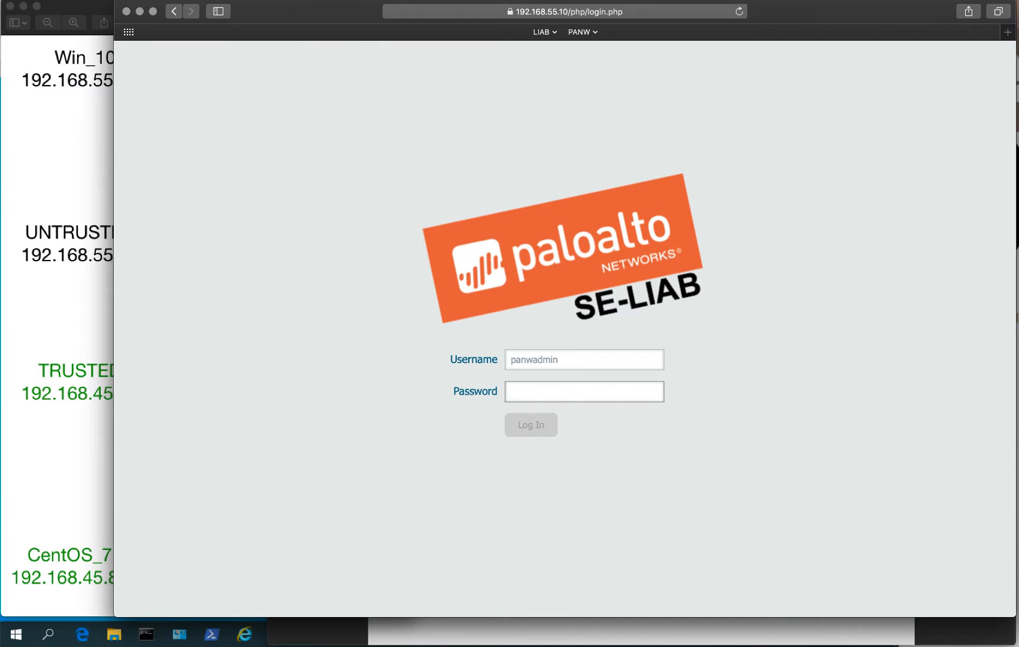
pyautogui.write('•')
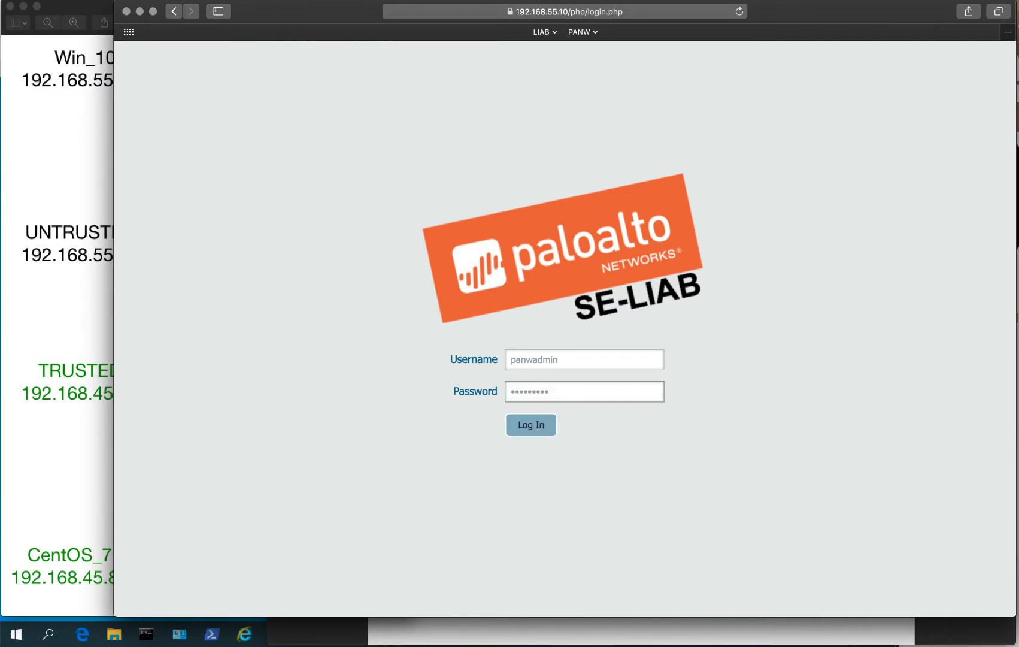
pyautogui.press('Return')
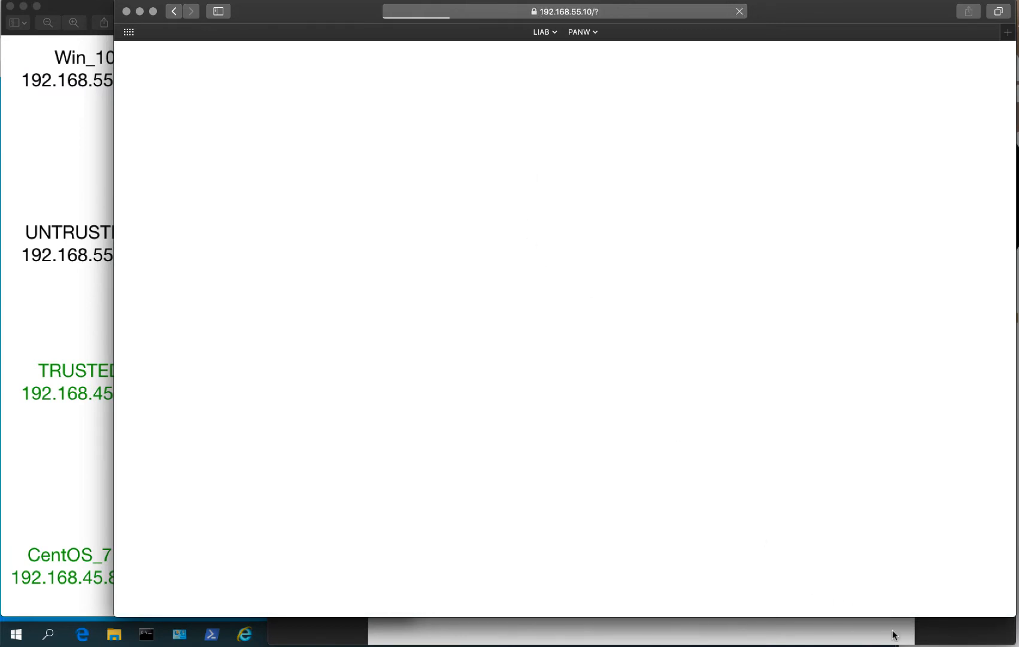
# Dismiss the message of the day and show the Network > Interfaces tunnel list.
pyautogui.click(892, 630)
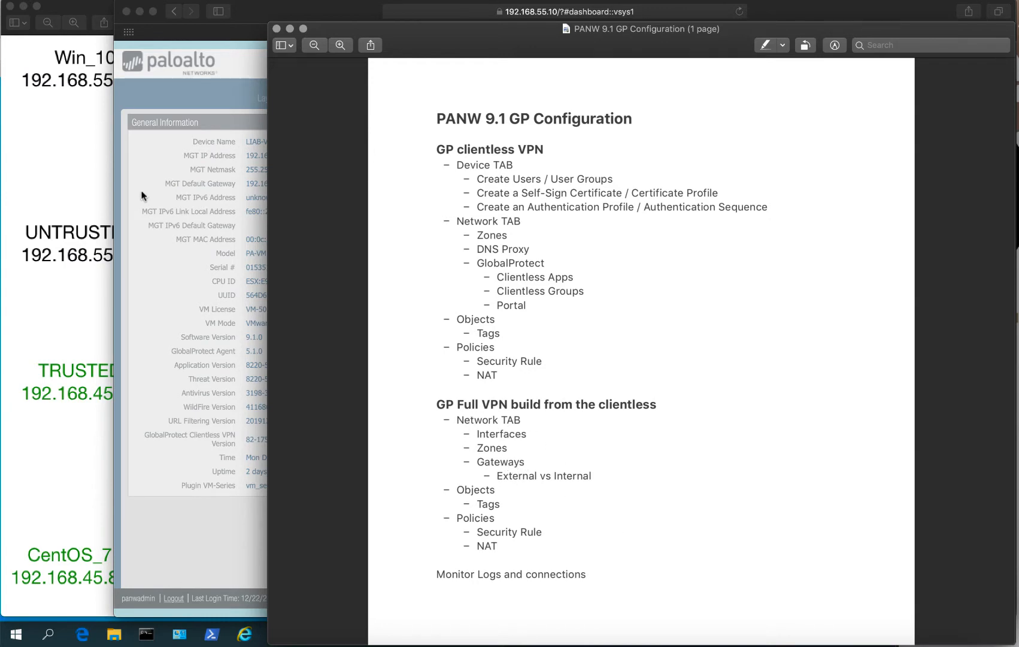
pyautogui.click(241, 292)
pyautogui.click(805, 486)
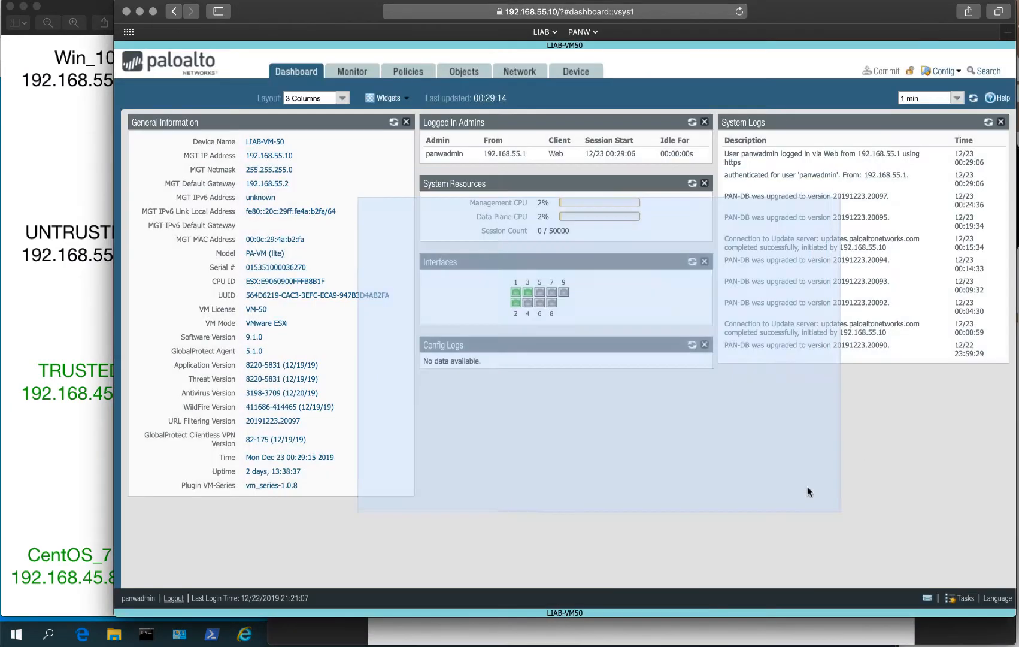
pyautogui.click(525, 72)
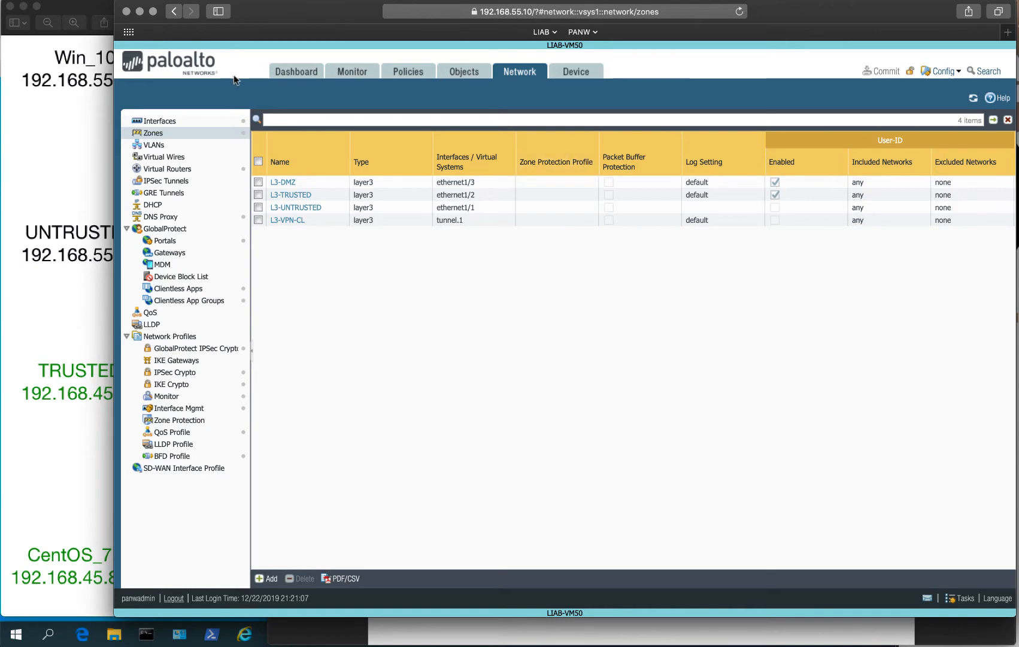
pyautogui.click(161, 120)
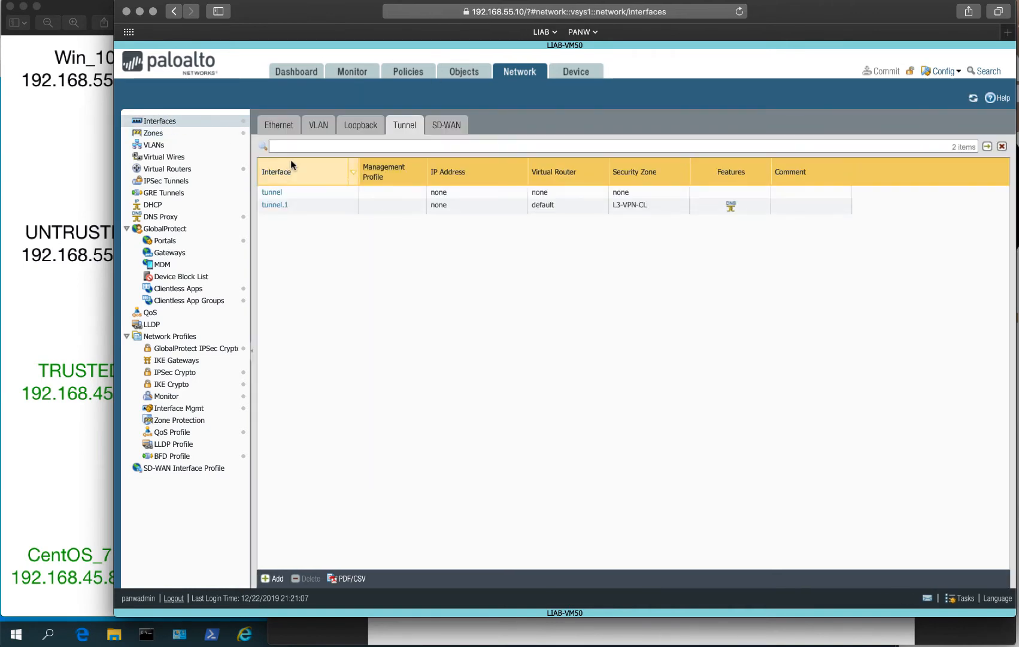
# Add tunnel interface number 2 on the default virtual router.
pyautogui.click(273, 578)
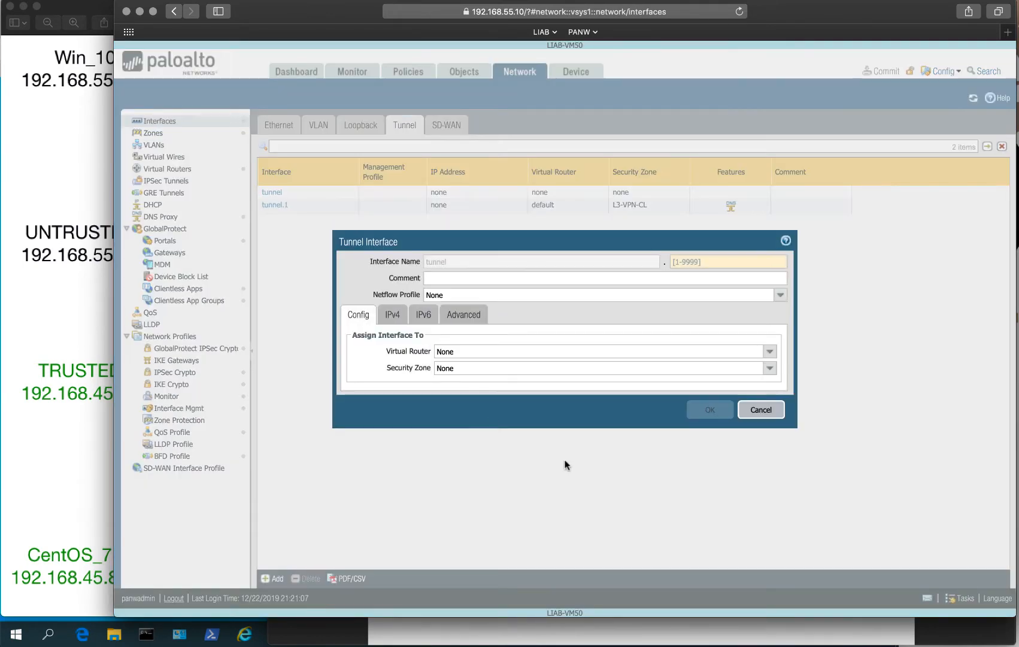
pyautogui.click(728, 261)
pyautogui.write('2')
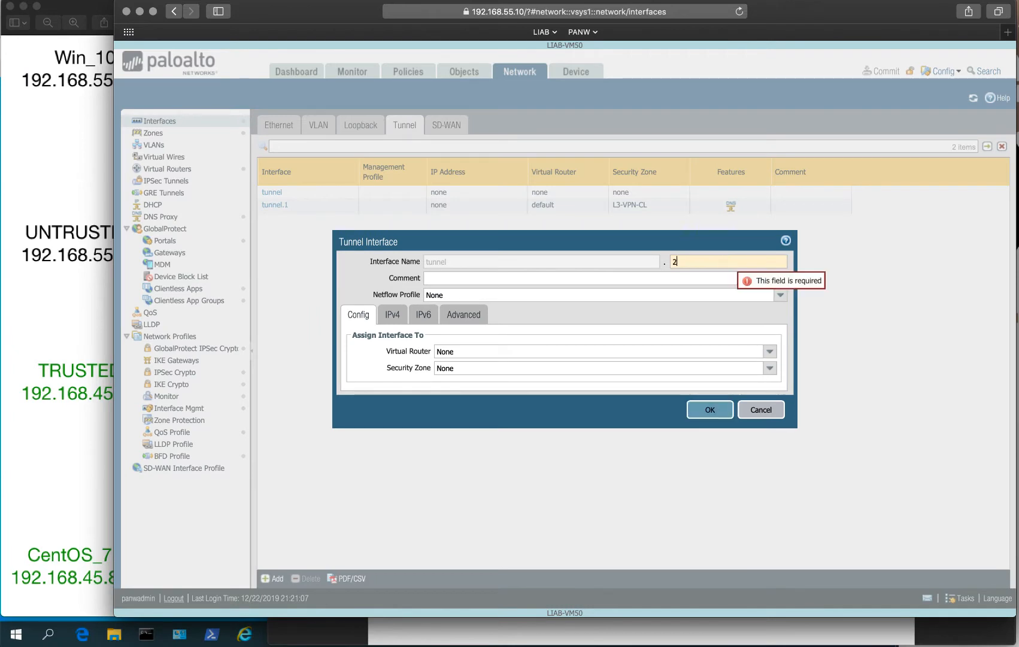
pyautogui.click(769, 354)
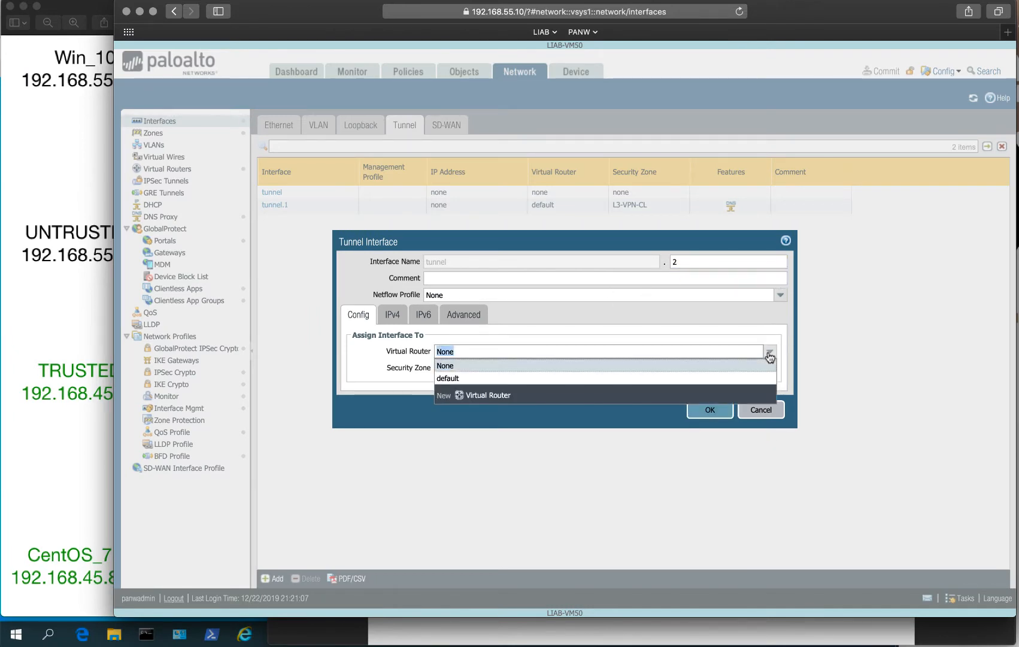
pyautogui.click(578, 378)
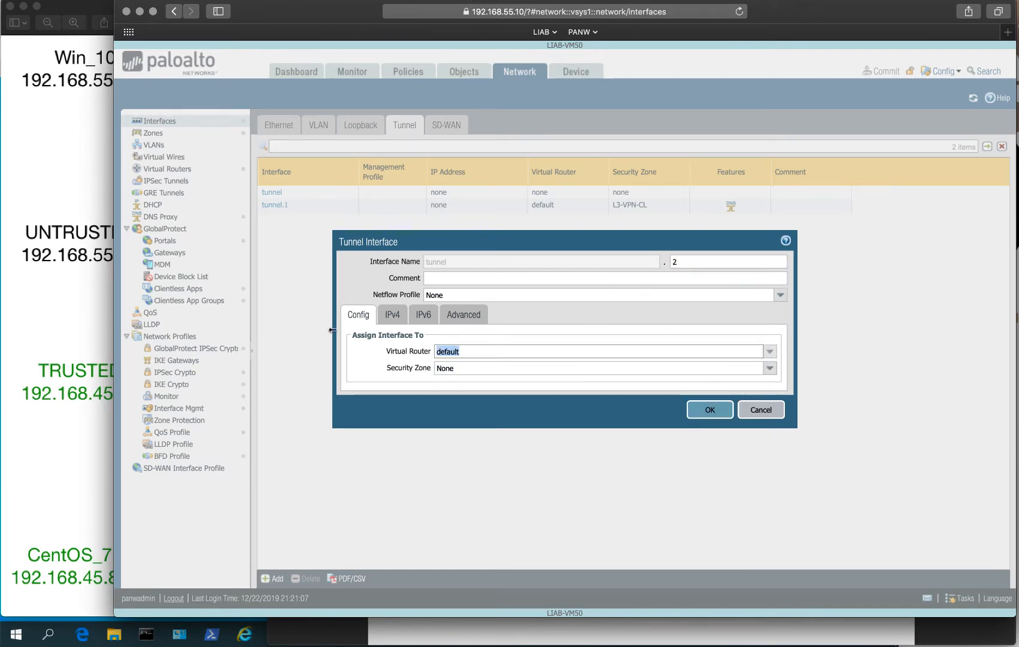
pyautogui.click(633, 381)
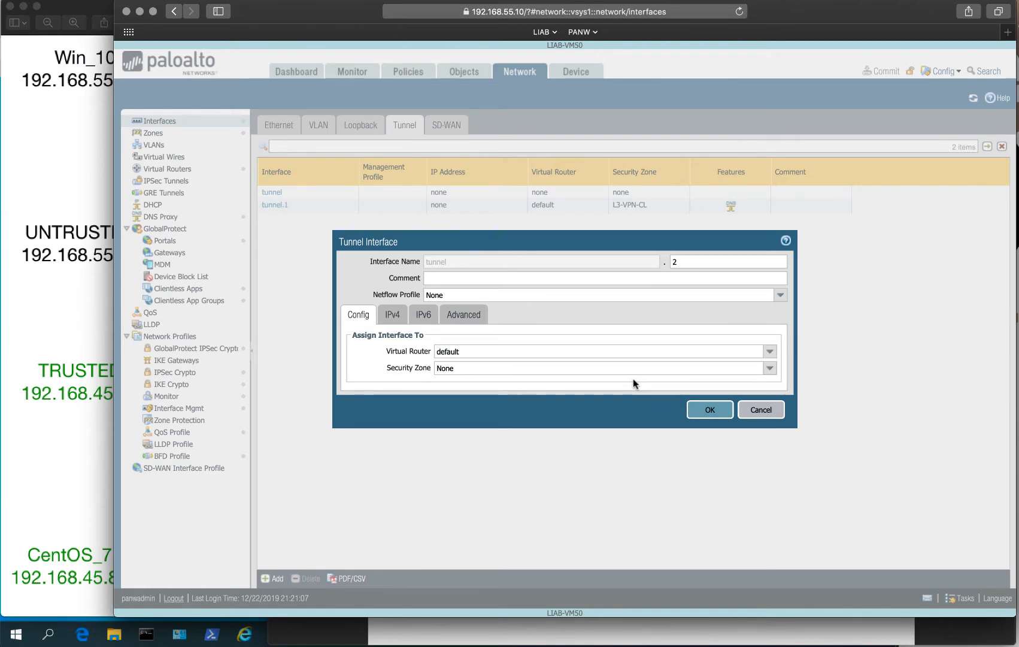
# Create security zone L3-VPN-IPSEC with user identification enabled for the tunnel.
pyautogui.click(768, 370)
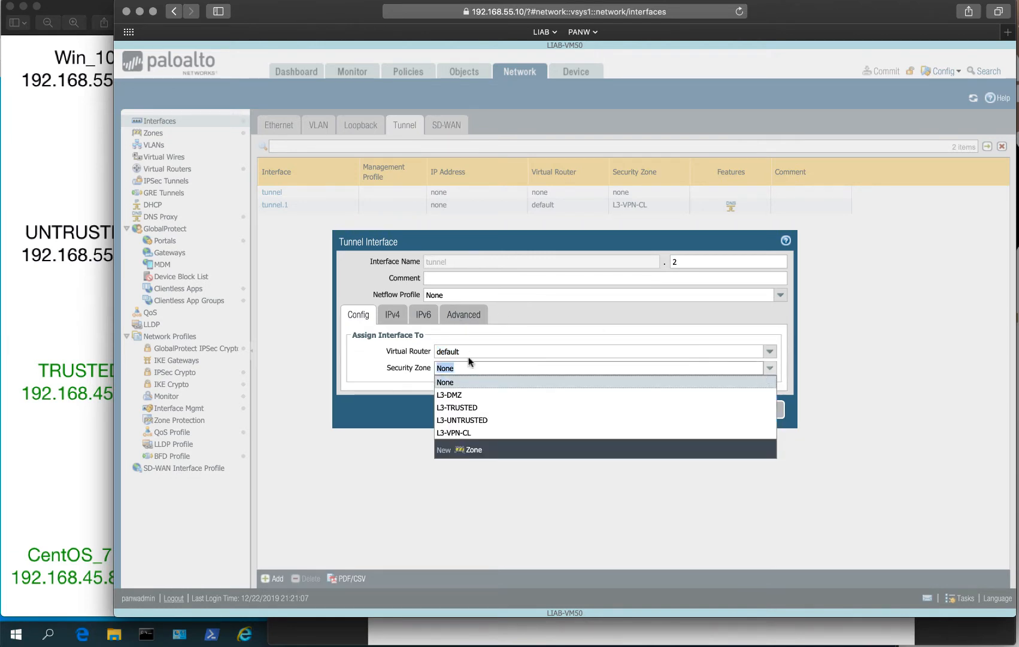
pyautogui.click(472, 451)
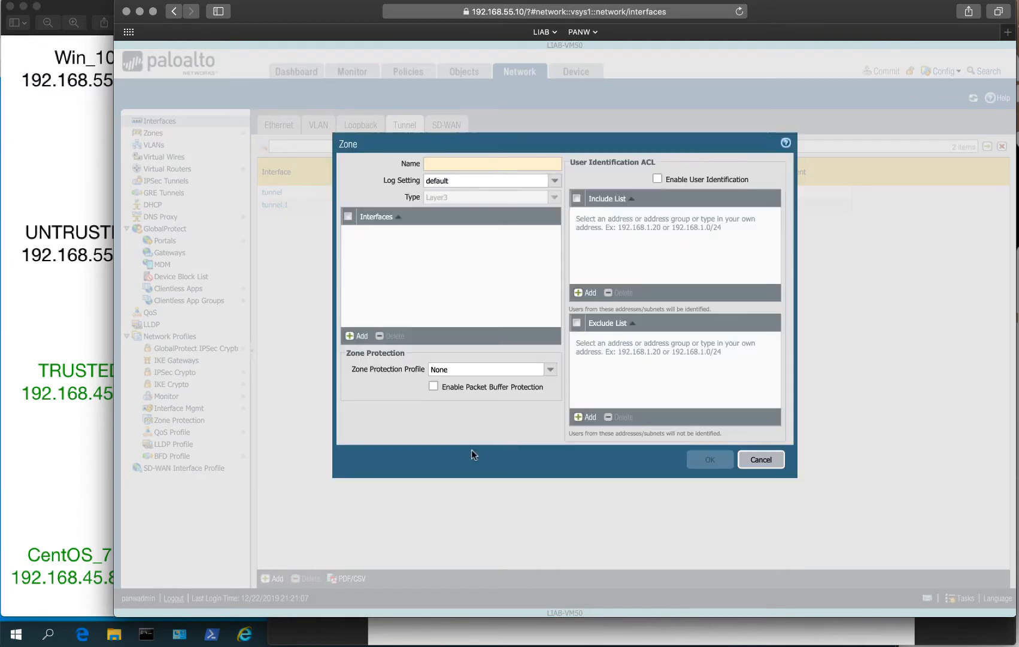
pyautogui.write('L')
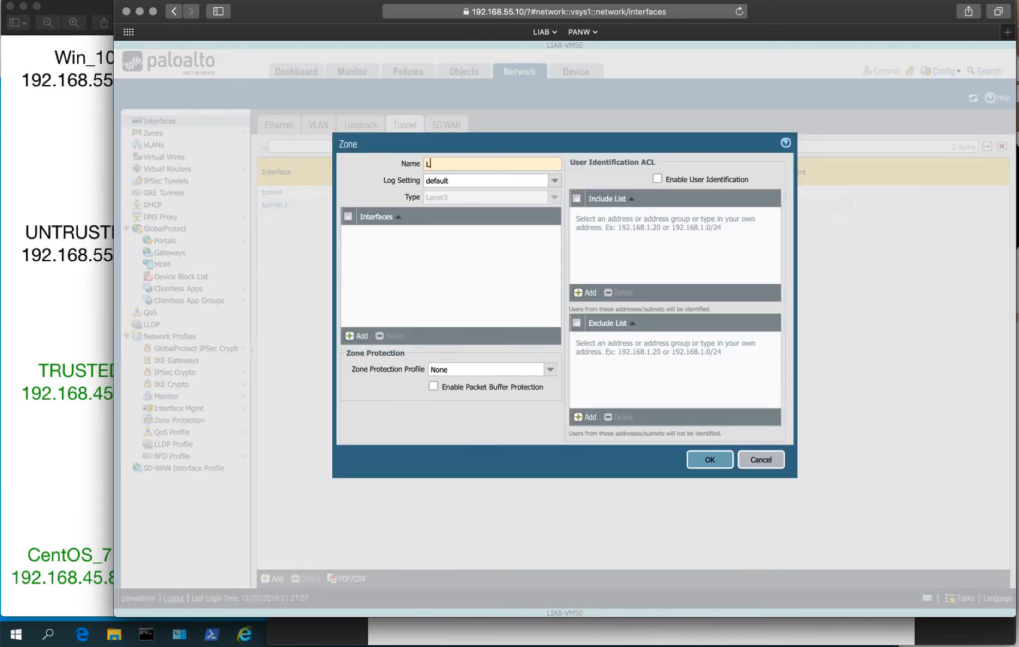
pyautogui.write('3-')
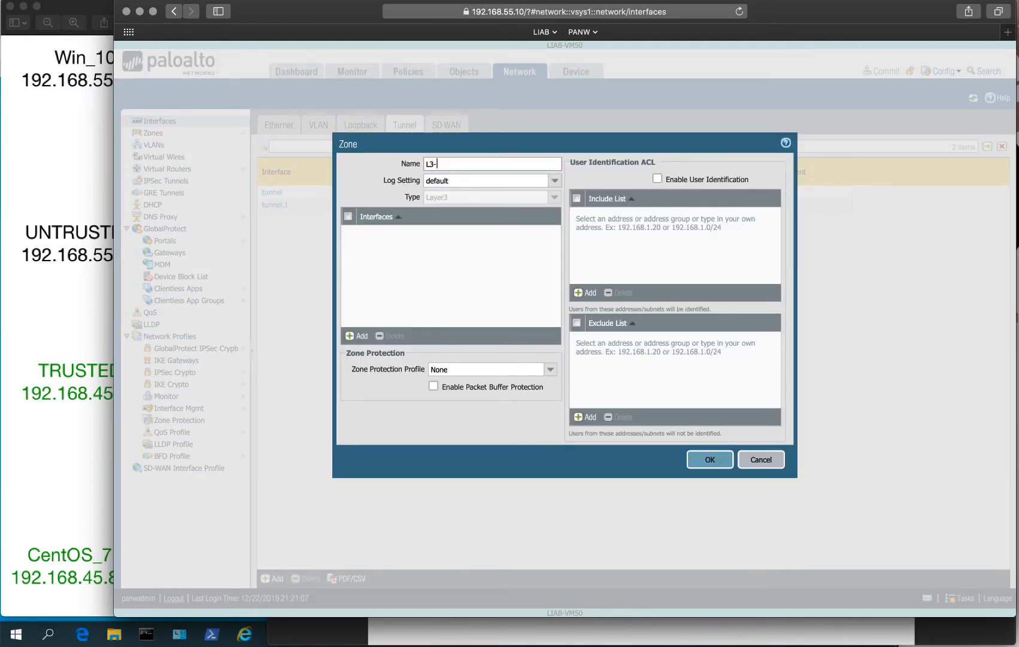
pyautogui.write('VPN-IPSEC')
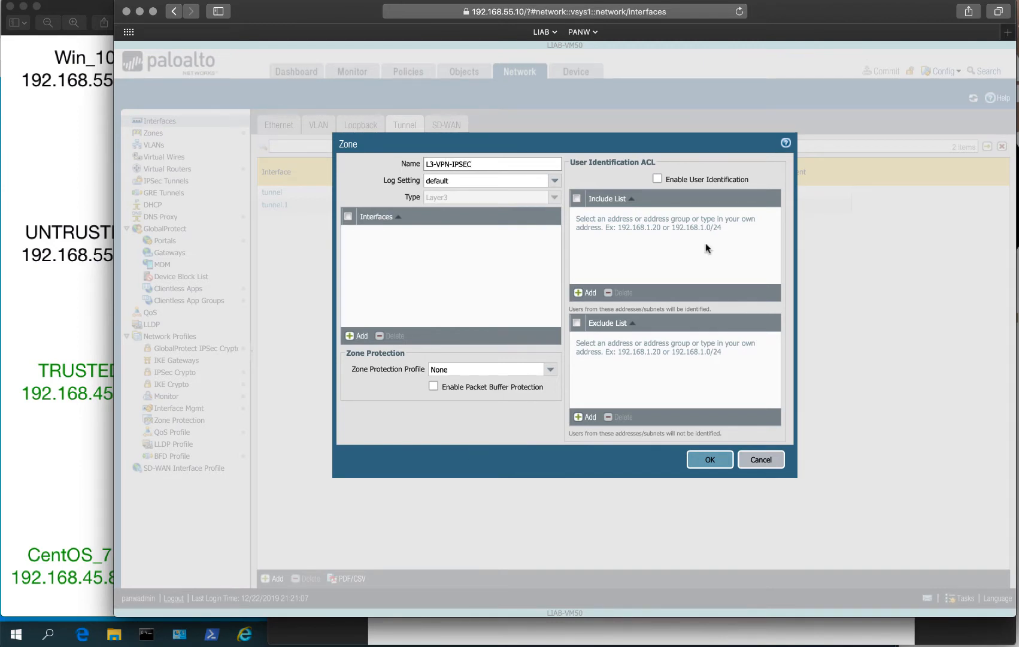
pyautogui.click(657, 179)
pyautogui.click(710, 458)
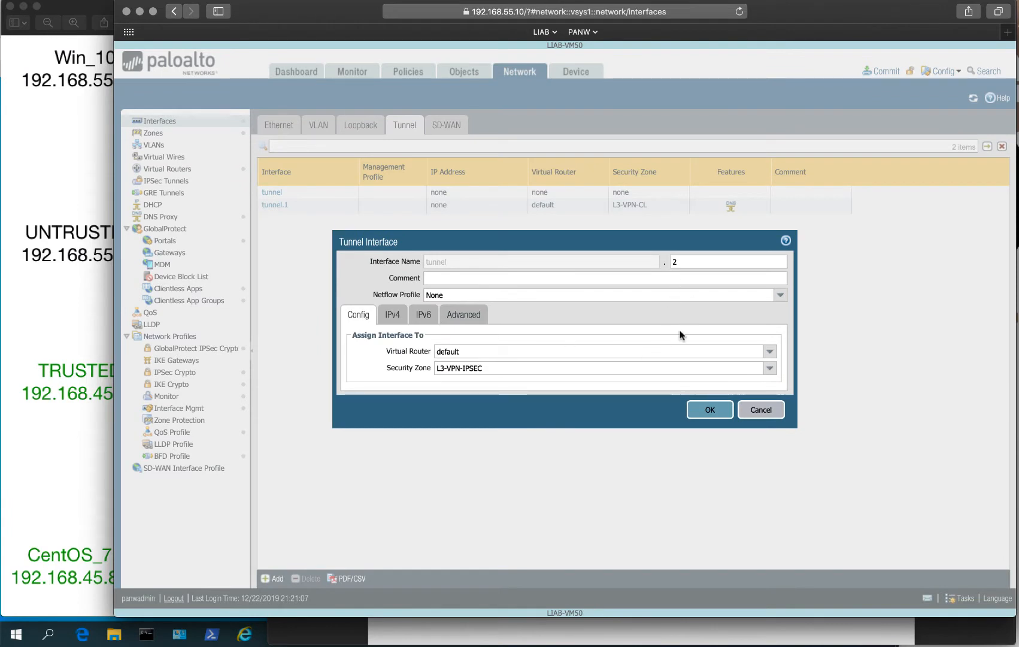
# Review the IPv4, IPv6 and Advanced settings, then save tunnel.2.
pyautogui.click(390, 316)
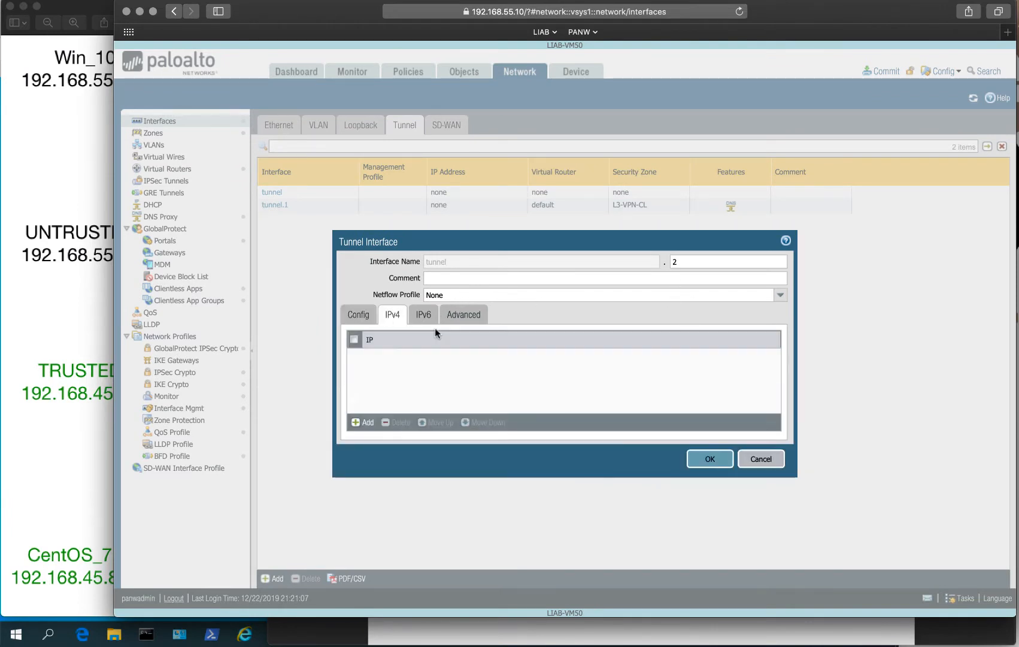
pyautogui.click(423, 315)
pyautogui.click(456, 320)
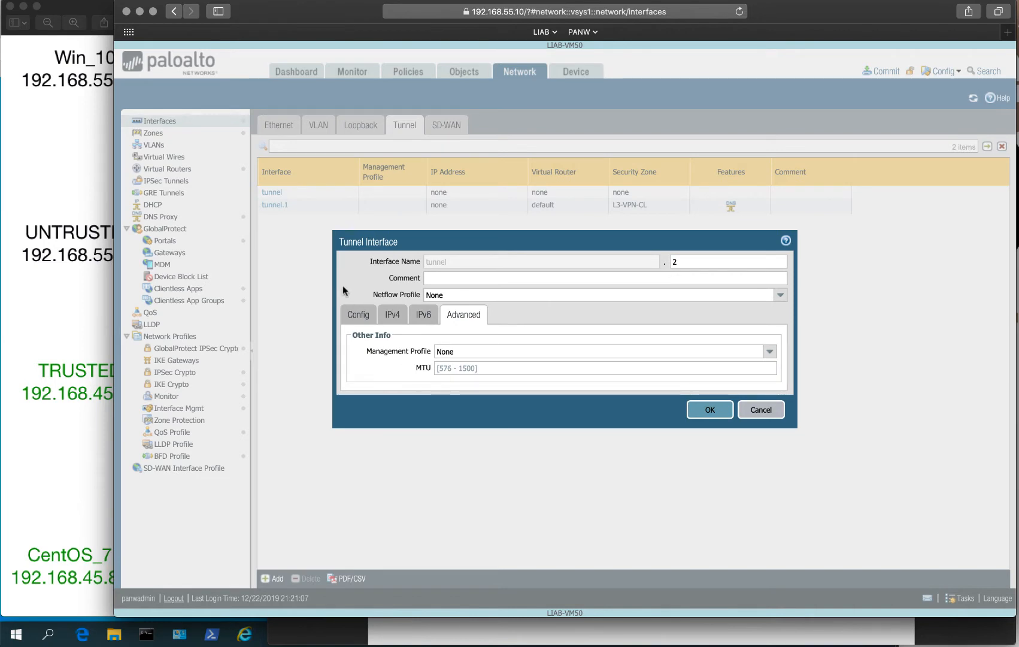
pyautogui.click(706, 410)
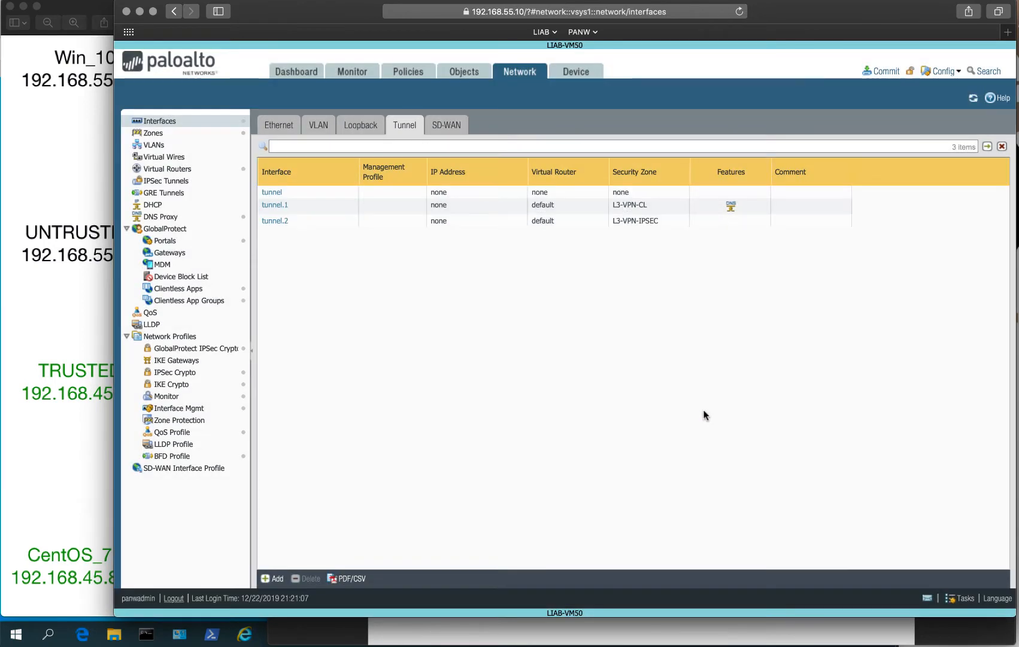
# Add tunnel.2 to the default-dns-proxy interfaces and bring up the GlobalProtect Portals list.
pyautogui.click(157, 133)
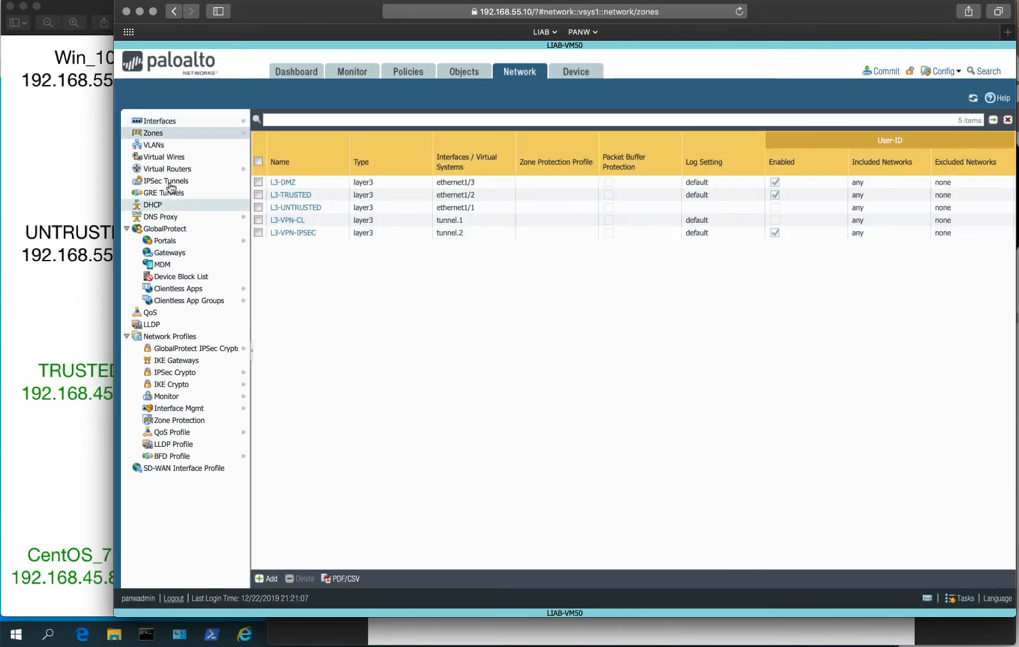
pyautogui.click(178, 216)
pyautogui.click(310, 157)
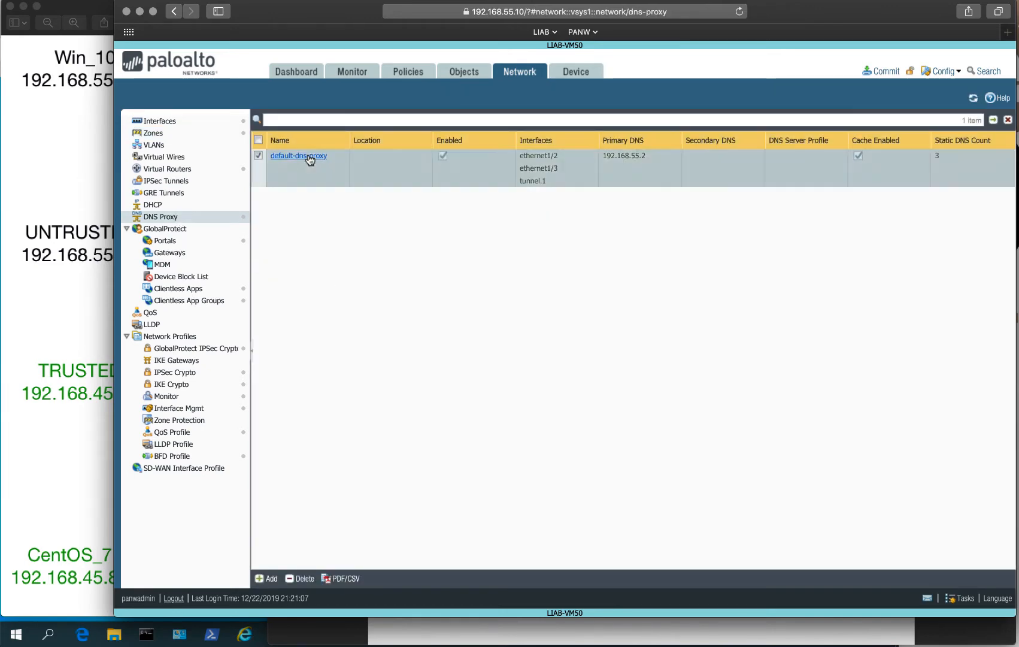
pyautogui.click(587, 269)
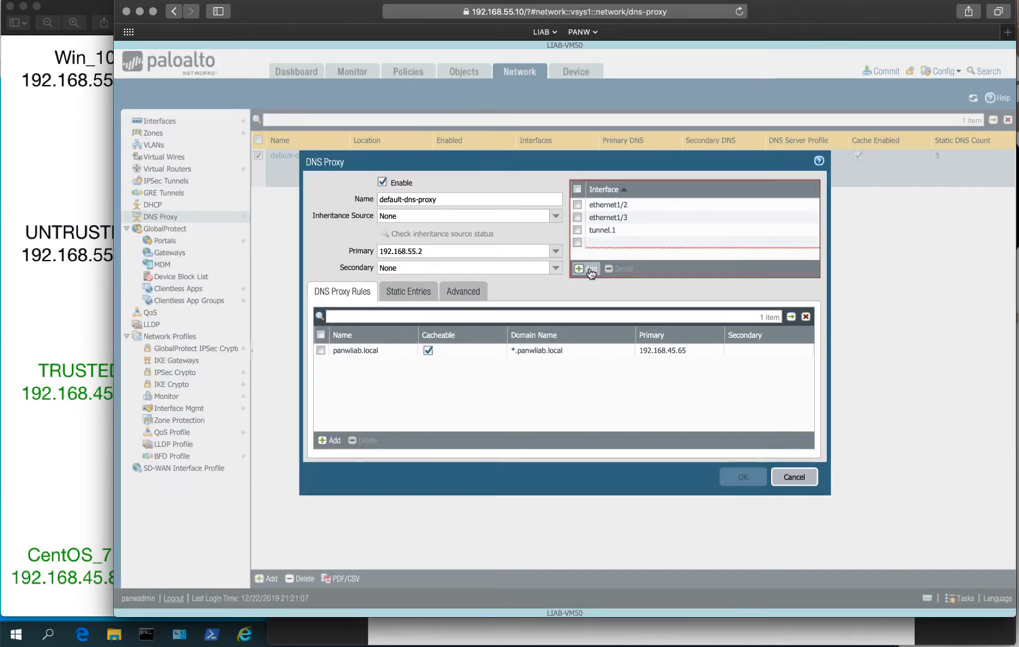
pyautogui.click(636, 294)
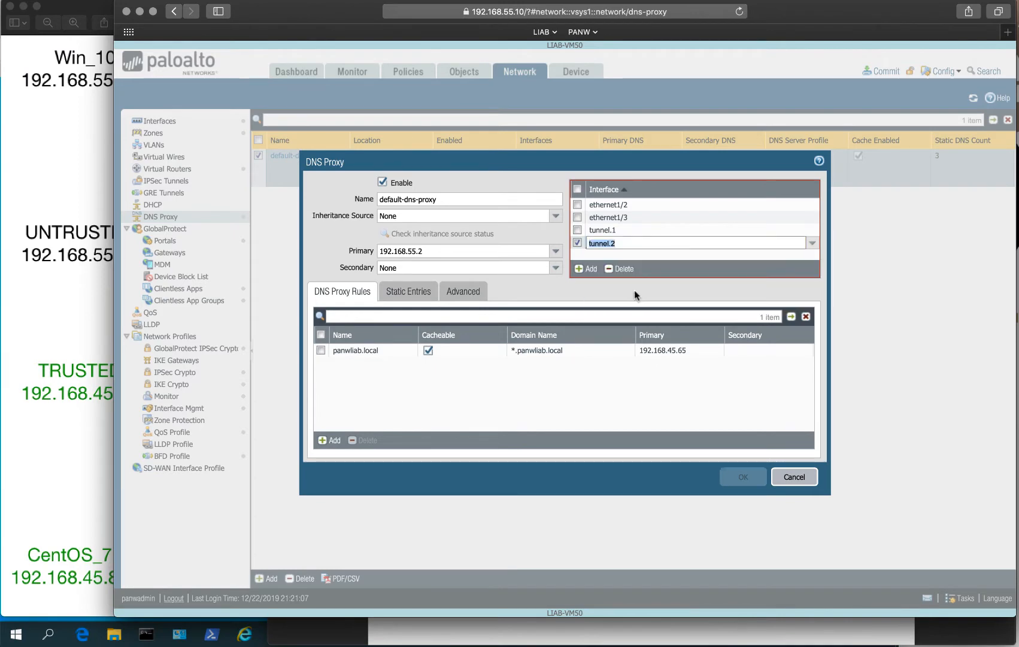
pyautogui.click(657, 294)
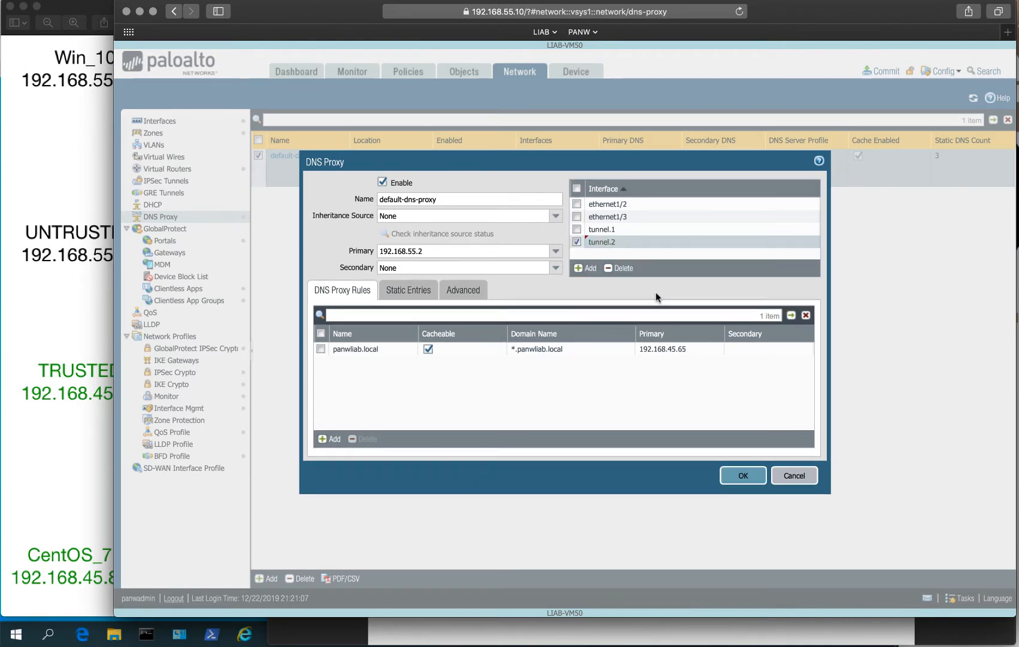
pyautogui.click(732, 474)
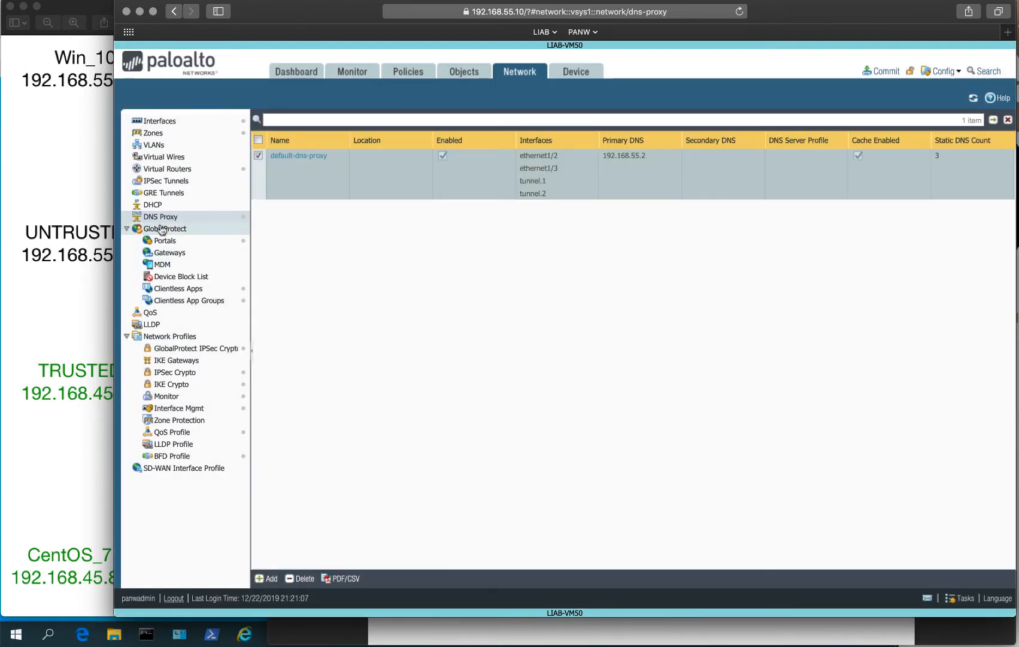
pyautogui.click(171, 242)
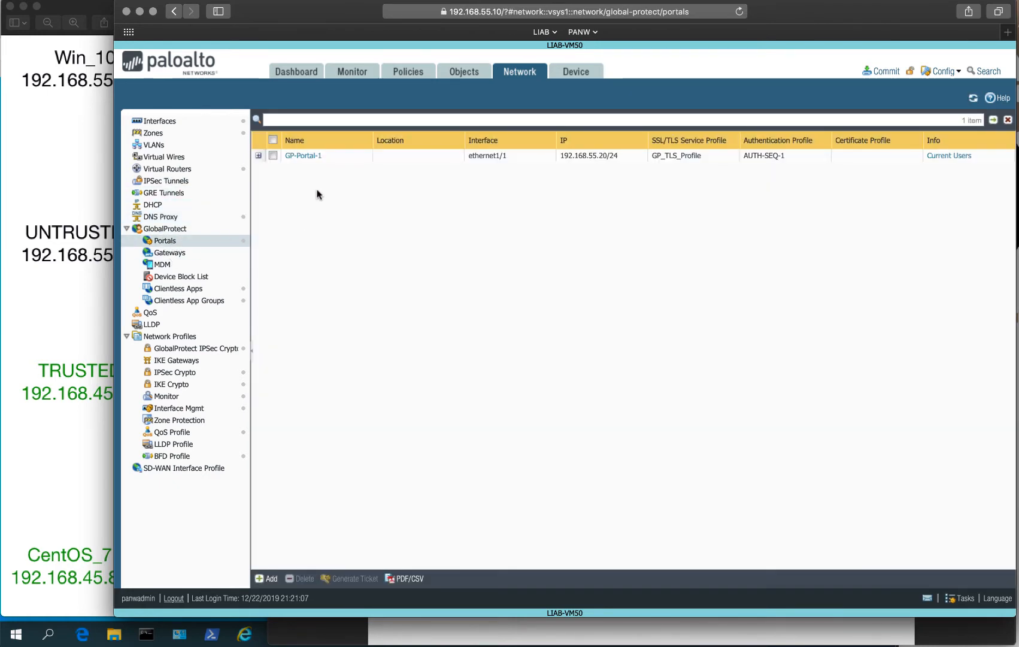
# In GP-Portal-1's agent settings, trust GP_CERT as root CA installed in the local root store.
pyautogui.click(308, 159)
pyautogui.click(302, 156)
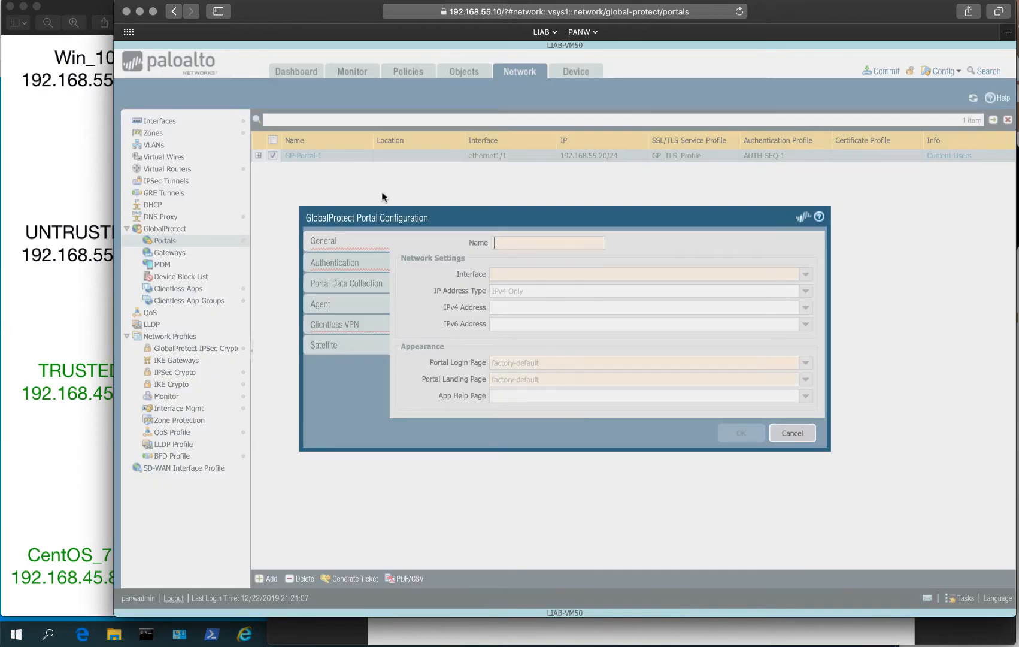
pyautogui.click(324, 304)
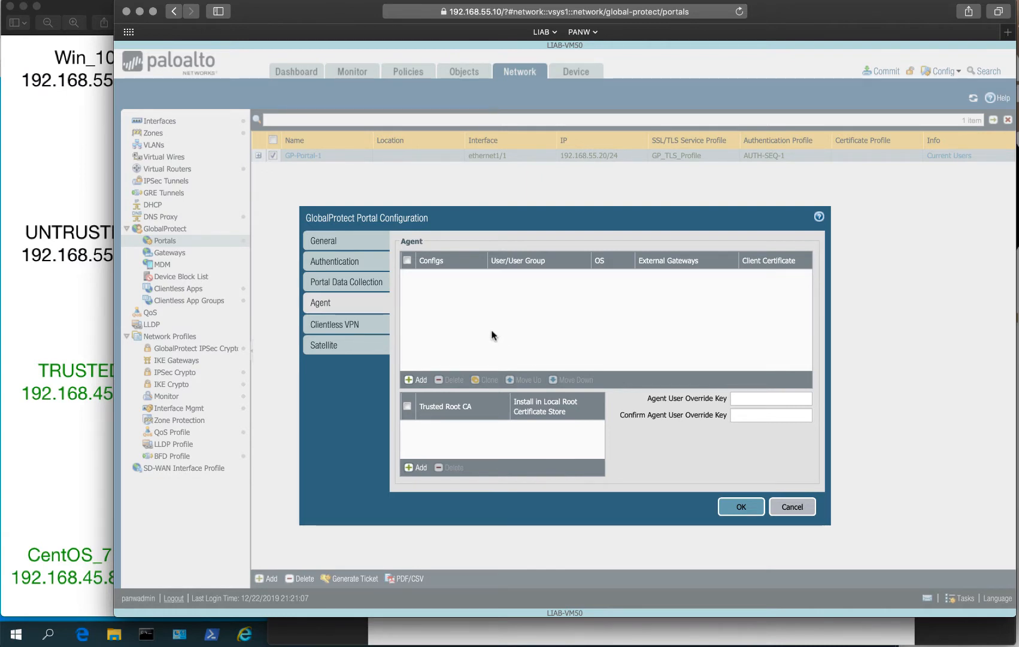
pyautogui.click(416, 467)
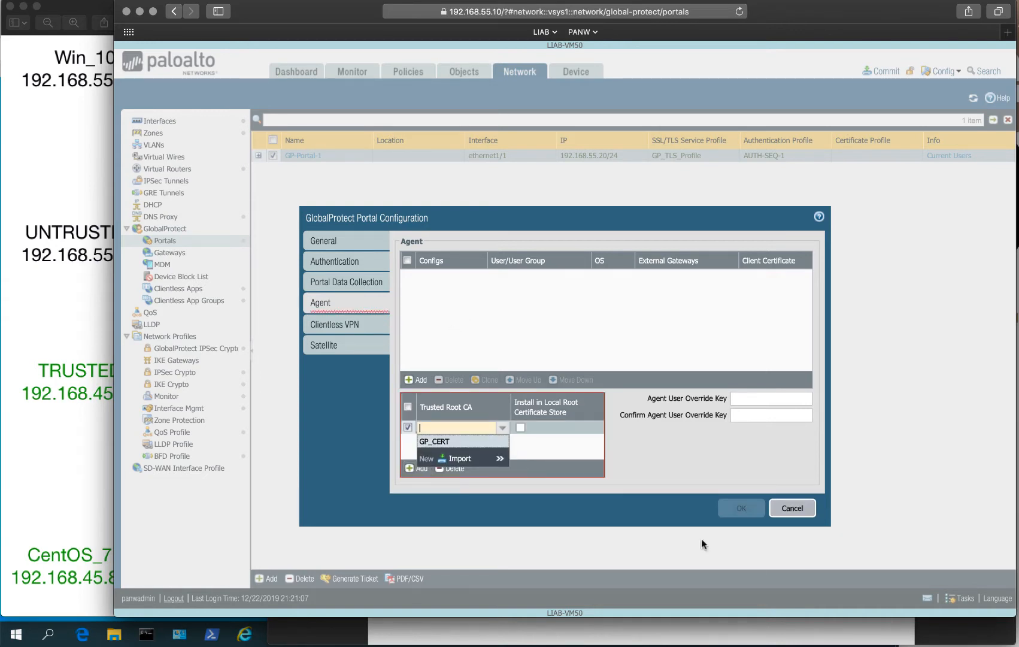
pyautogui.click(436, 441)
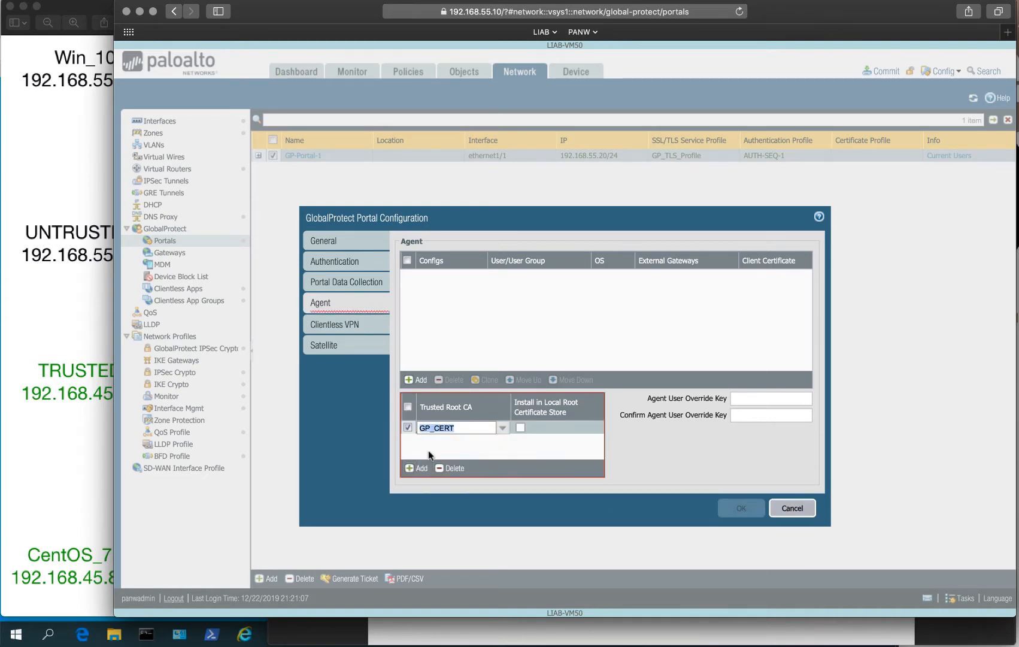
pyautogui.click(520, 427)
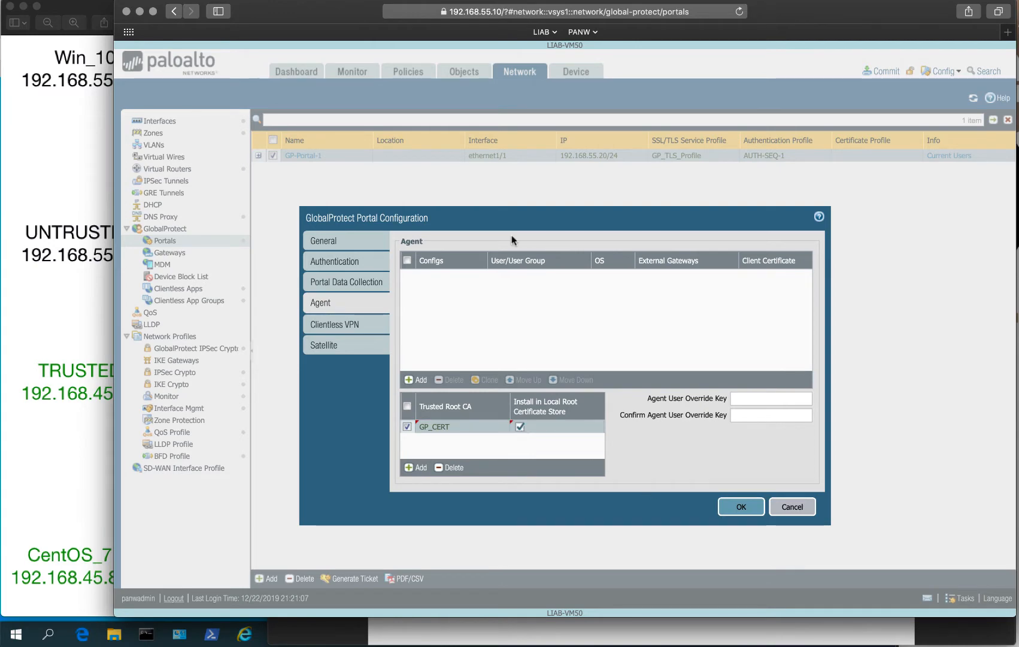
pyautogui.click(415, 379)
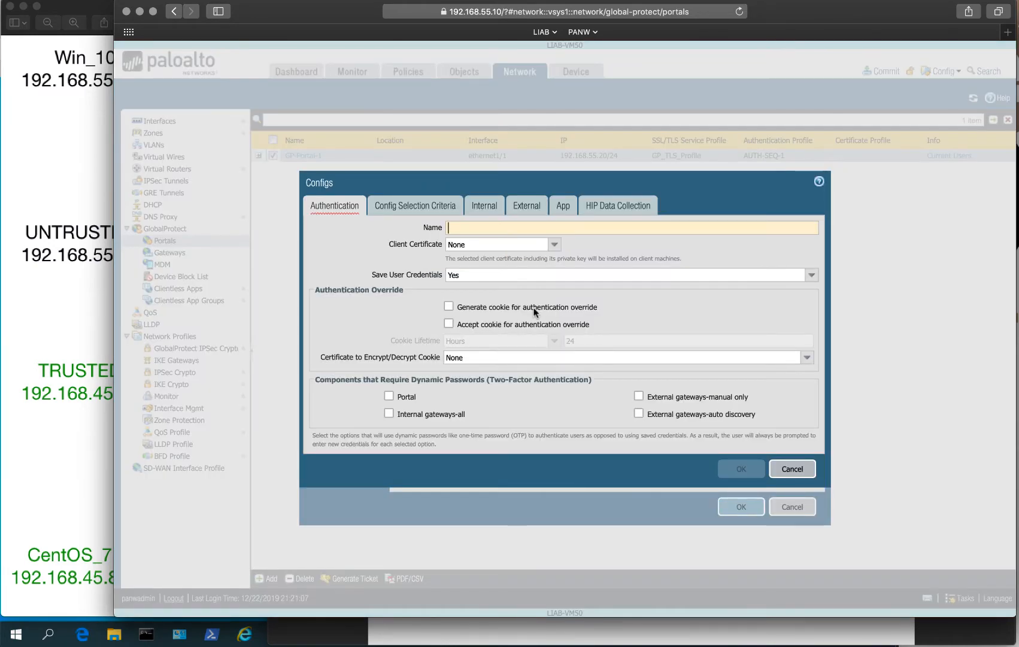
# Name the agent config 'default' and start an external gateway entry.
pyautogui.write('default')
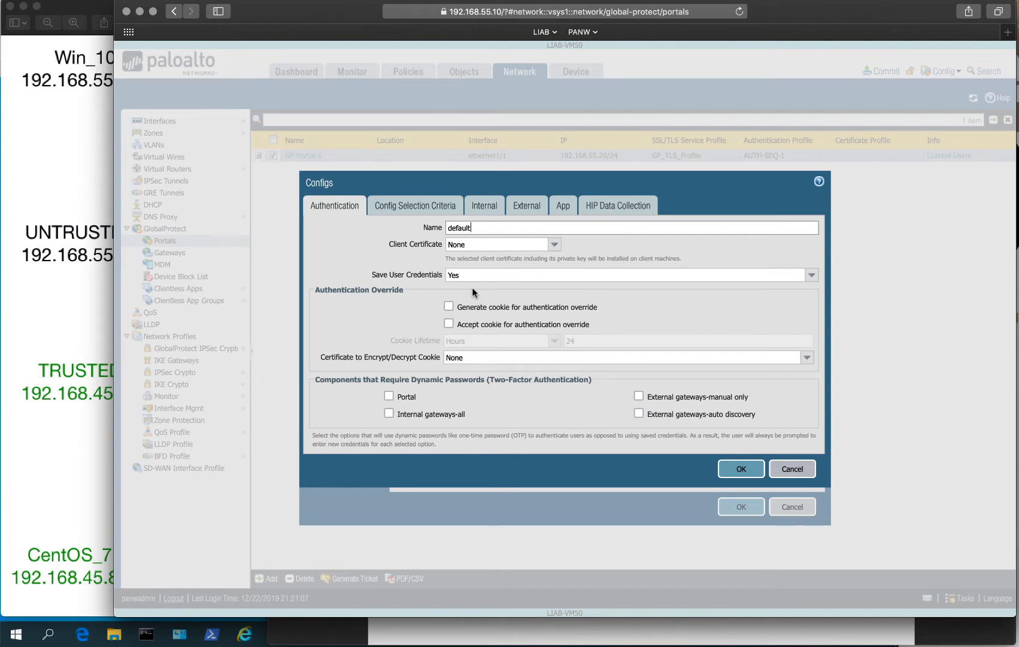
pyautogui.click(413, 208)
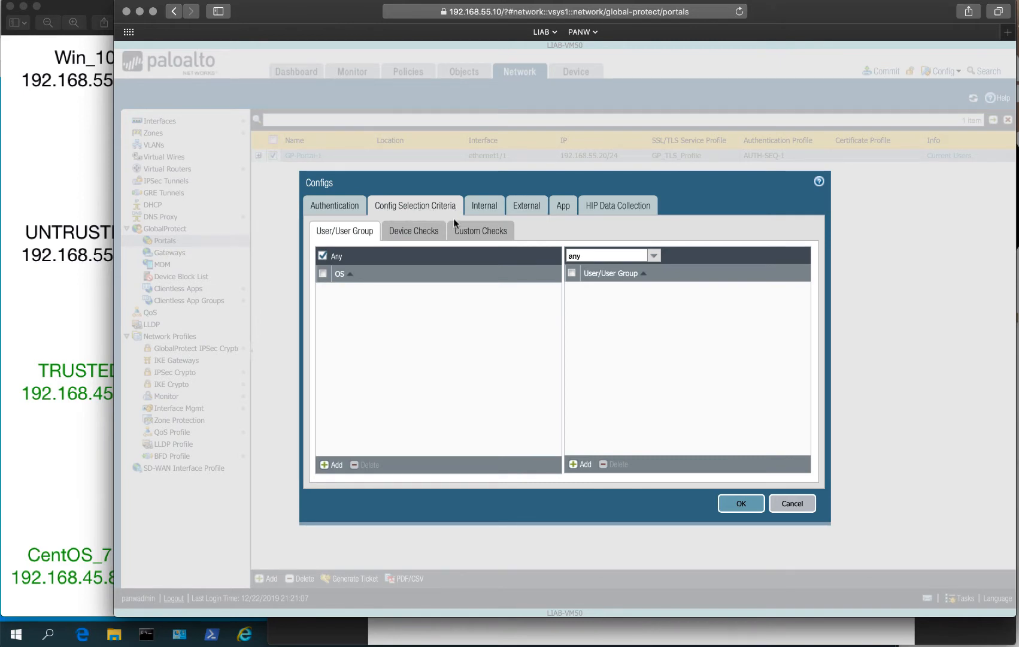
pyautogui.click(482, 207)
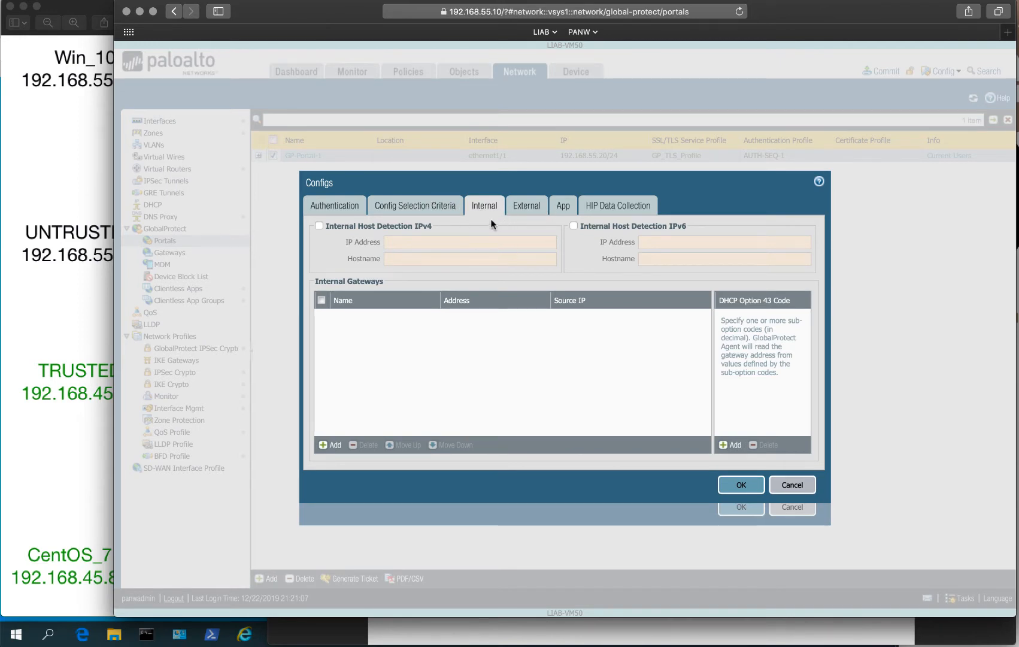
pyautogui.click(529, 207)
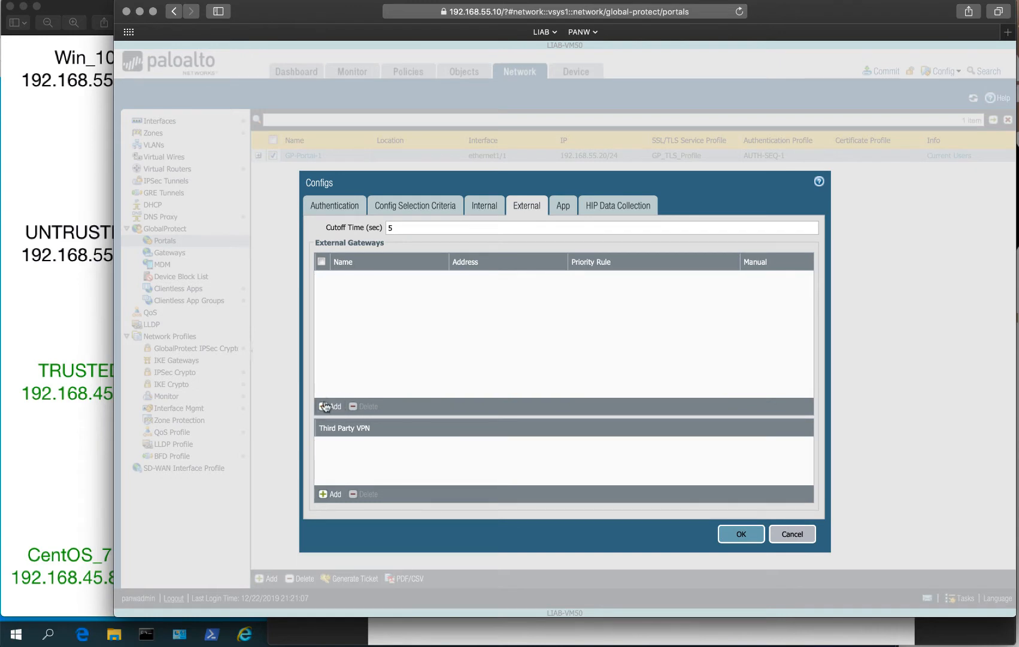
pyautogui.click(325, 406)
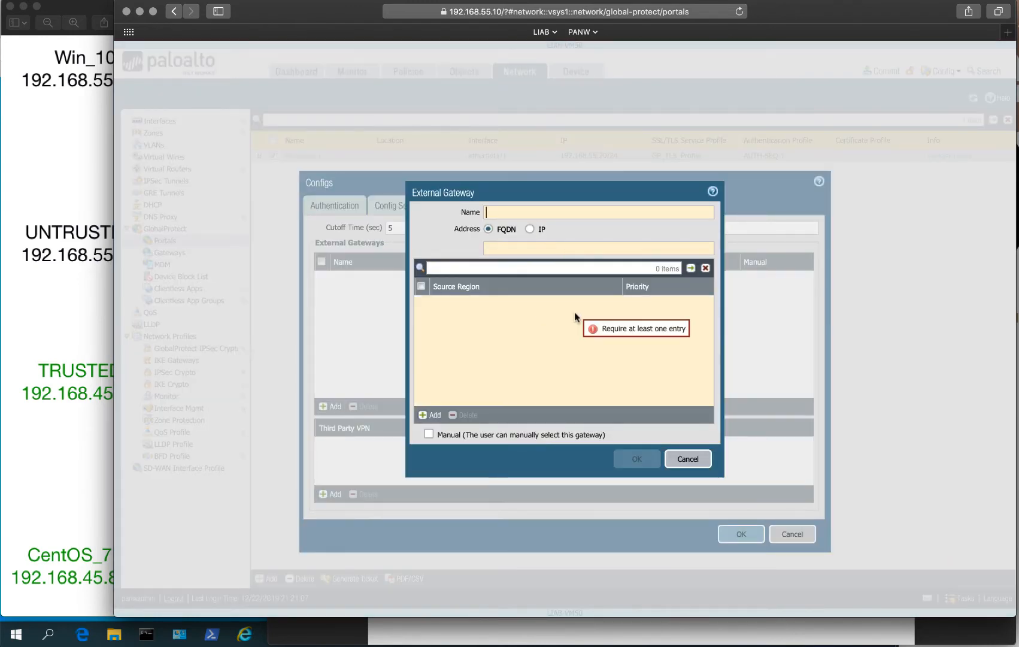
# Name the gateway 192.168.55.20-GW with IPv4 address 192.168.55.20.
pyautogui.write('192.')
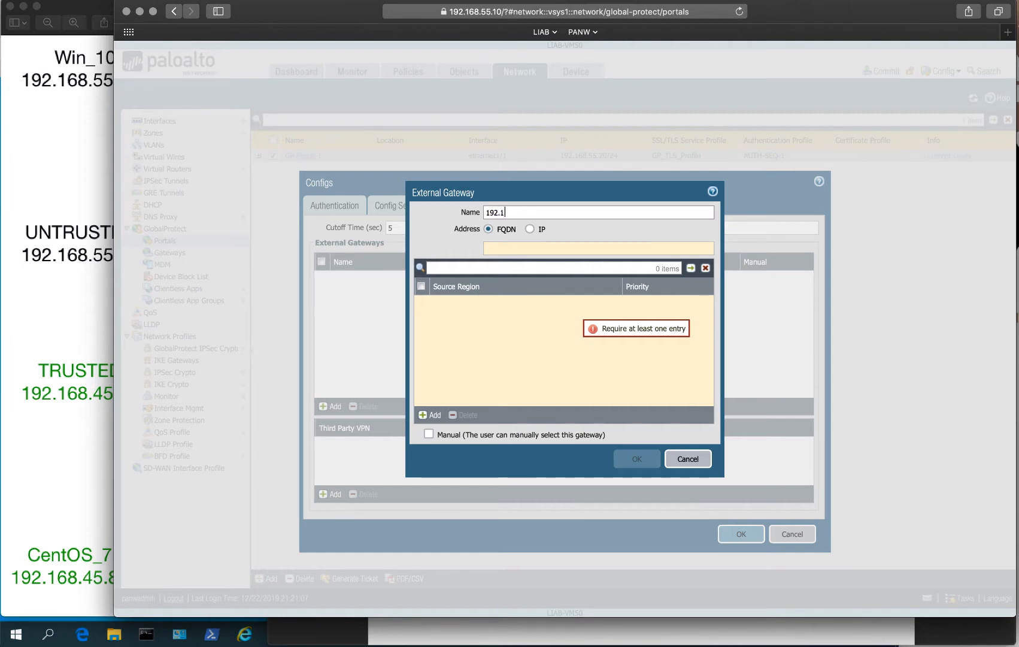
pyautogui.write('168')
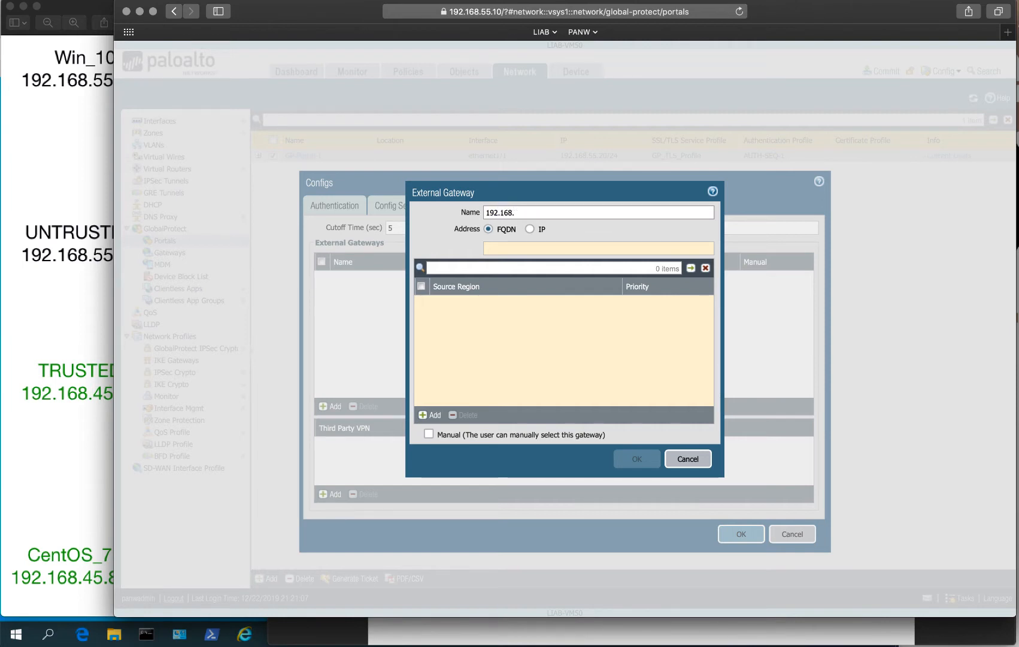
pyautogui.write('.55.20')
pyautogui.doubleClick(521, 211)
pyautogui.press('super+c')
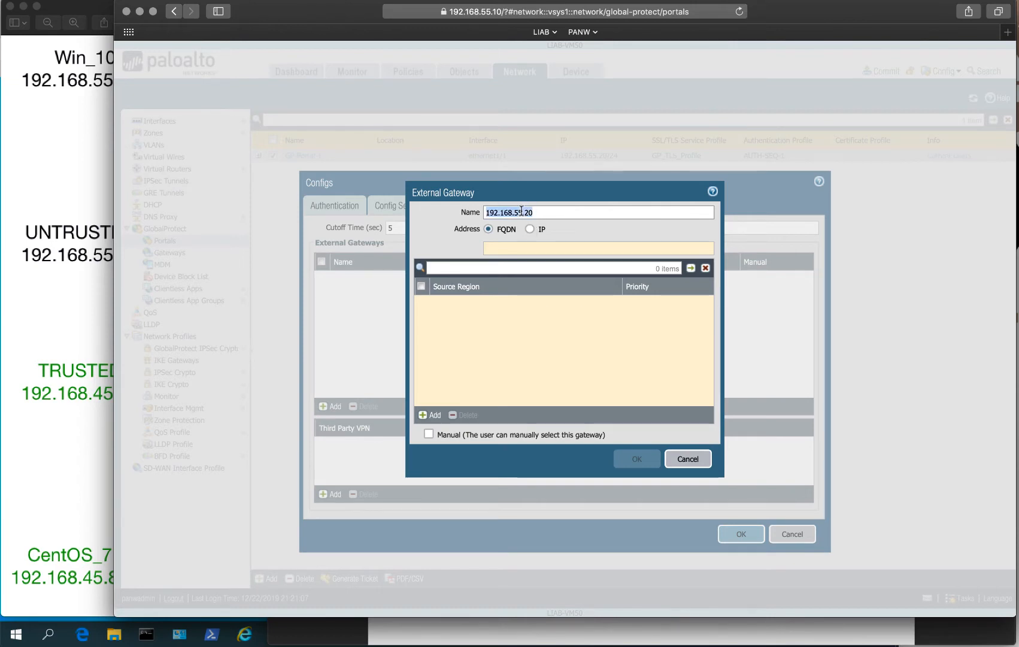
pyautogui.click(529, 229)
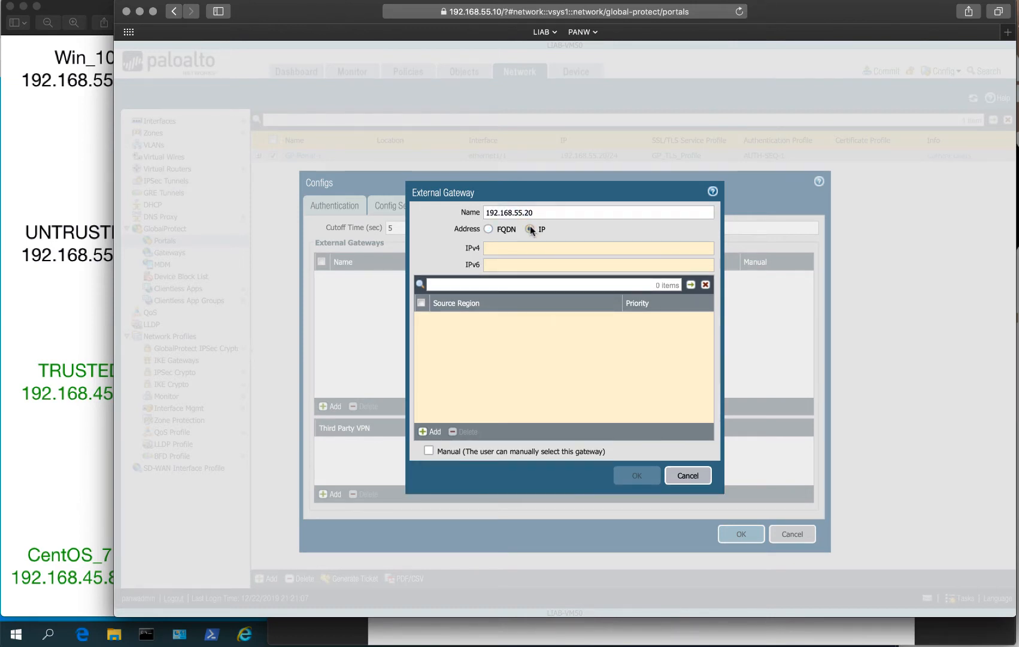
pyautogui.click(517, 245)
pyautogui.press('super+v')
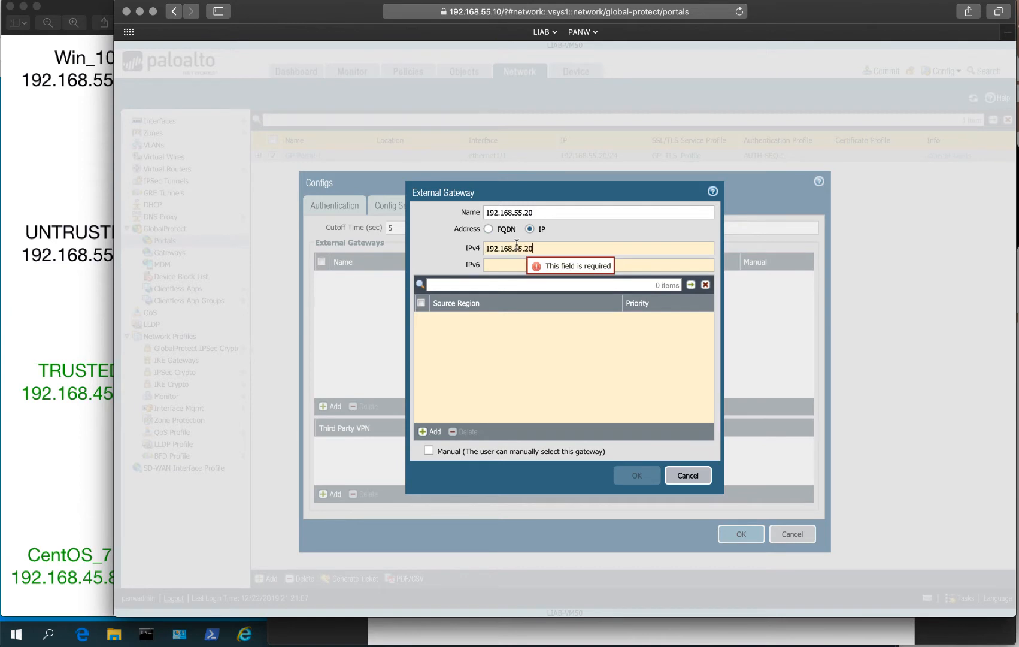
pyautogui.click(548, 213)
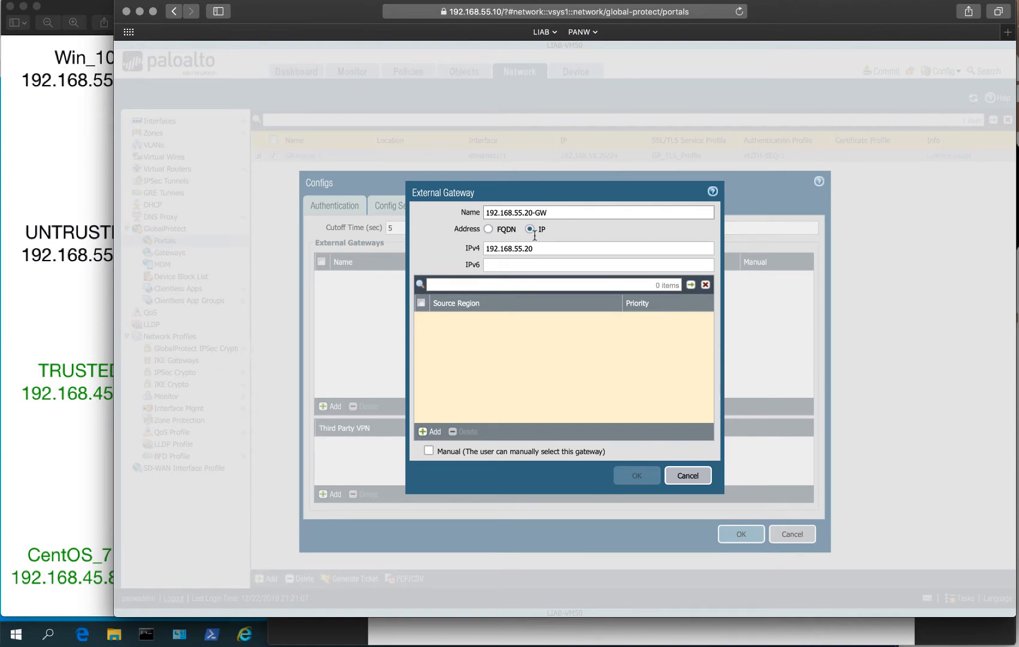
# Add source region Any and save the external gateway.
pyautogui.click(430, 431)
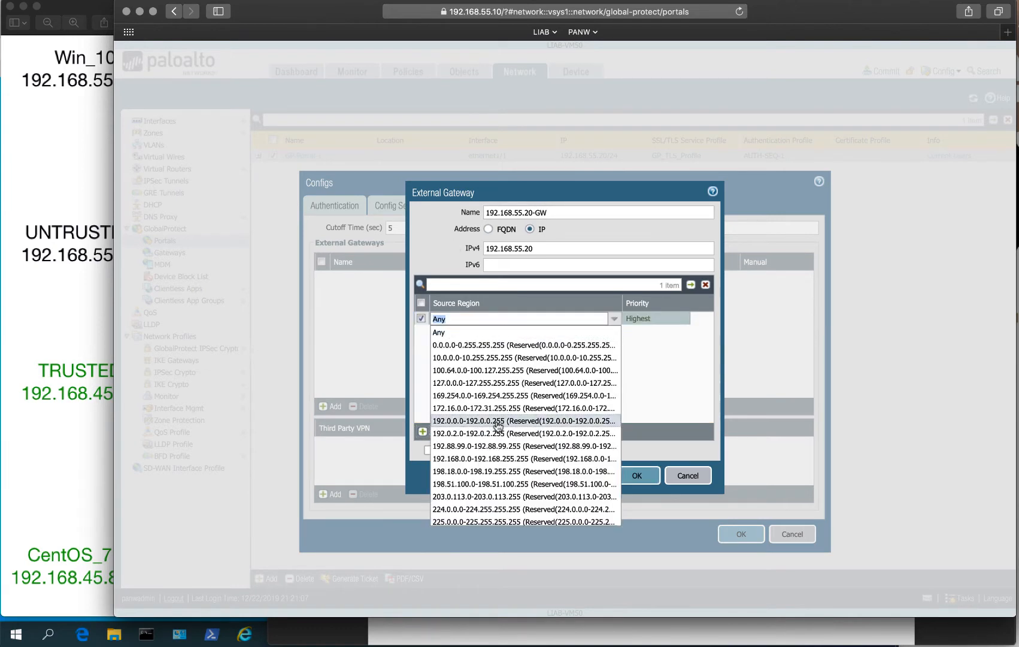
pyautogui.click(453, 334)
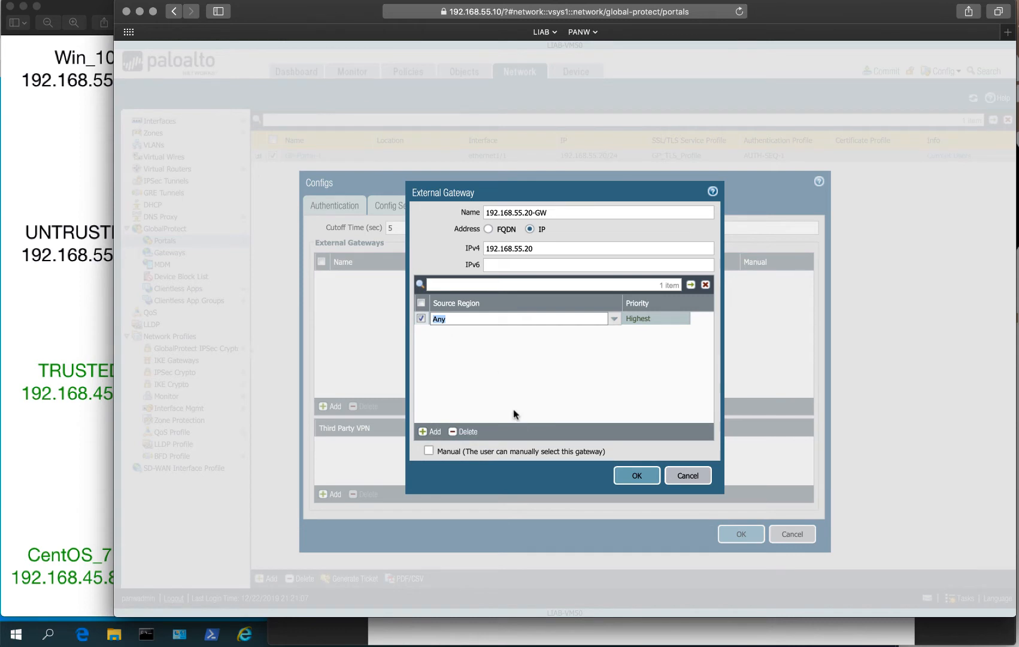
pyautogui.click(486, 371)
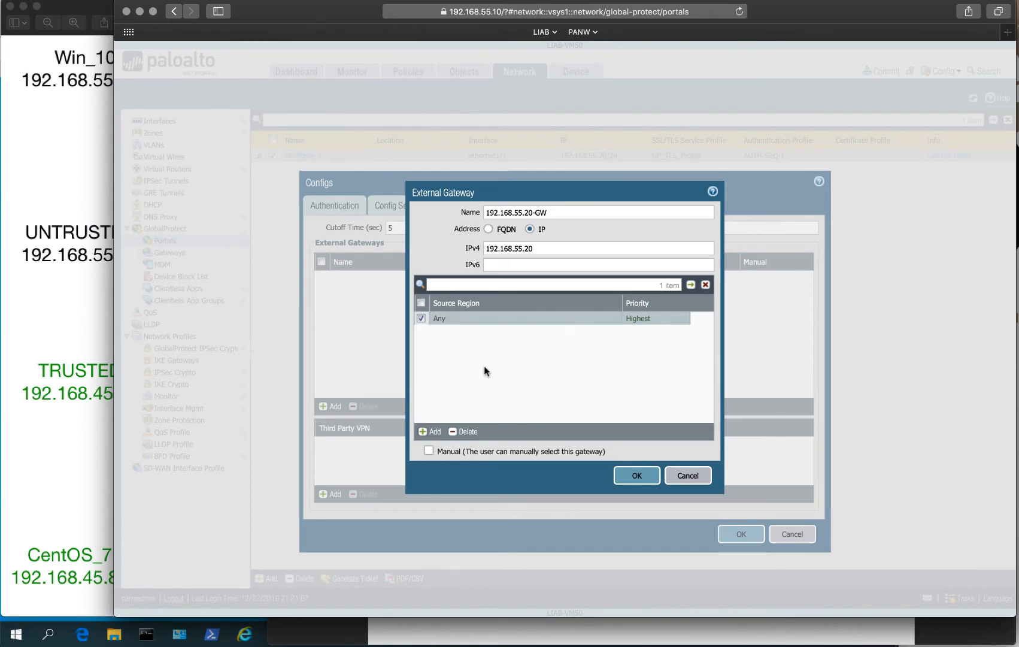
pyautogui.click(419, 319)
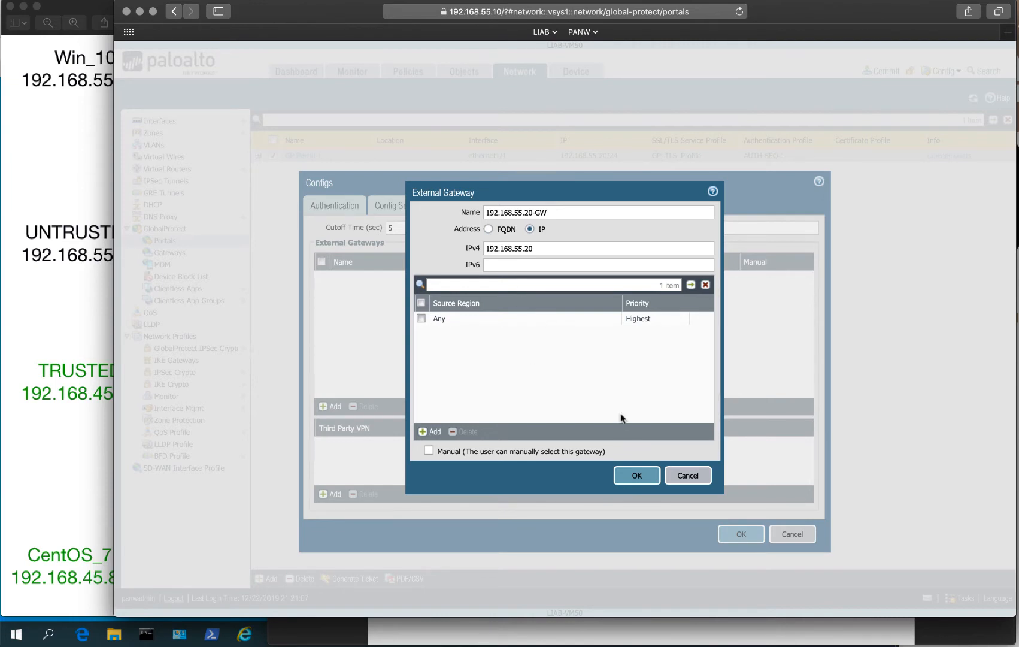
pyautogui.click(638, 475)
# Set the App connect method to On-demand.
pyautogui.click(562, 206)
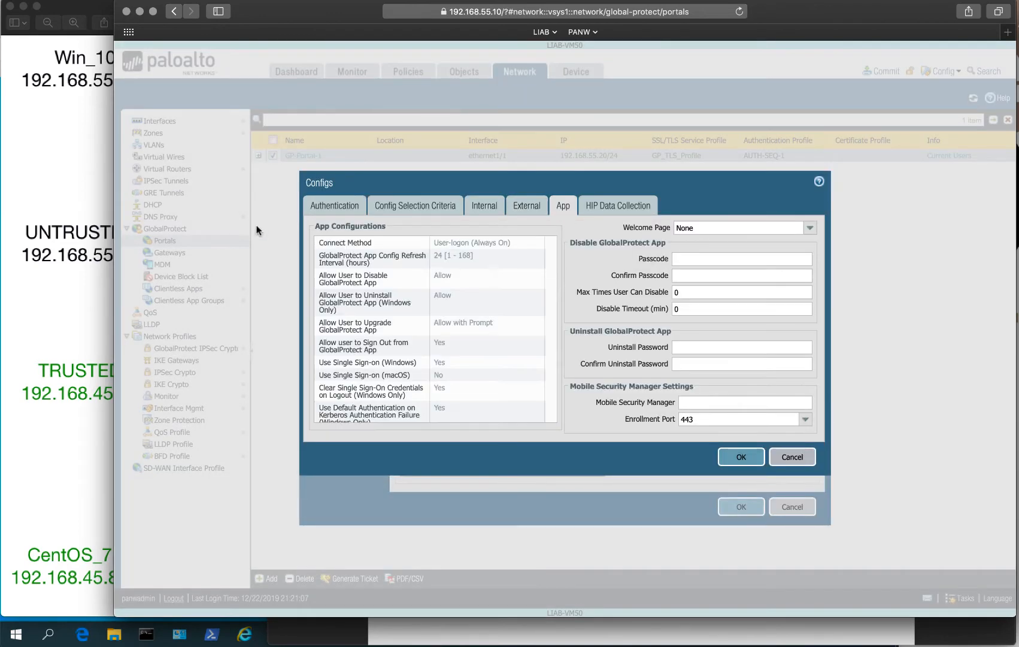
pyautogui.click(443, 245)
pyautogui.click(444, 244)
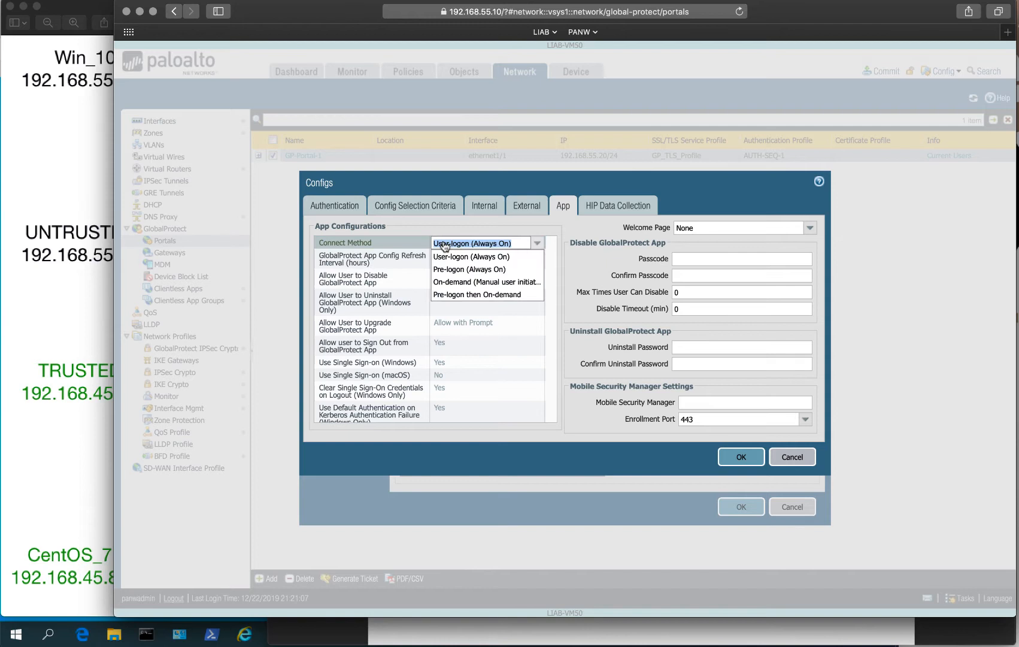
pyautogui.click(468, 282)
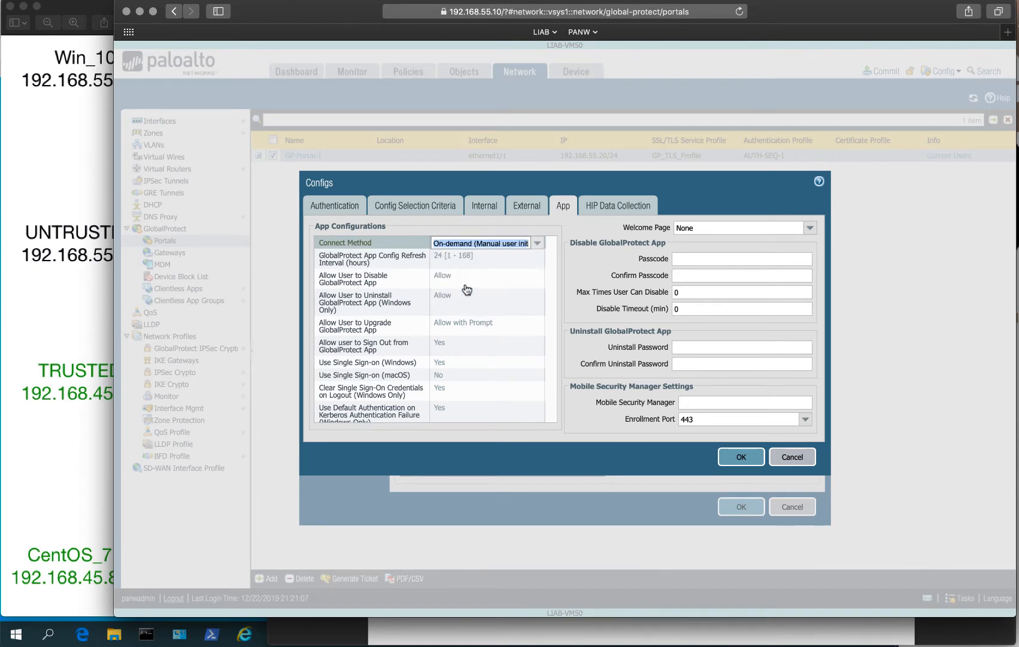
pyautogui.click(497, 257)
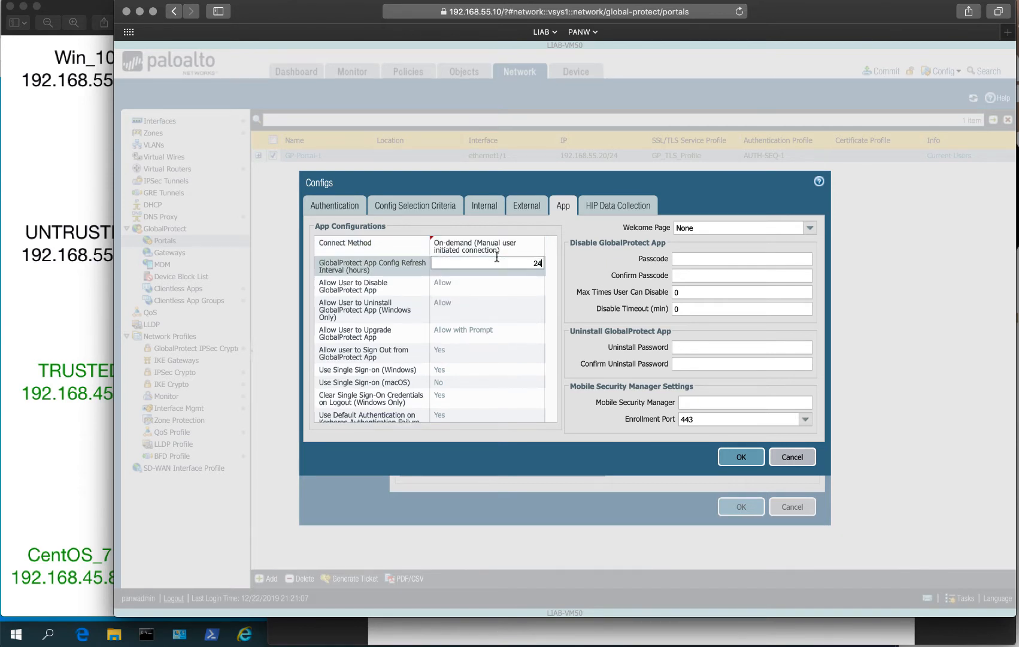
pyautogui.click(498, 246)
pyautogui.click(500, 248)
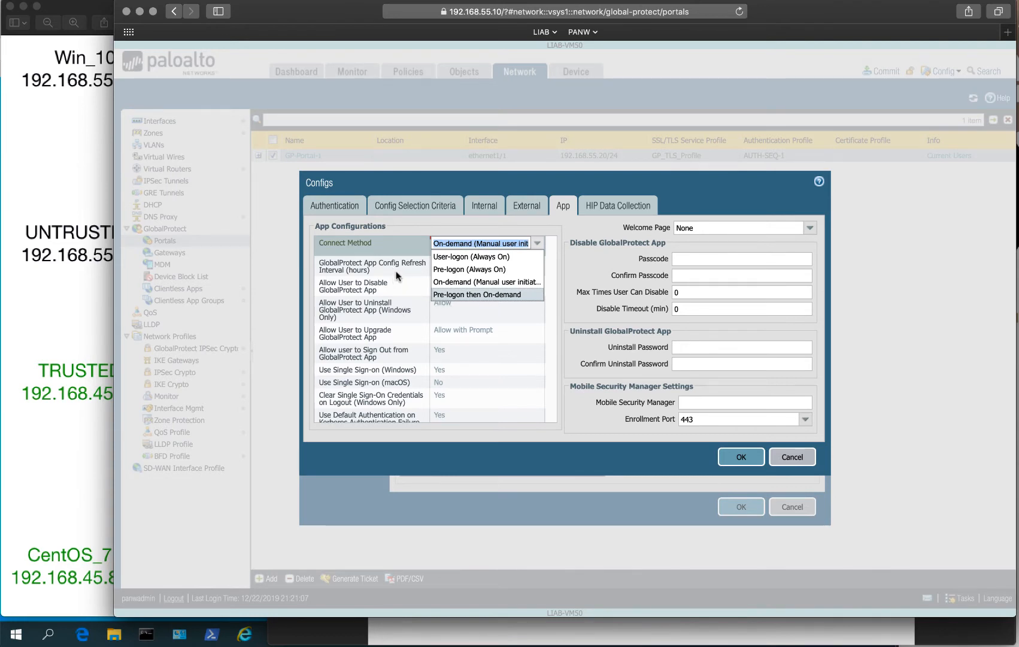
pyautogui.click(458, 281)
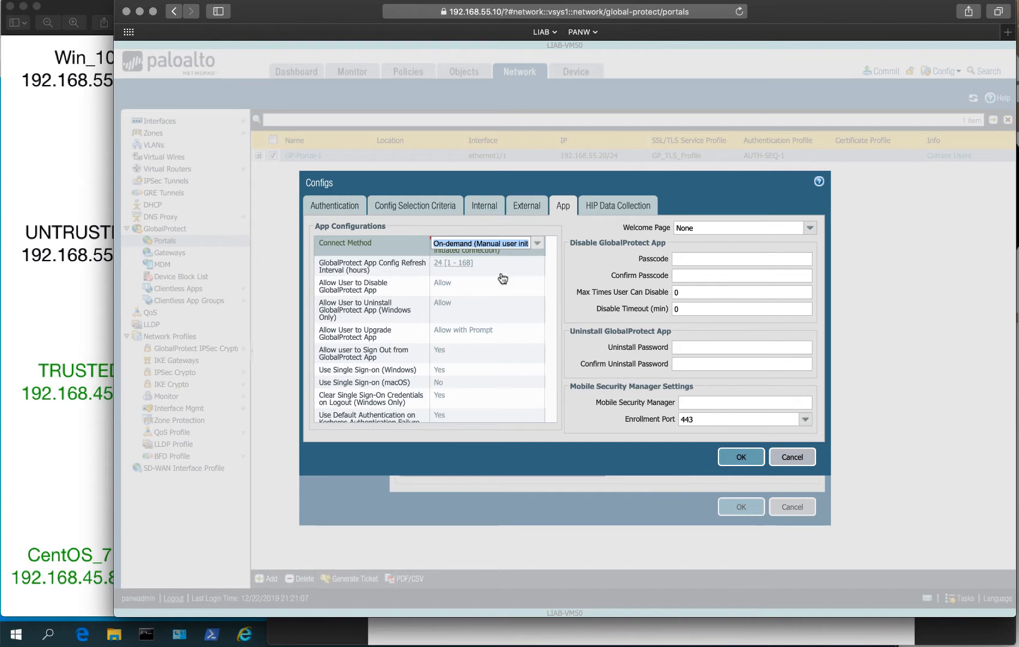
# Change the Config Refresh Interval from 24 to 8 hours.
pyautogui.click(478, 267)
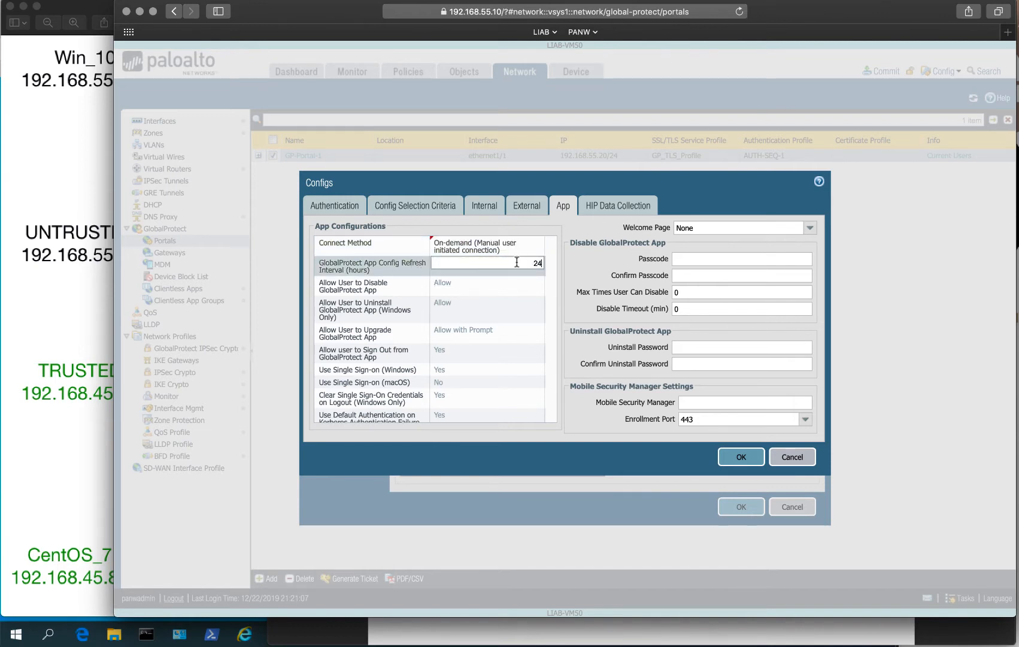
pyautogui.moveTo(530, 264); pyautogui.dragTo(554, 265)
pyautogui.write('8')
pyautogui.click(565, 285)
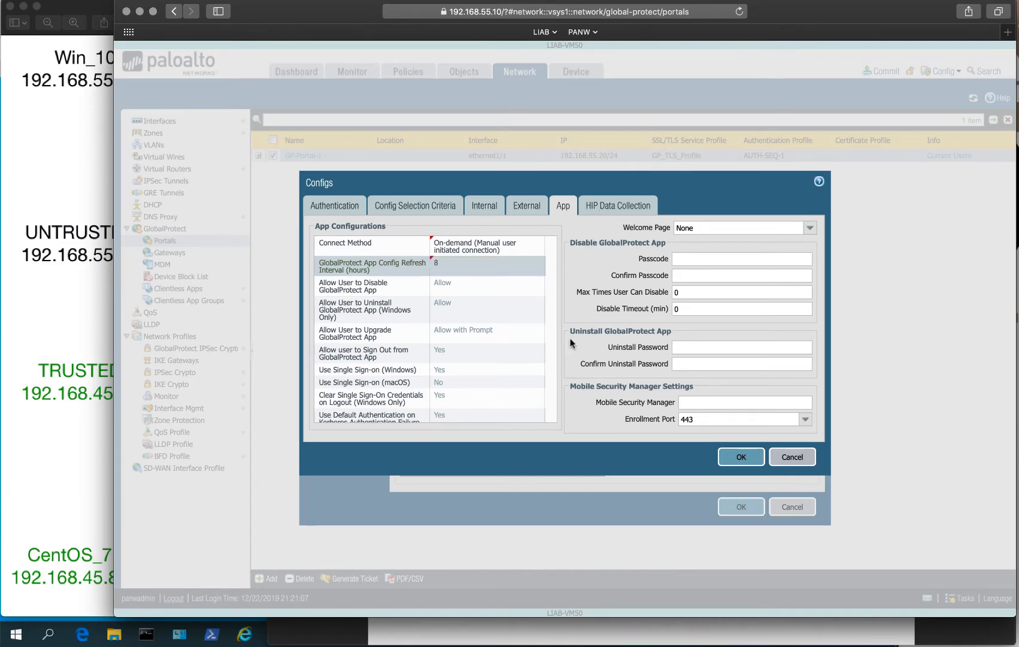
pyautogui.click(599, 208)
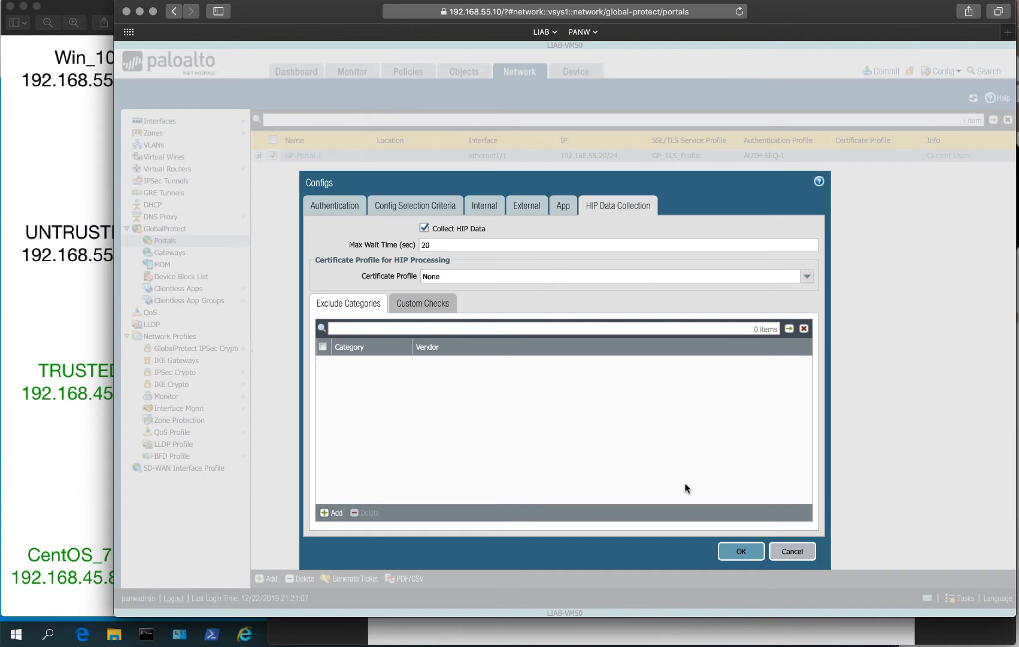
# Save the default agent config and GP-Portal-1, then bring forward the PANW 9.1 GP Configuration checklist.
pyautogui.click(743, 550)
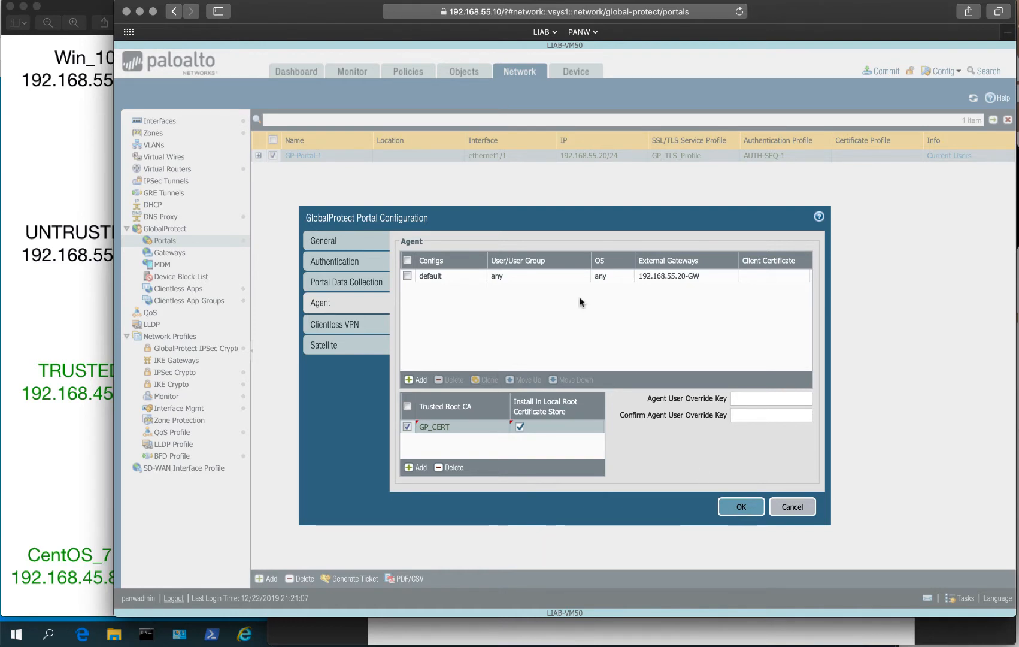
pyautogui.click(742, 508)
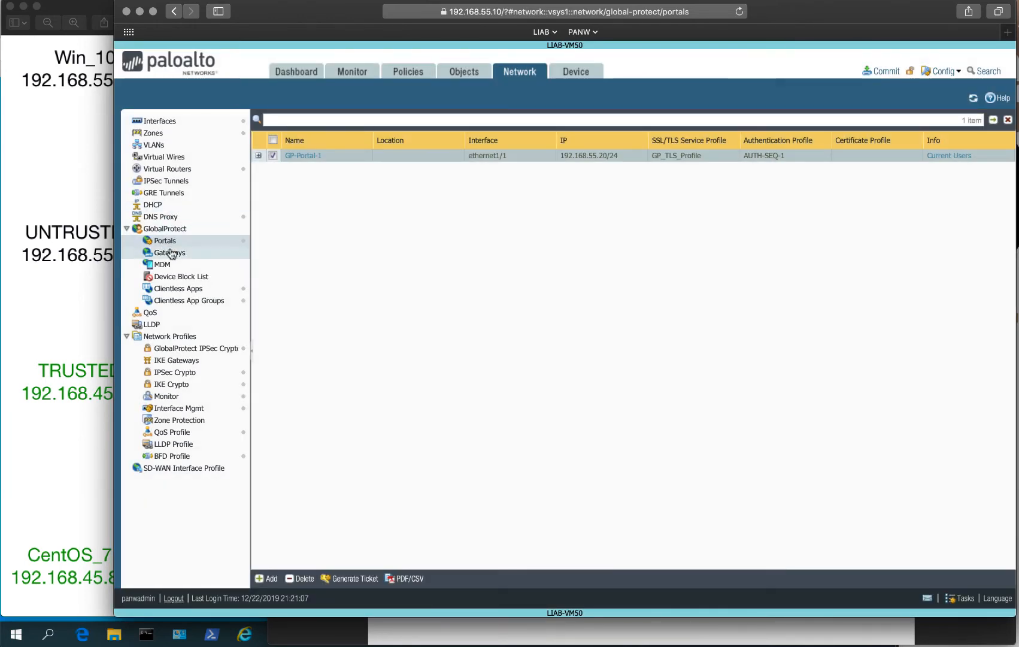
pyautogui.click(877, 628)
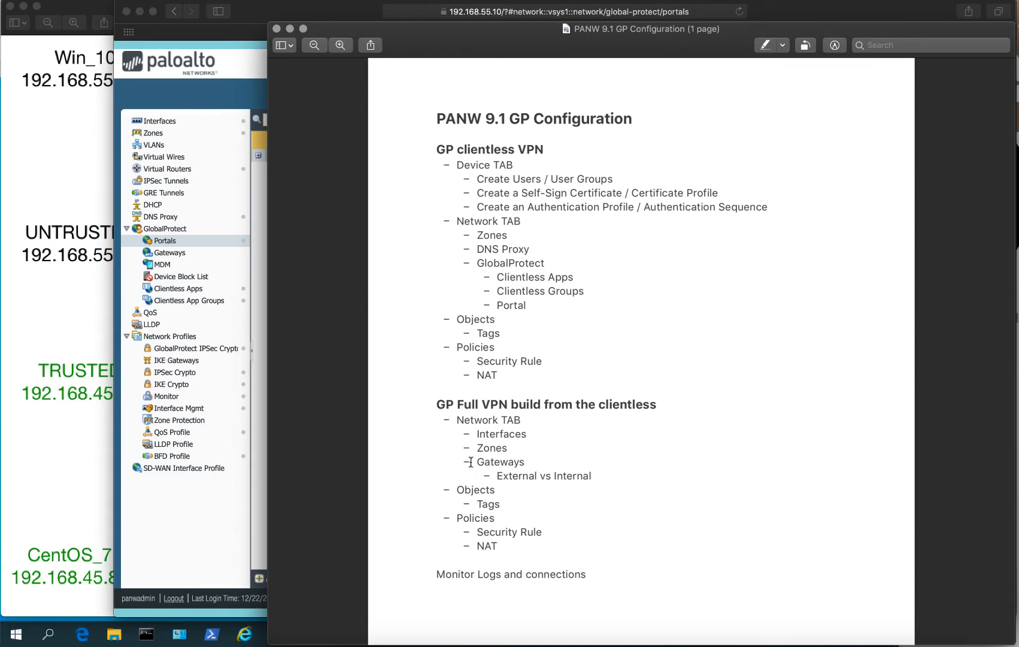
# Highlight the Gateways step in the notes, then show the firewall's GlobalProtect Gateways list.
pyautogui.moveTo(463, 461); pyautogui.dragTo(611, 475)
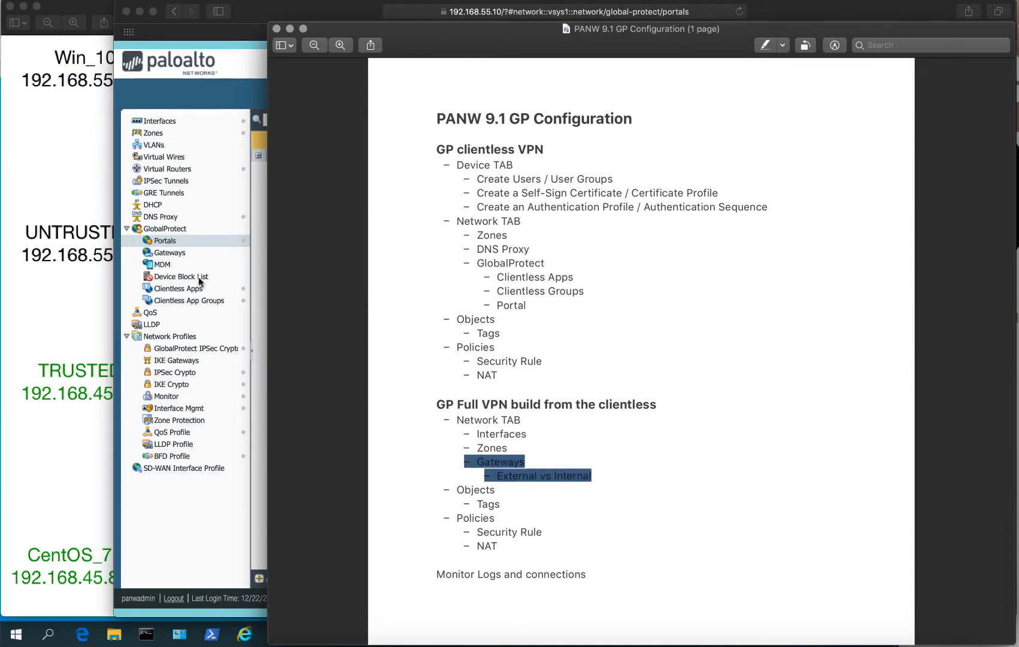
pyautogui.click(223, 301)
pyautogui.click(186, 253)
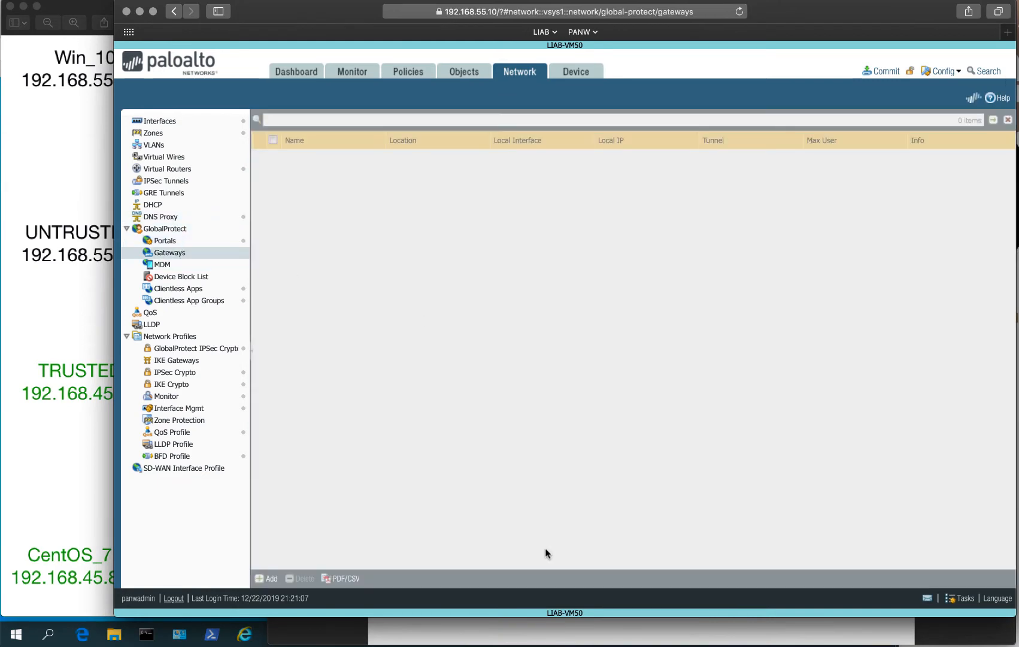
# Add gateway GP-Gateway-1 bound to ethernet1/1 with IPv4 address 192.168.55.20/24.
pyautogui.click(267, 578)
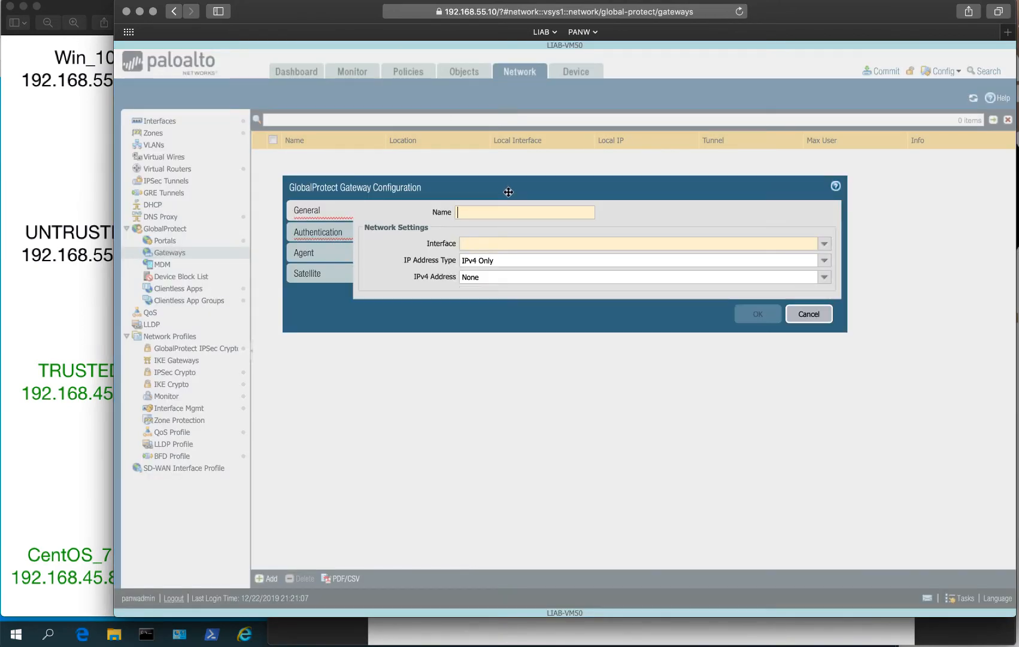
pyautogui.write('GP')
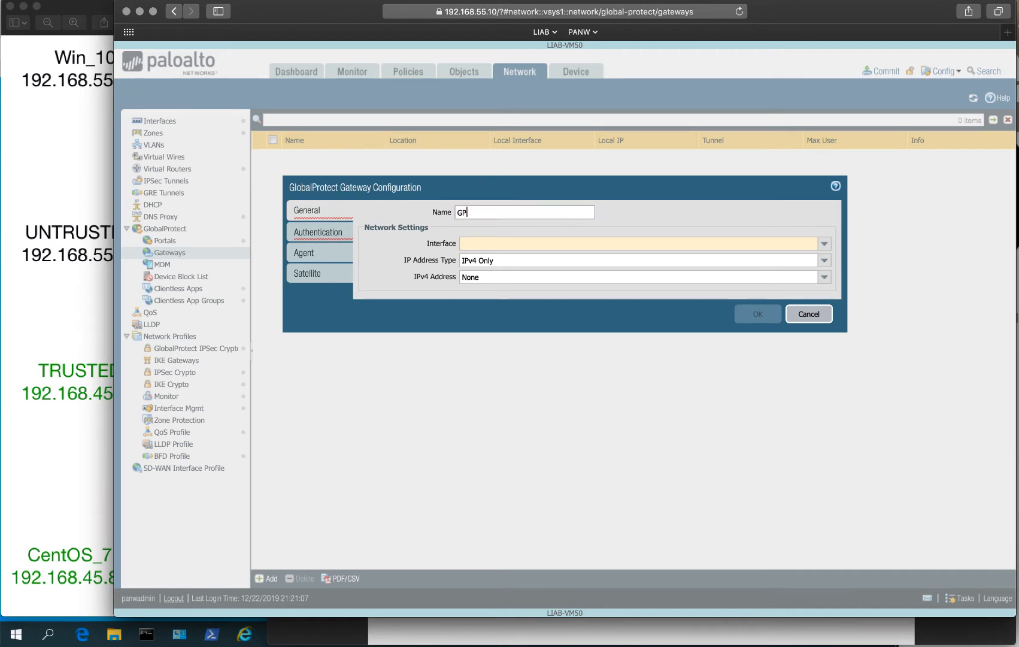
pyautogui.write('-GA')
pyautogui.write('ateway')
pyautogui.write('-1')
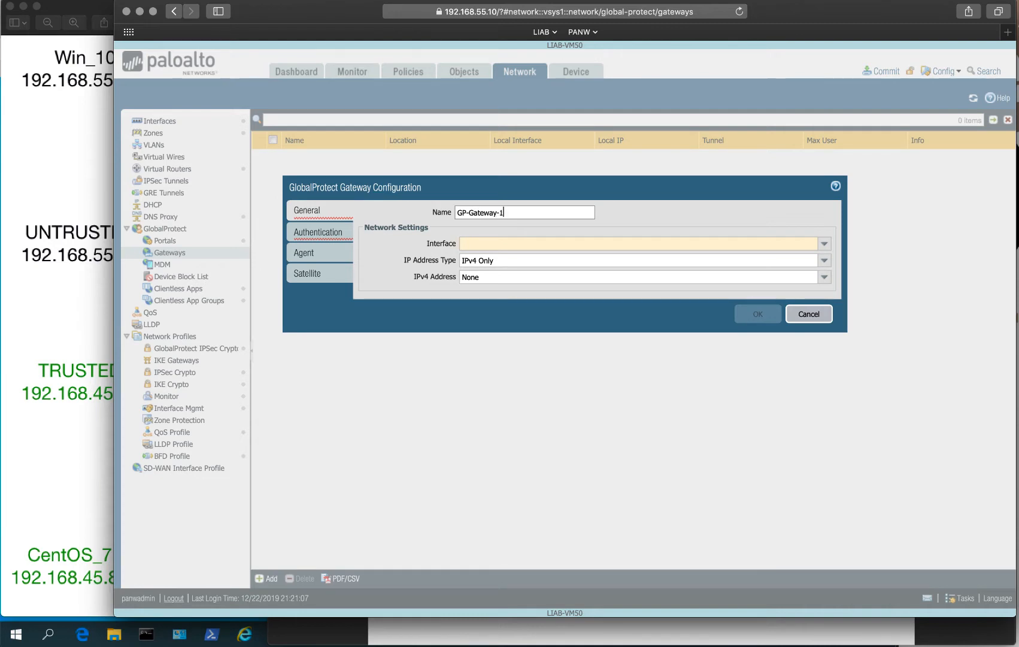
pyautogui.click(825, 245)
pyautogui.click(546, 258)
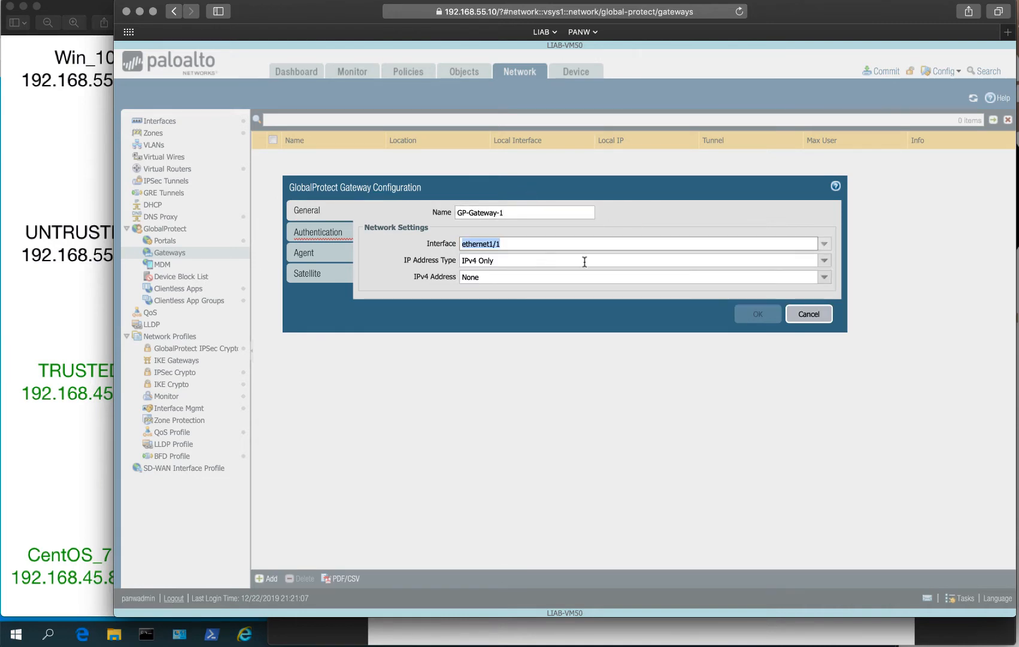
pyautogui.click(826, 281)
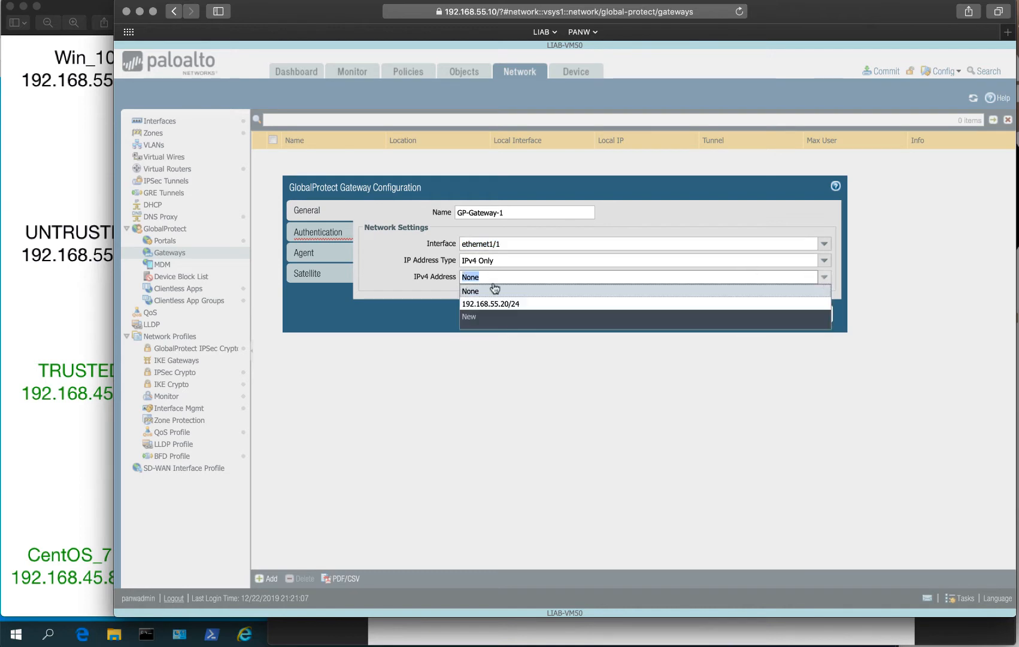
pyautogui.click(505, 302)
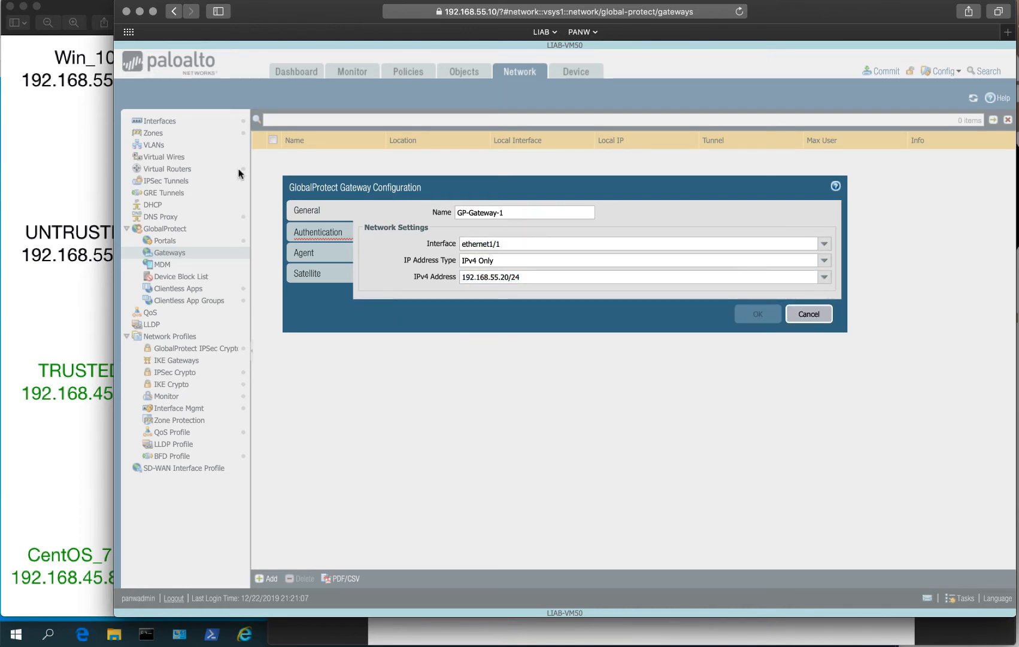
pyautogui.click(321, 230)
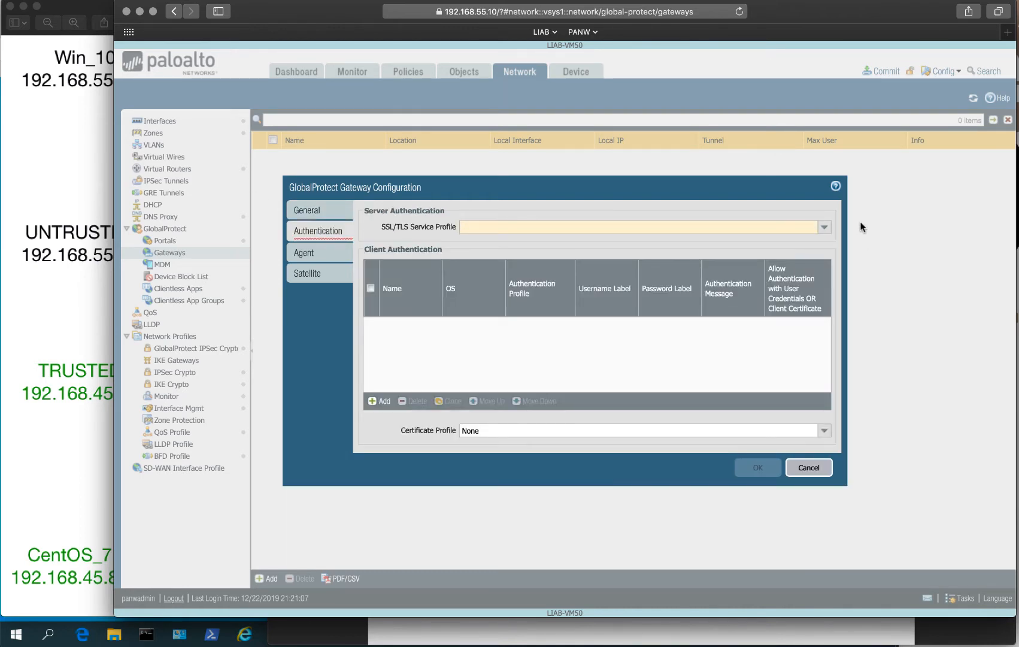
# Use GP_TLS_Profile as SSL/TLS profile and add client authentication AUTH-SEQ-1 with profile AUTH-SEQ-1.
pyautogui.click(825, 229)
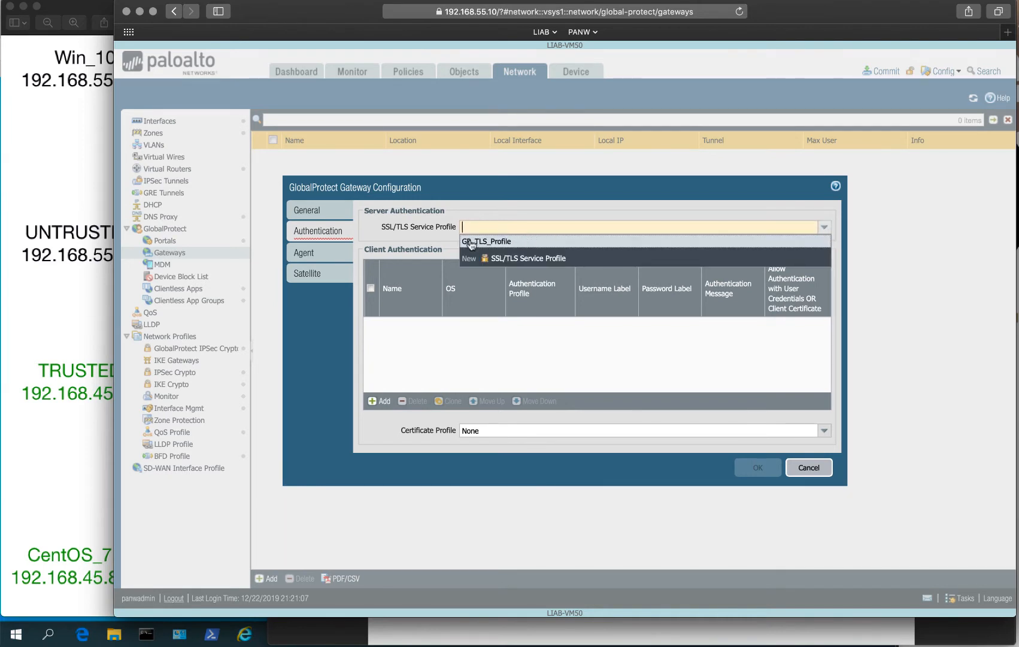
pyautogui.click(472, 243)
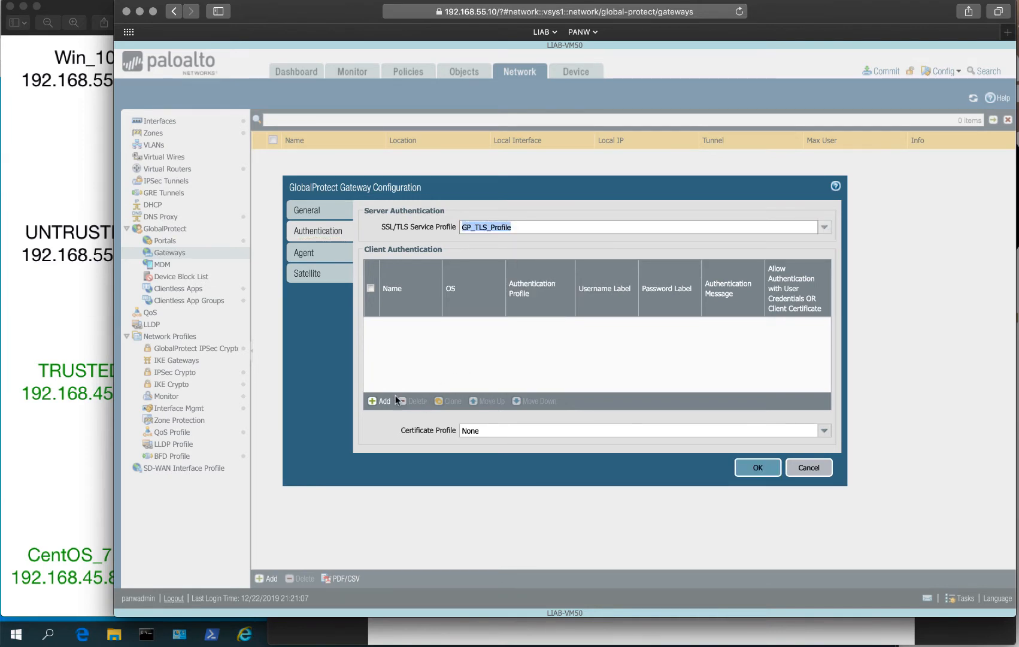
pyautogui.click(377, 402)
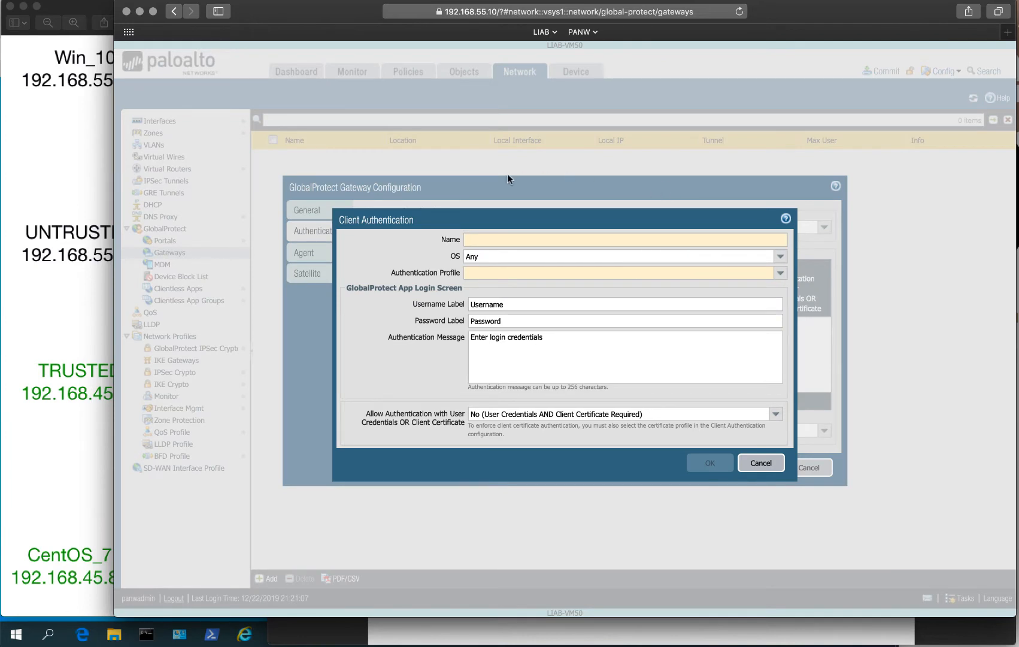
pyautogui.click(779, 273)
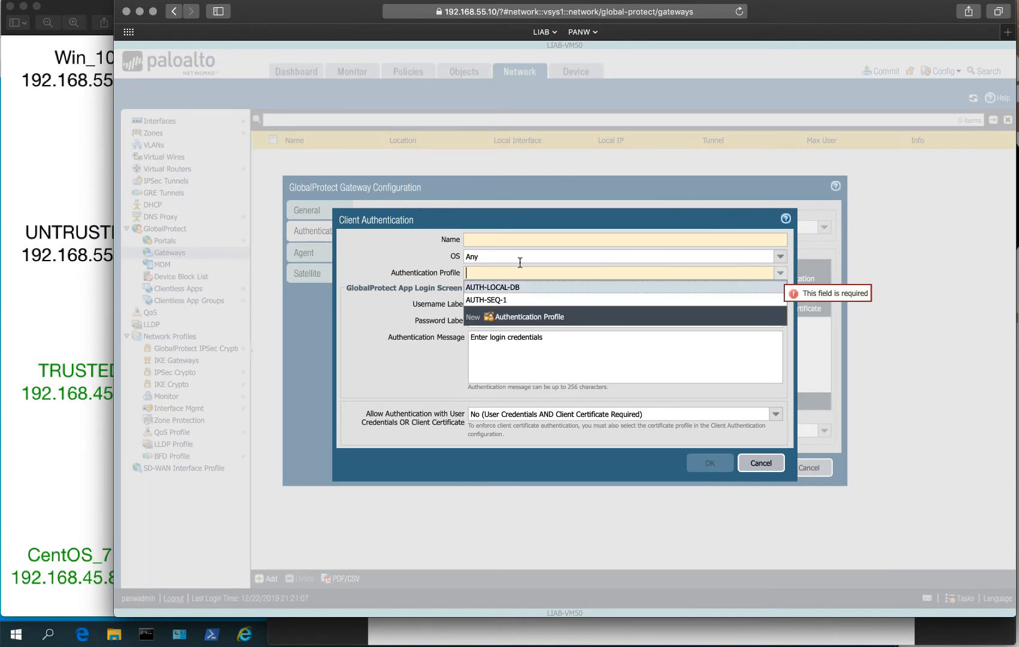
pyautogui.click(488, 299)
pyautogui.click(475, 237)
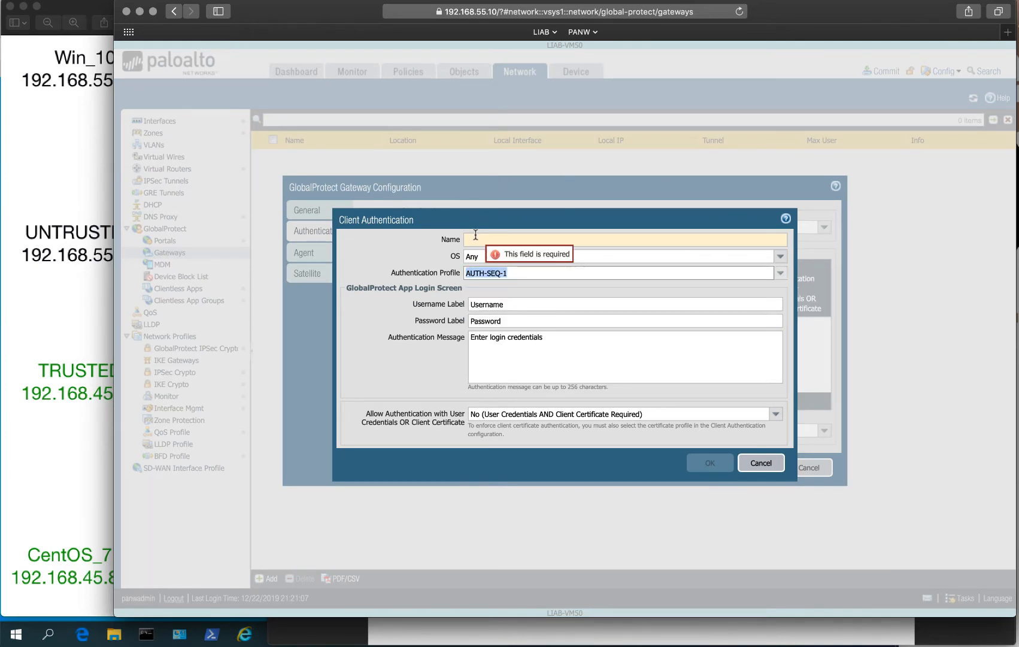
pyautogui.write('A')
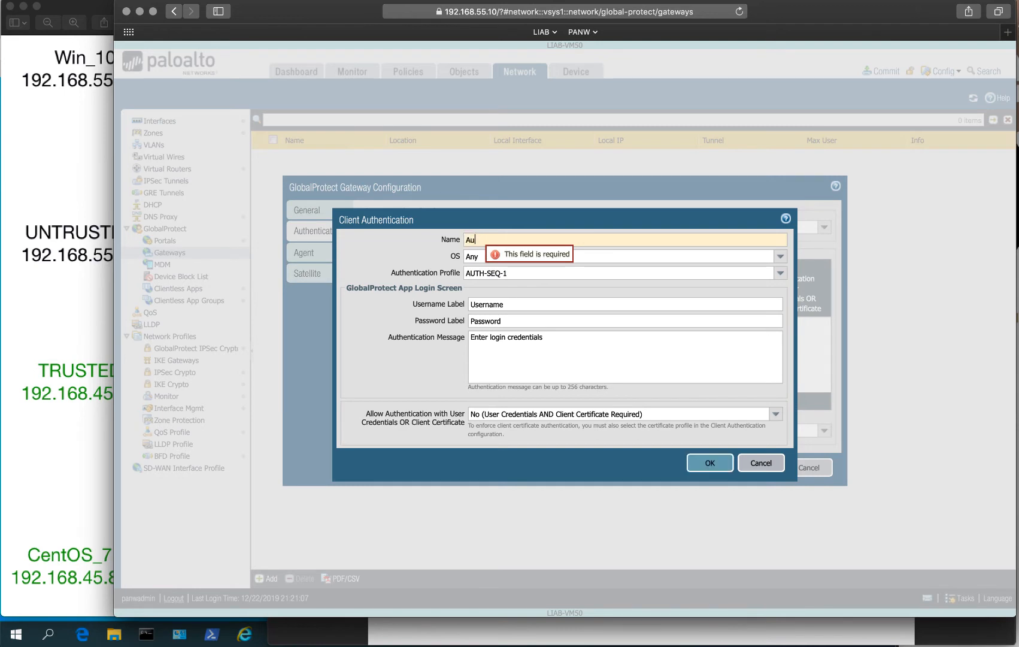
pyautogui.write('UTH')
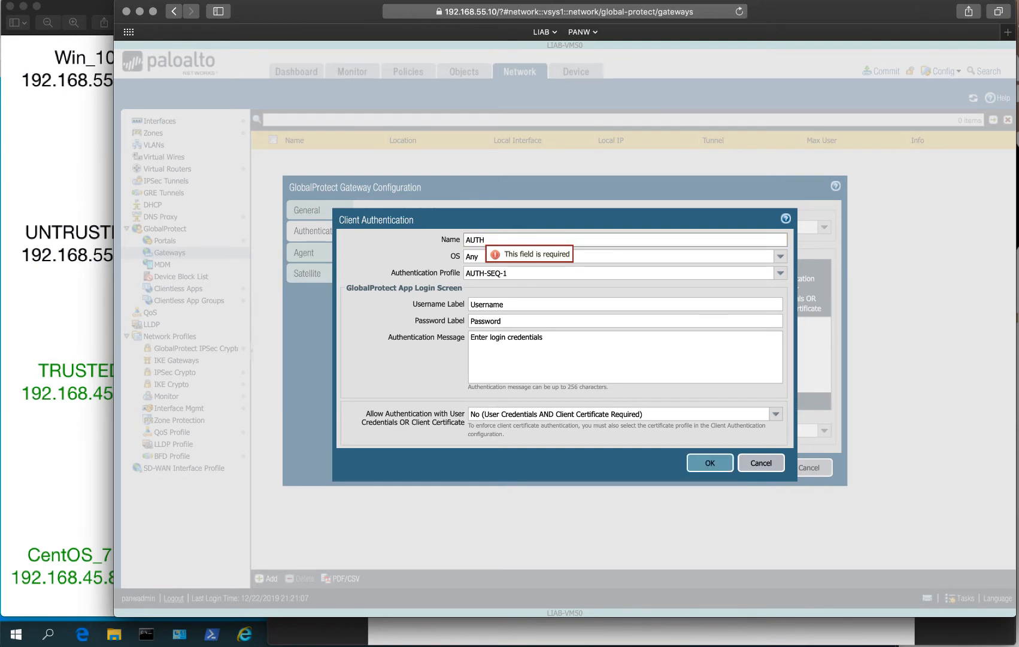
pyautogui.write('-SEQ')
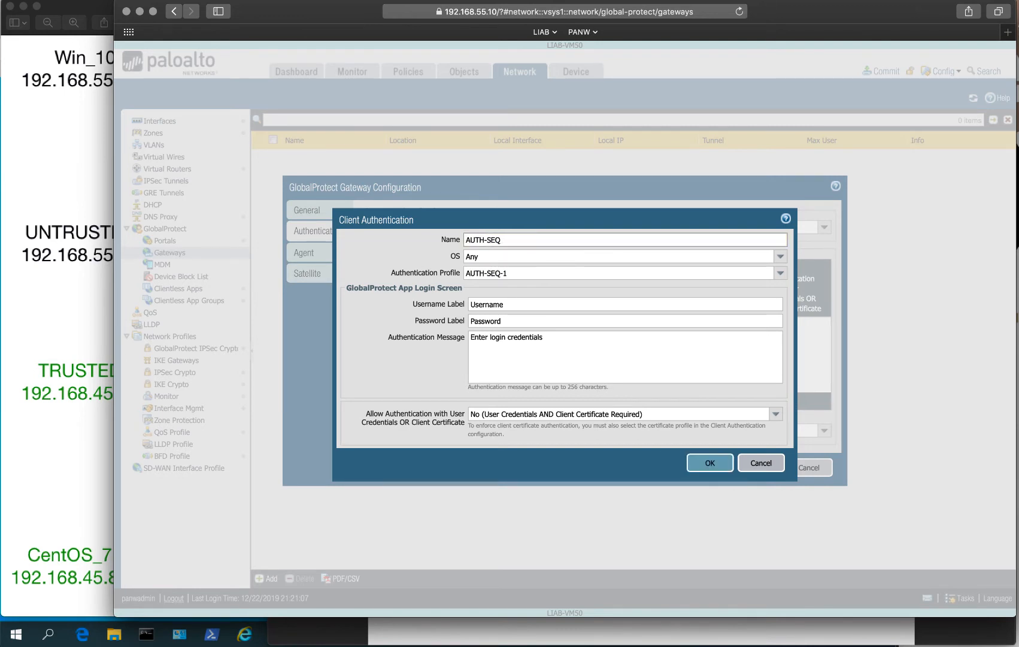
pyautogui.write('-1')
pyautogui.click(710, 463)
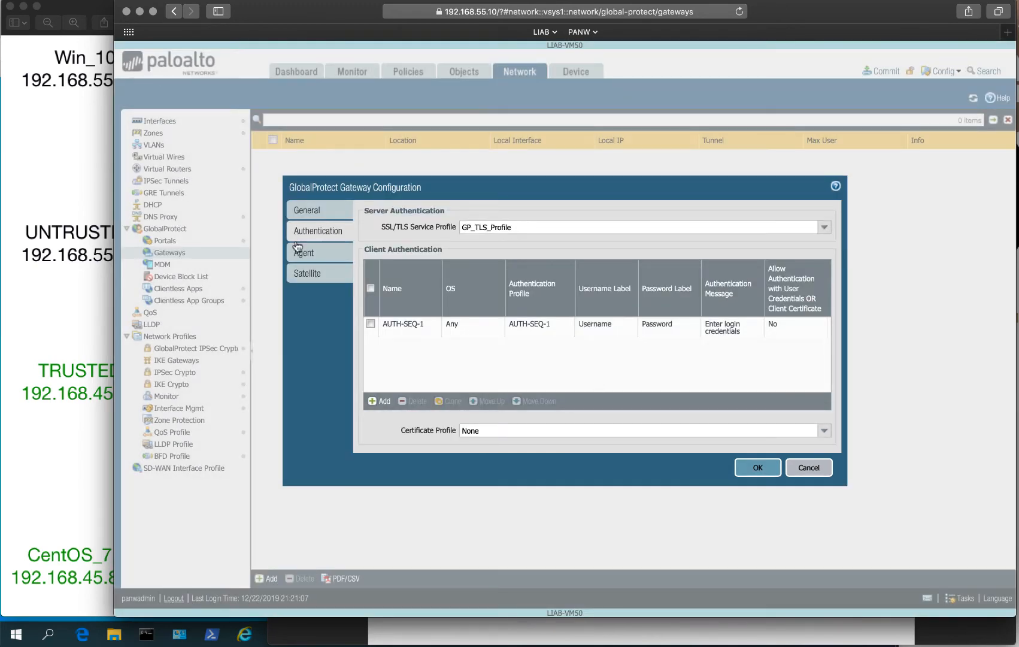
pyautogui.click(312, 255)
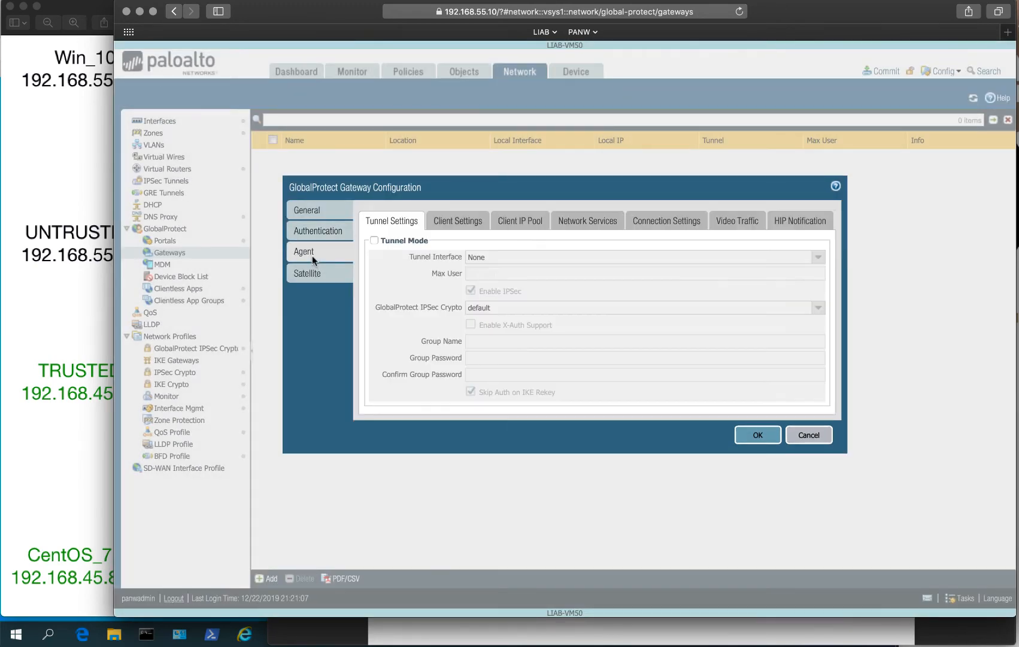
# Turn on tunnel mode with tunnel interface tunnel.2 and Max User 10.
pyautogui.click(381, 241)
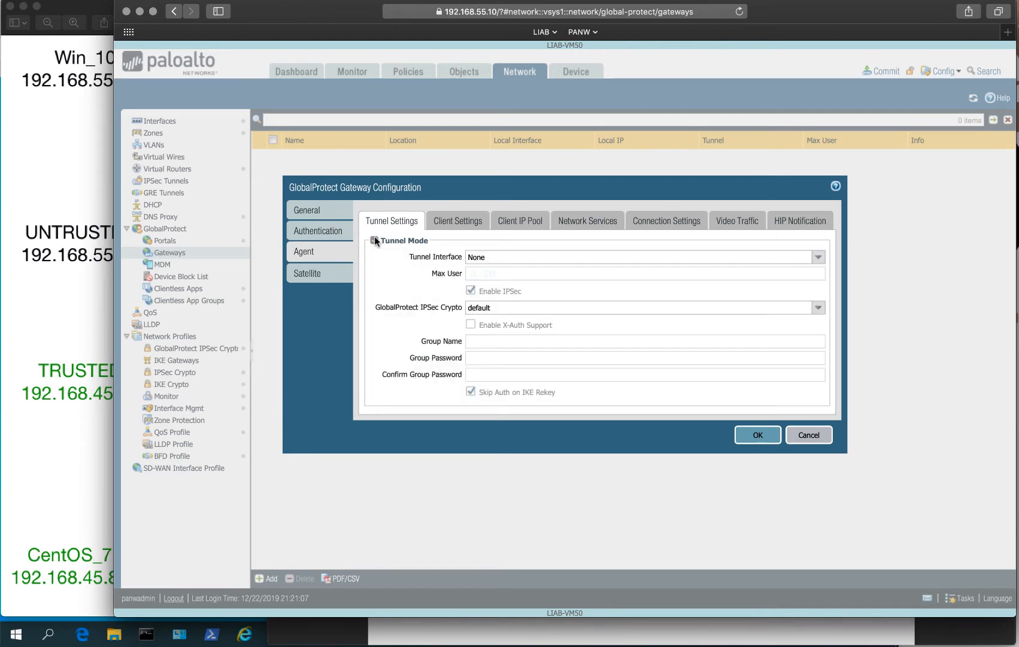
pyautogui.click(819, 259)
pyautogui.click(548, 310)
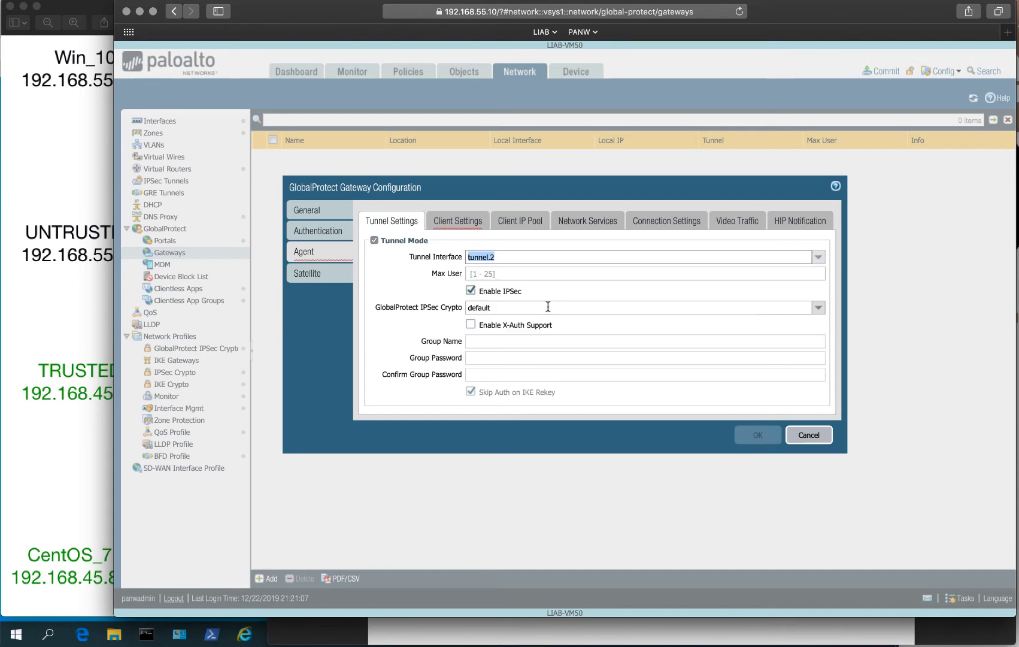
pyautogui.click(530, 275)
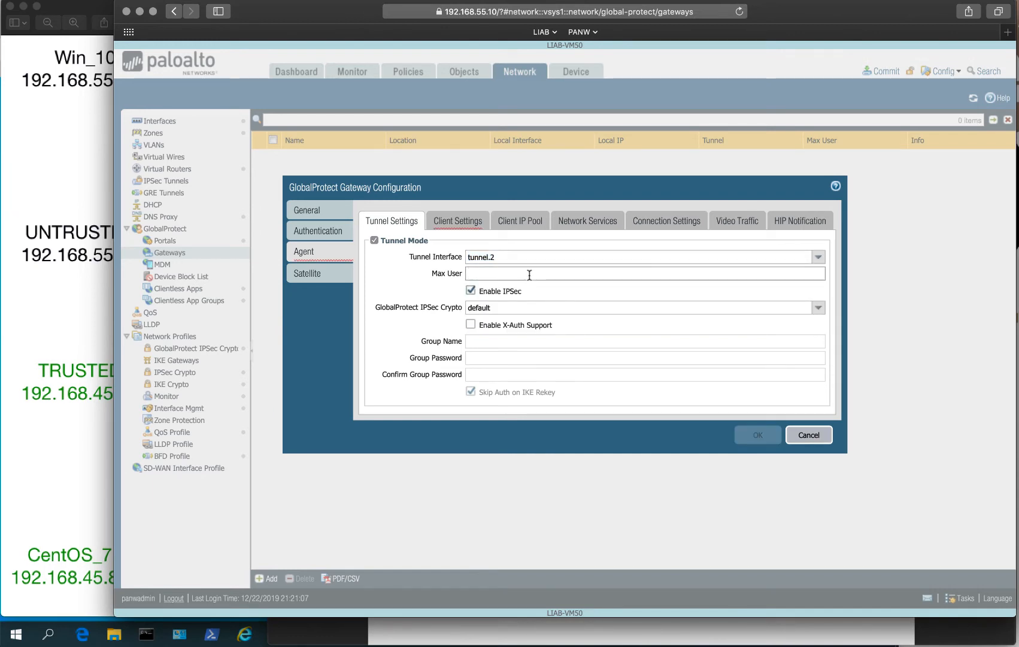
pyautogui.write('10')
pyautogui.click(422, 287)
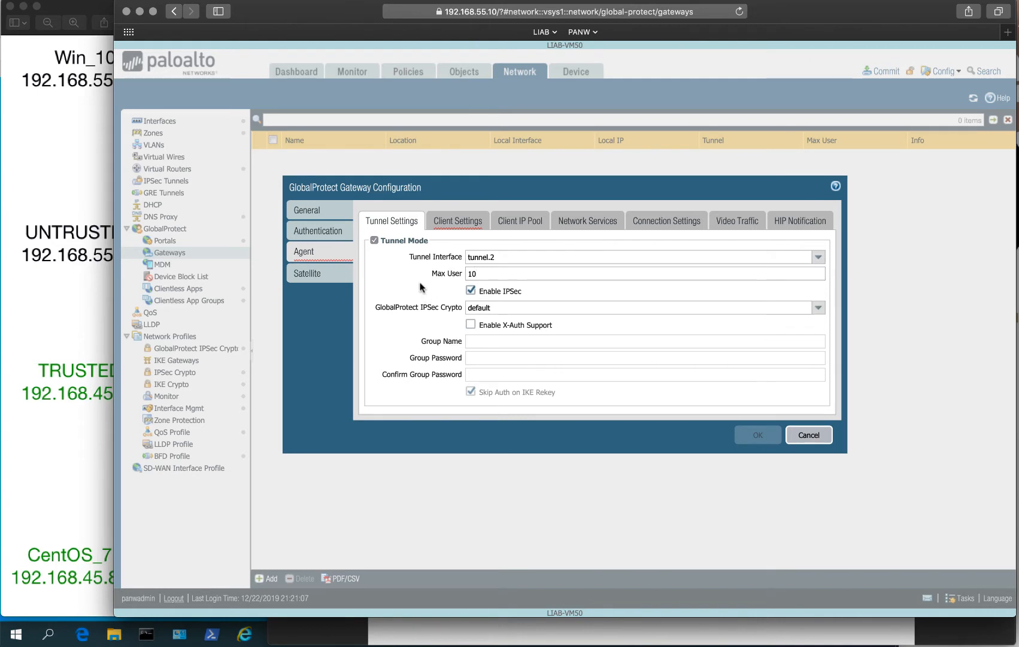
pyautogui.click(461, 224)
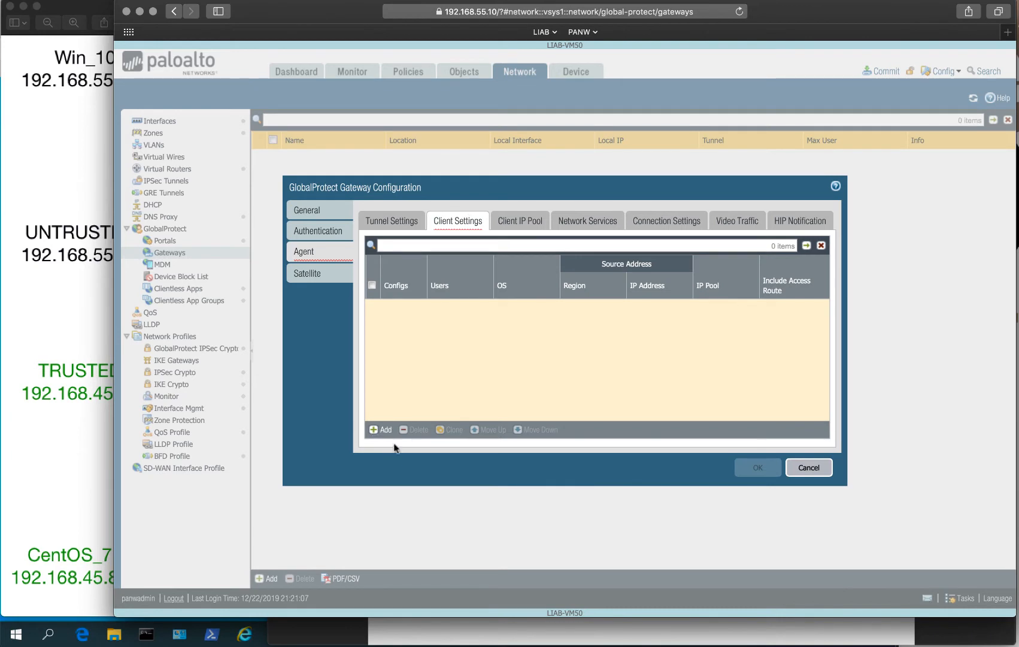
# Add a client settings config named 'default', leaving user and OS as any.
pyautogui.click(384, 430)
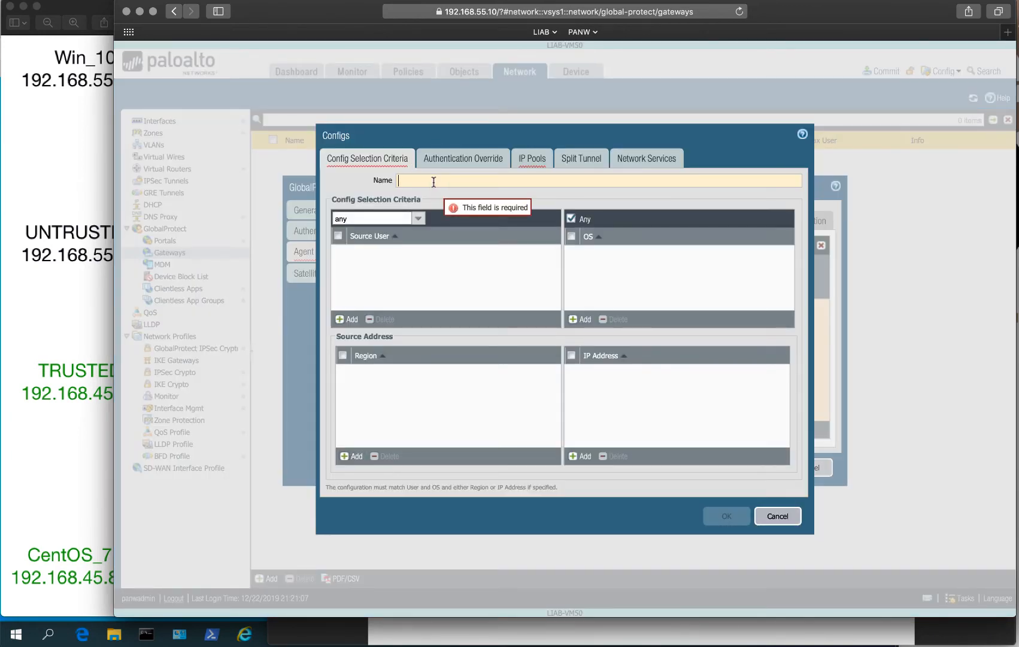
pyautogui.write('default')
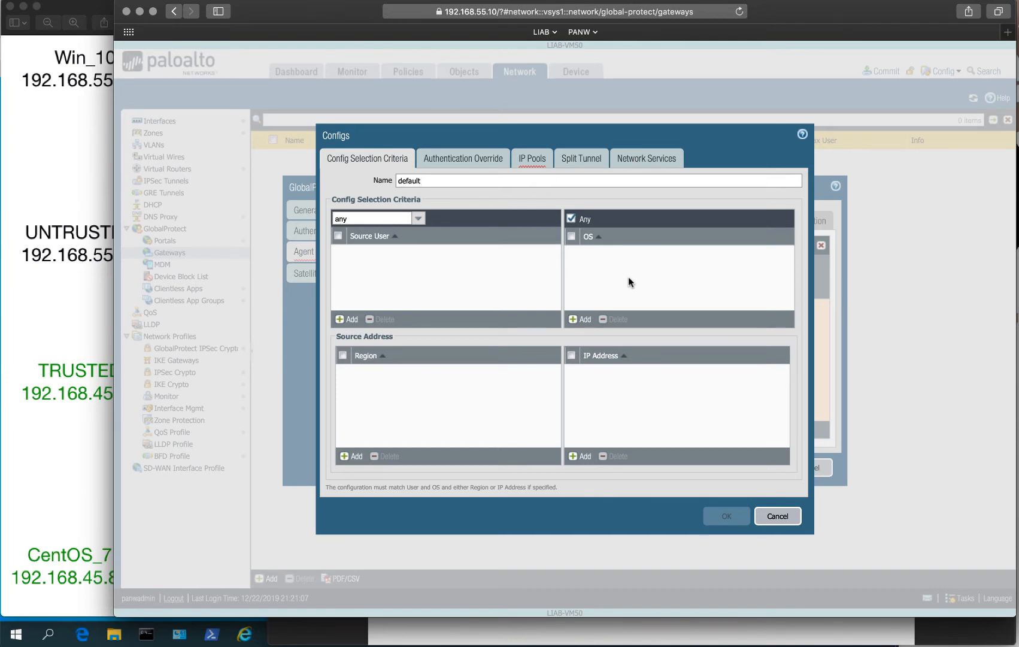
pyautogui.click(468, 157)
# Add IP pool range 10.10.10.100-10.10.10.109 to the default config.
pyautogui.click(542, 161)
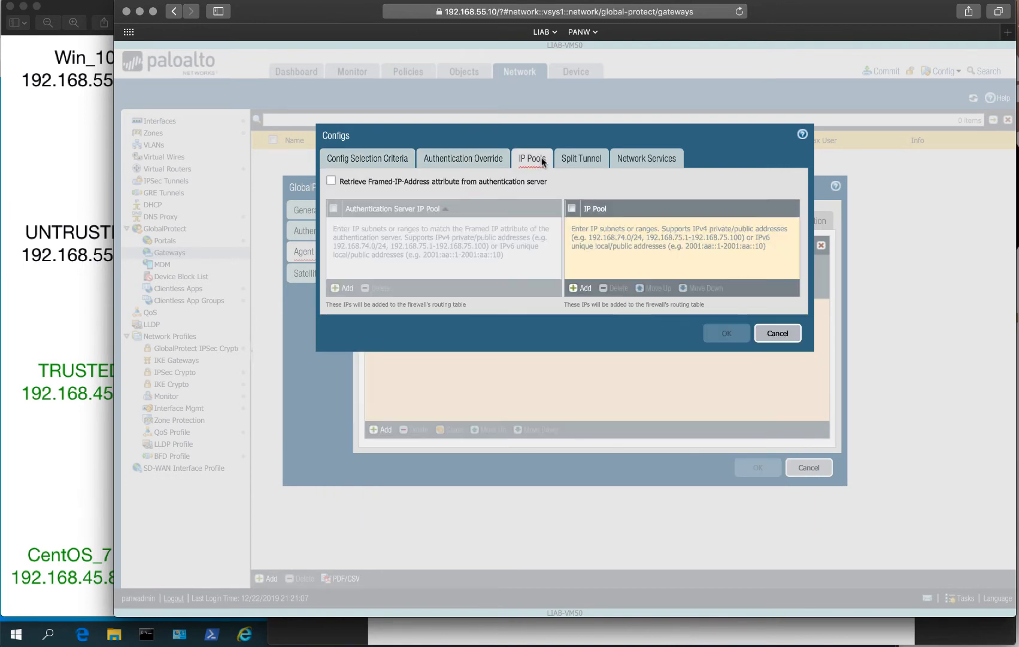
pyautogui.click(579, 288)
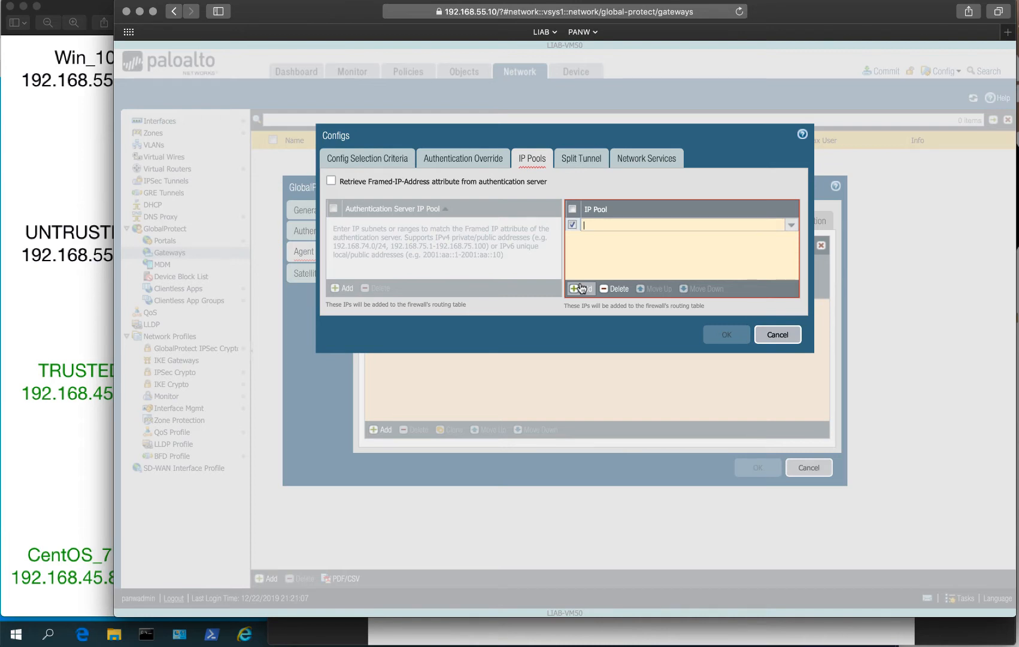
pyautogui.write('10.10.10')
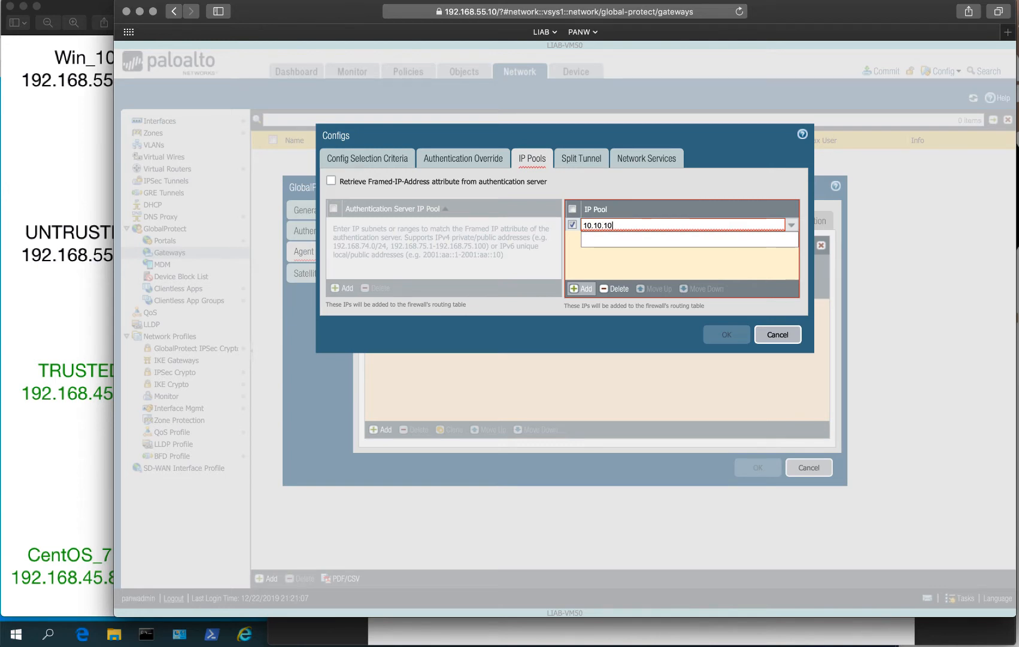
pyautogui.write('.100')
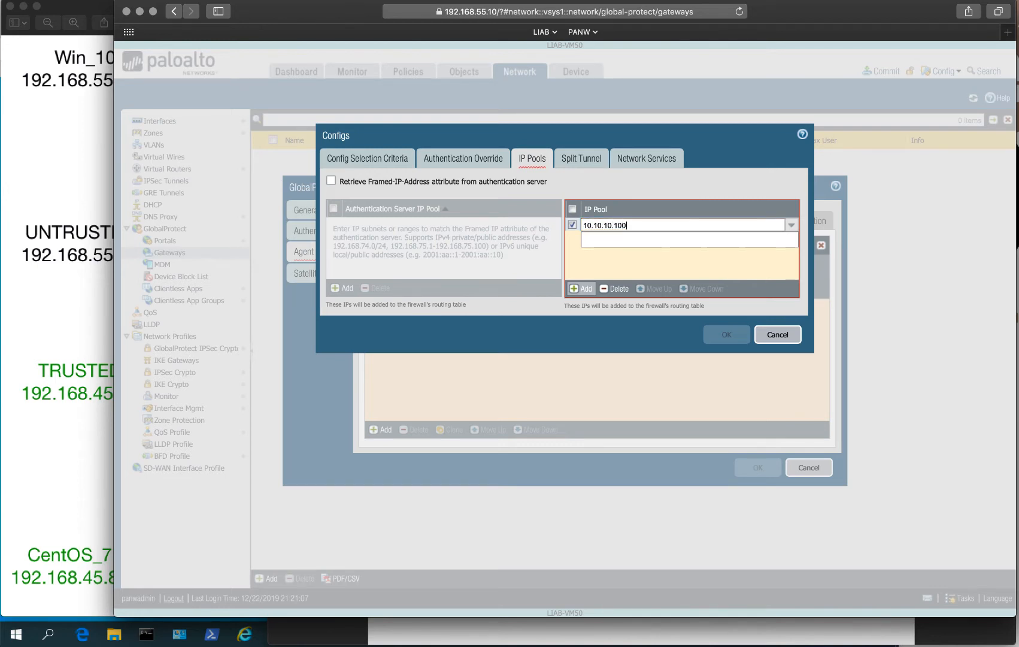
pyautogui.write('-10')
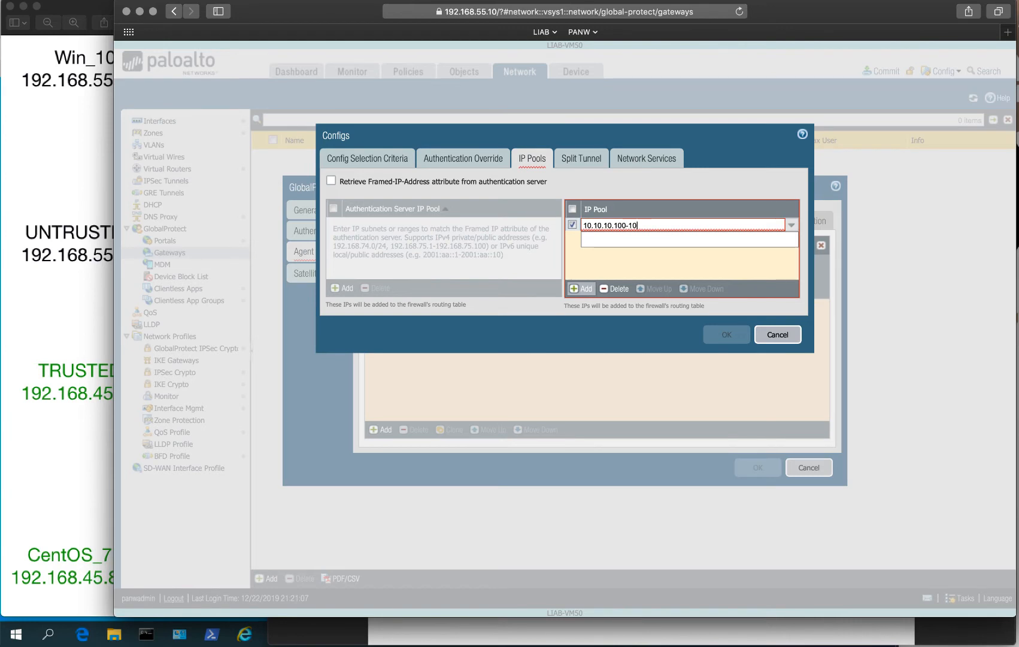
pyautogui.write('.10.10.11')
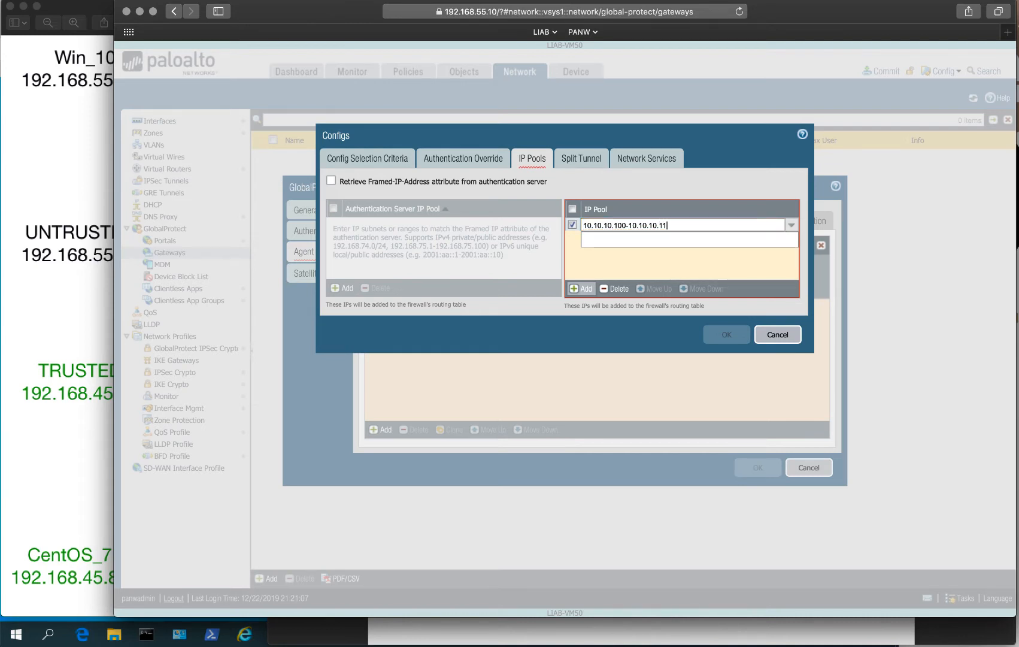
pyautogui.press('BackSpace')
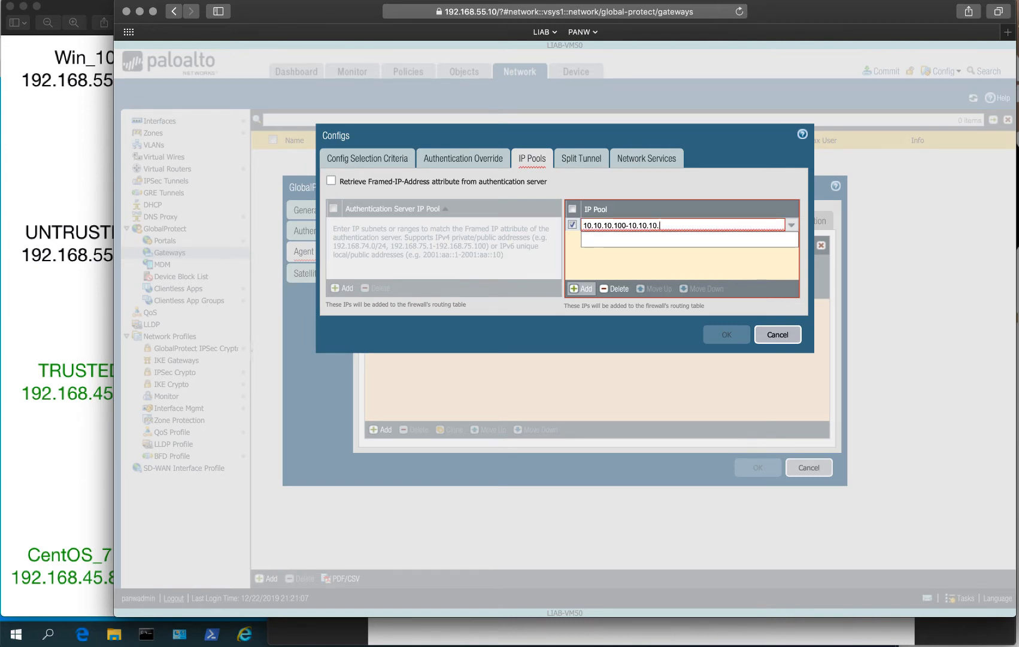
pyautogui.write('109')
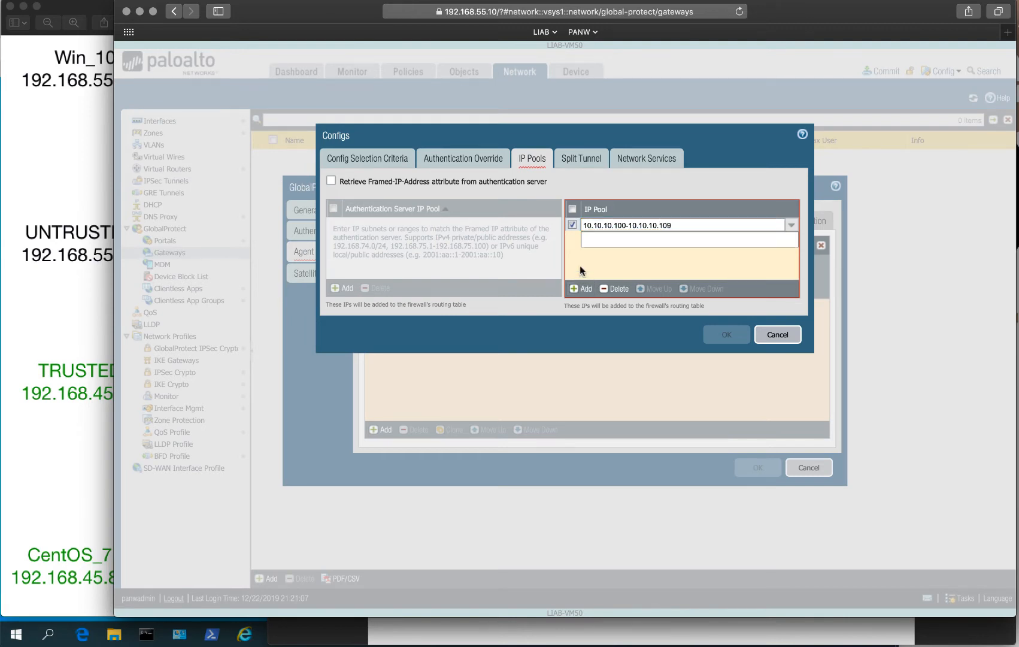
pyautogui.click(686, 183)
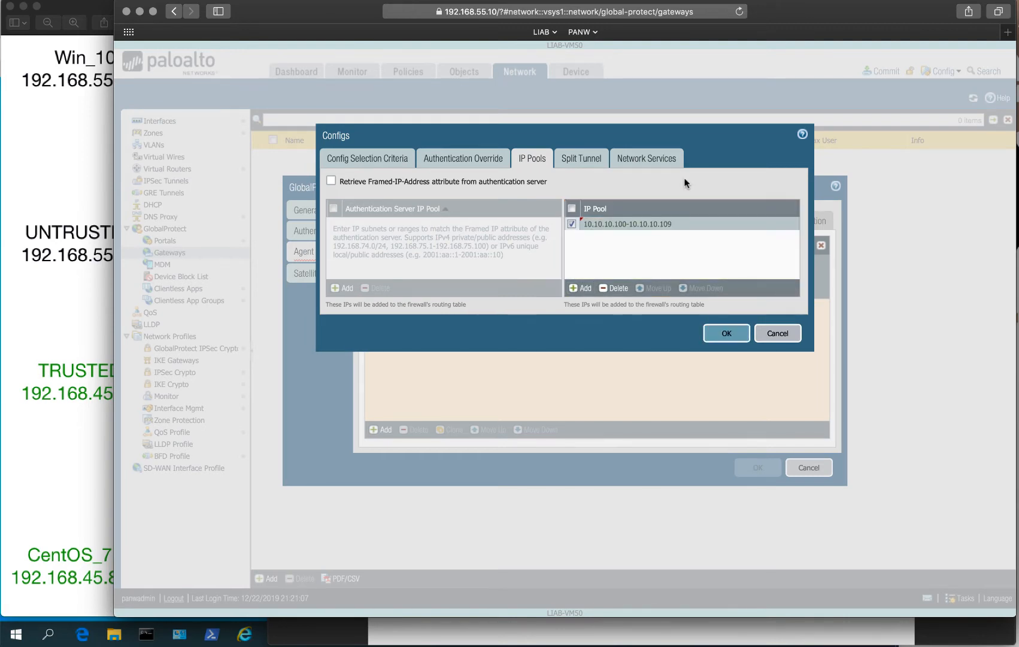
# Enable 'No direct access to local network' and add include access route 0.0.0.0/0.
pyautogui.click(579, 158)
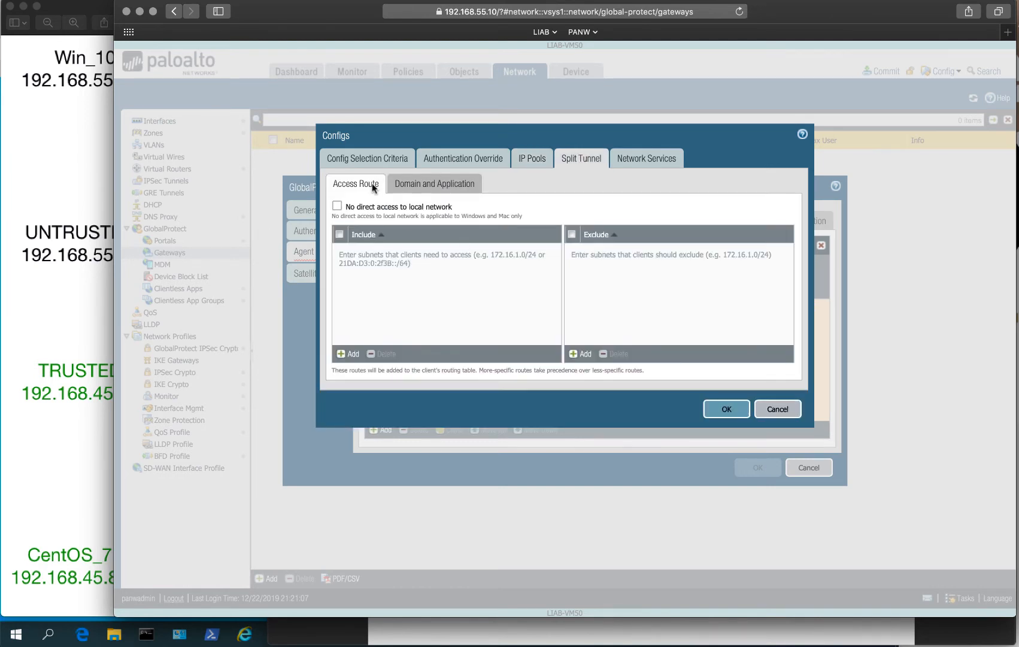
pyautogui.click(337, 206)
pyautogui.click(349, 353)
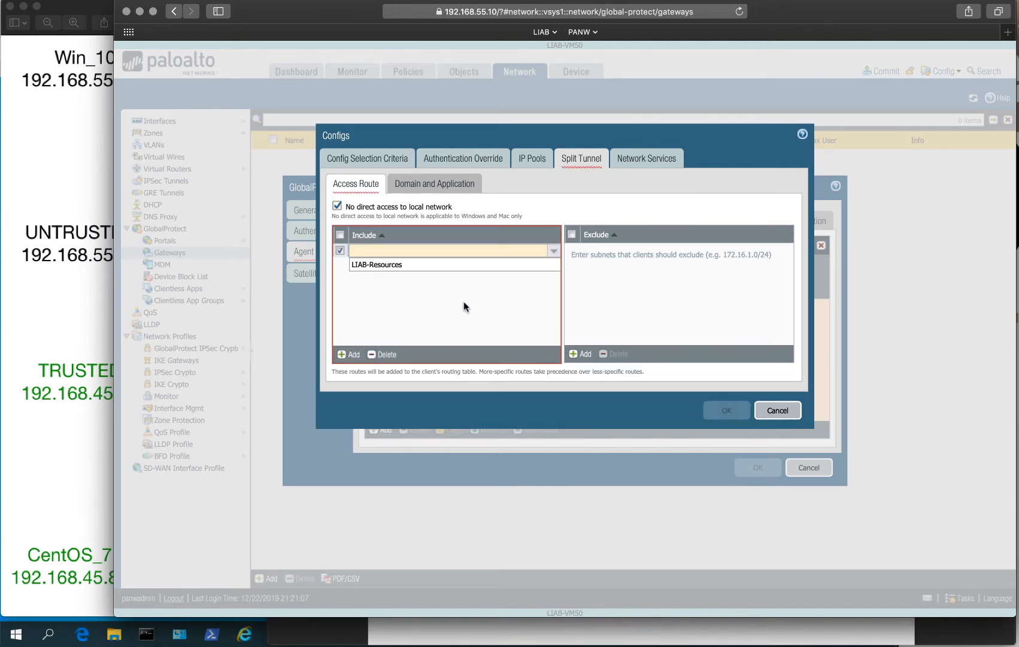
pyautogui.write('0.0.0.0/0')
pyautogui.click(461, 323)
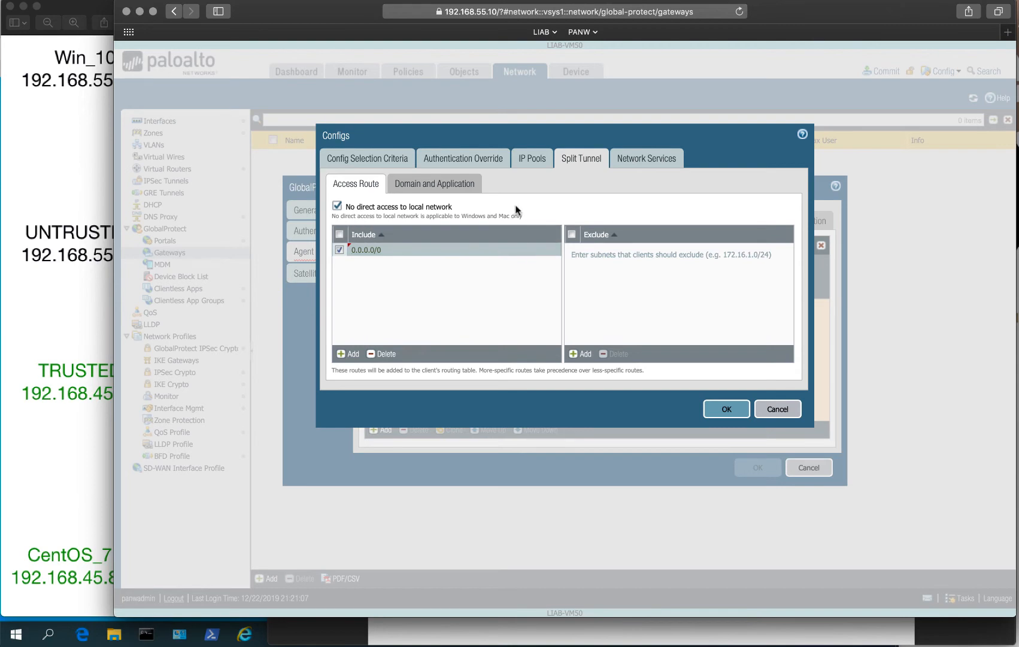
pyautogui.click(429, 183)
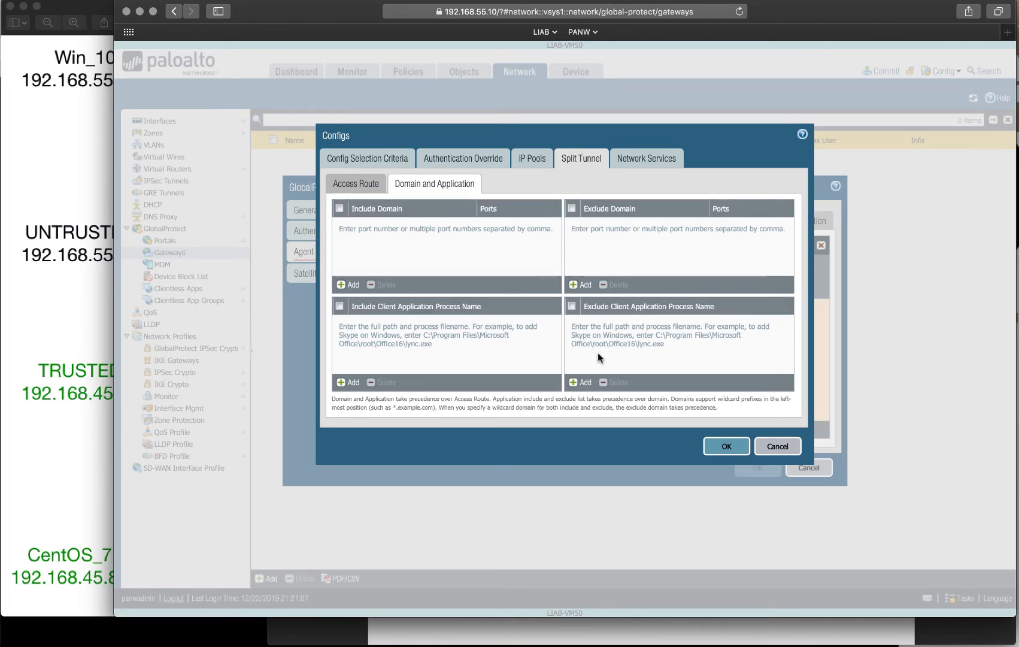
pyautogui.click(356, 184)
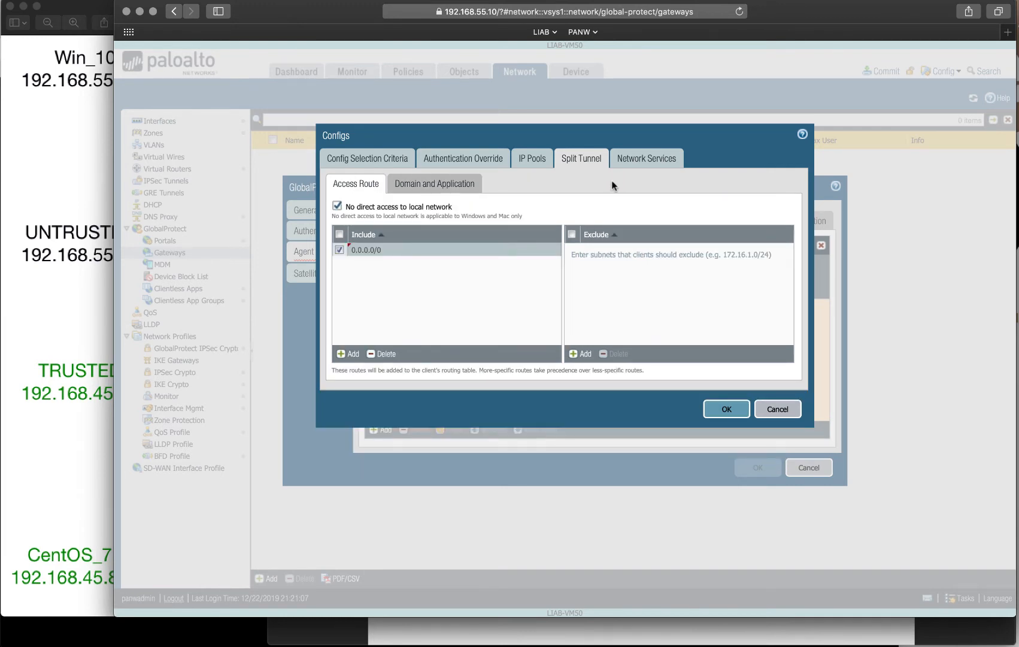
pyautogui.click(650, 160)
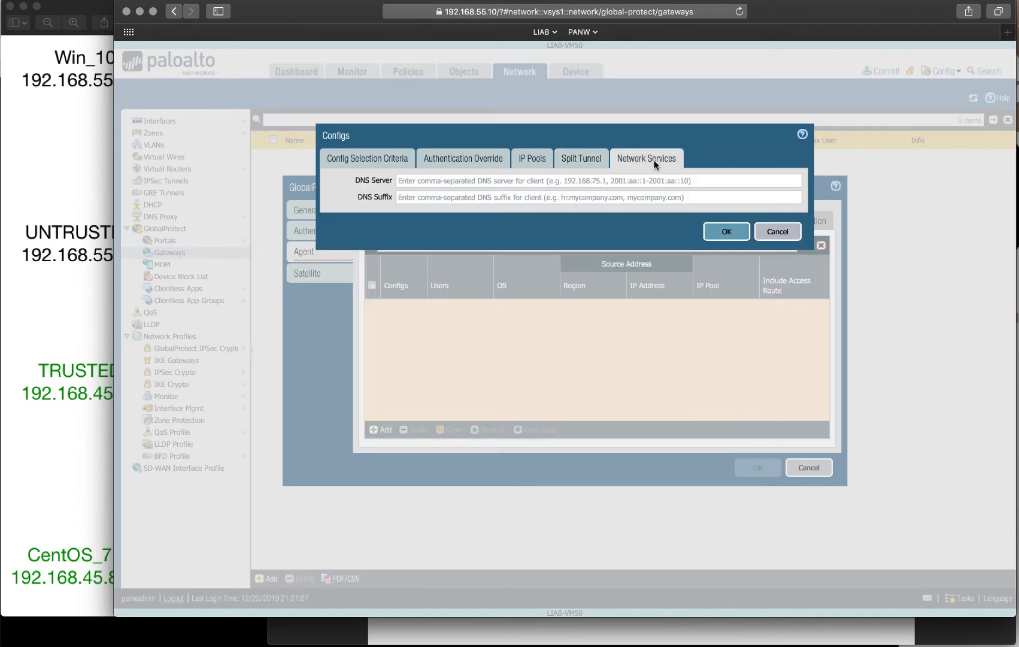
# Save the default client config with DNS Server left blank and check the Client IP Pool list.
pyautogui.click(421, 181)
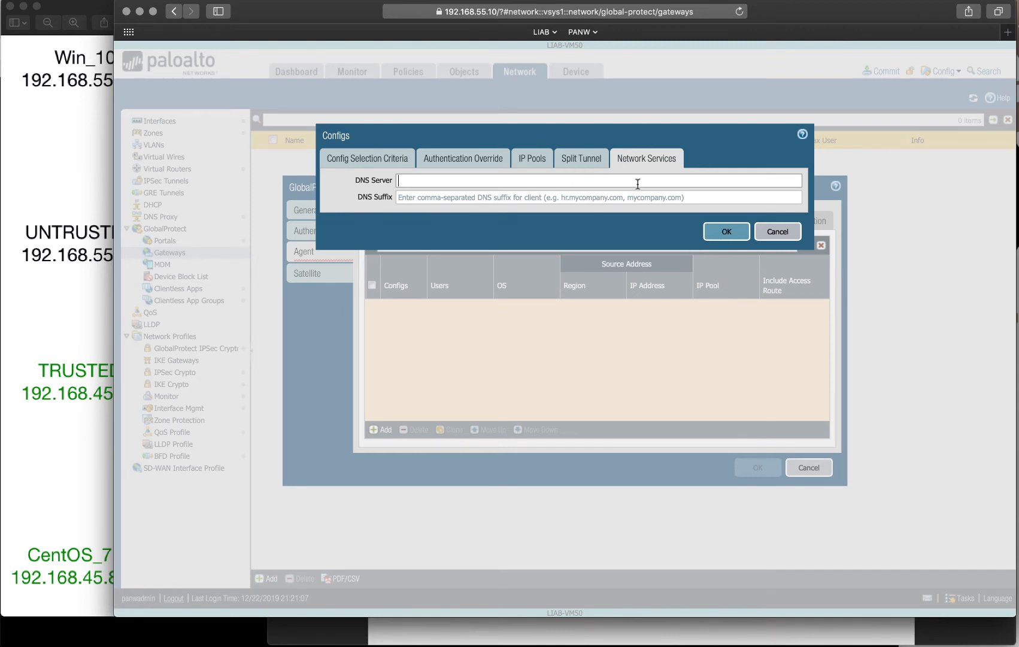
pyautogui.click(729, 234)
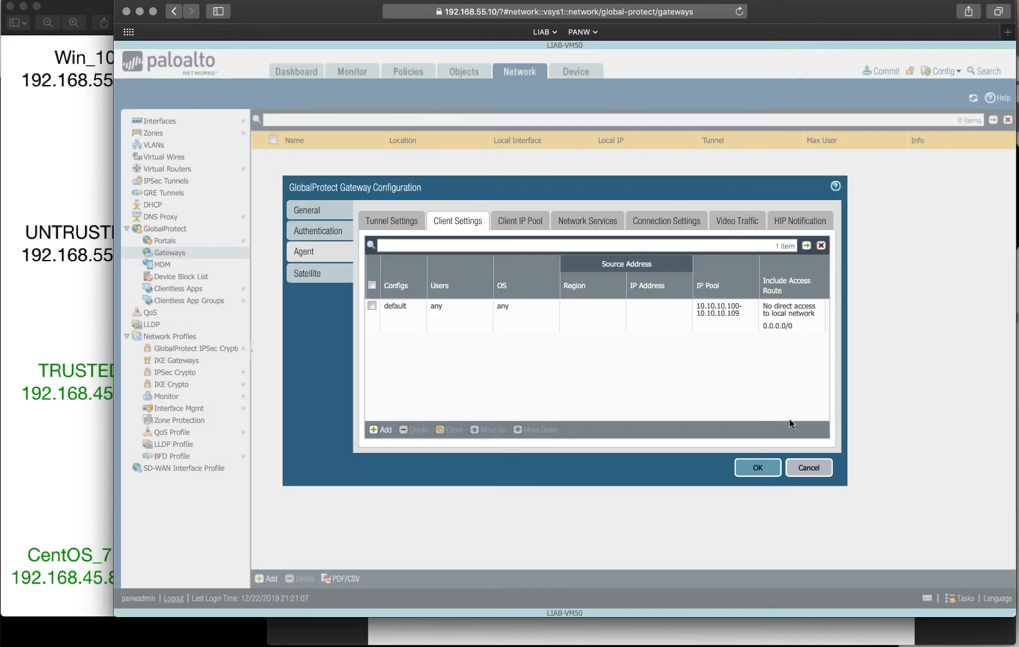
pyautogui.click(512, 222)
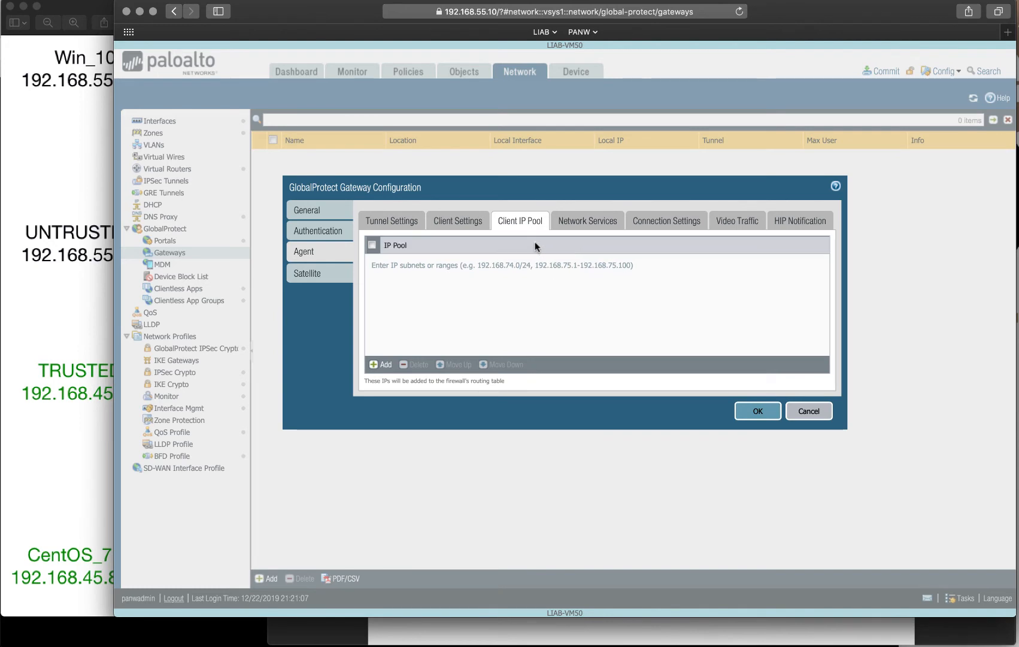
# Set the gateway's Primary DNS to 192.168.45.20 and Secondary DNS to 1.1.1.1.
pyautogui.click(579, 222)
pyautogui.click(463, 279)
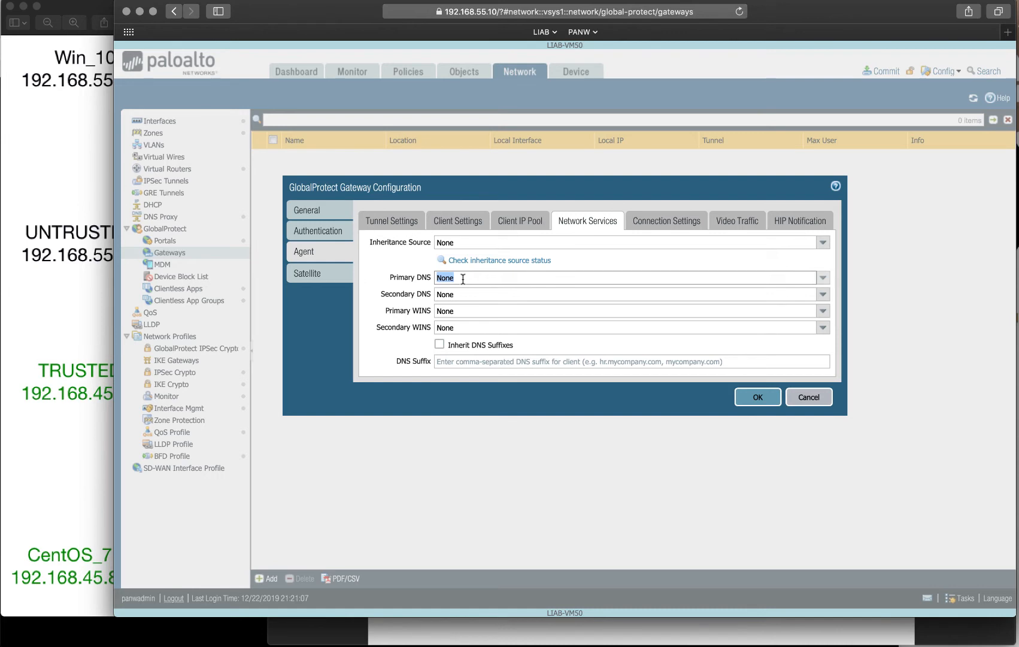
pyautogui.write('192.168')
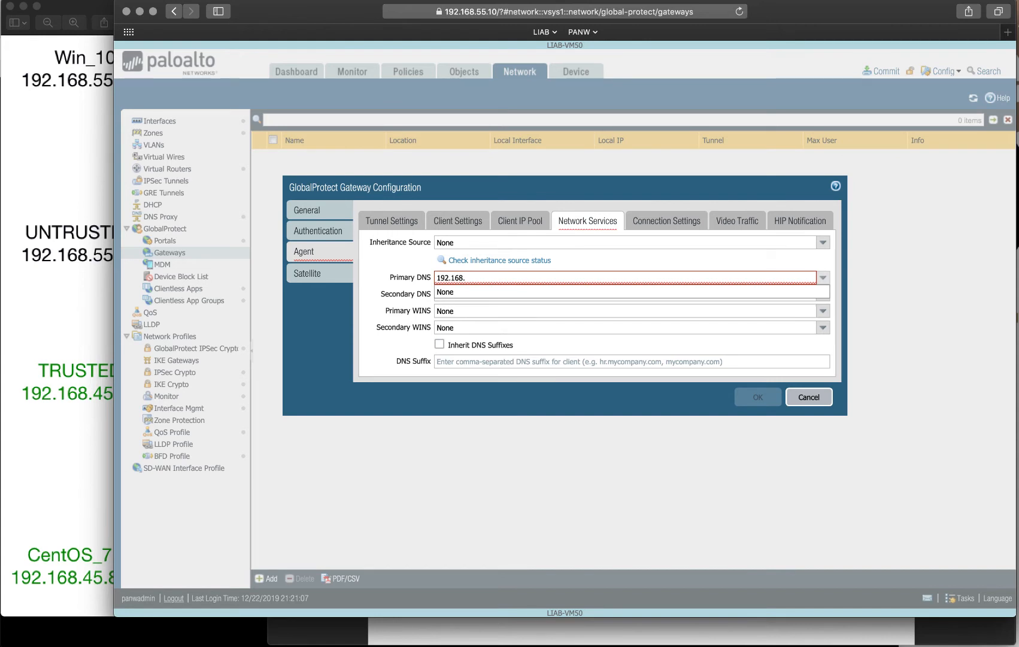
pyautogui.write('.45.20')
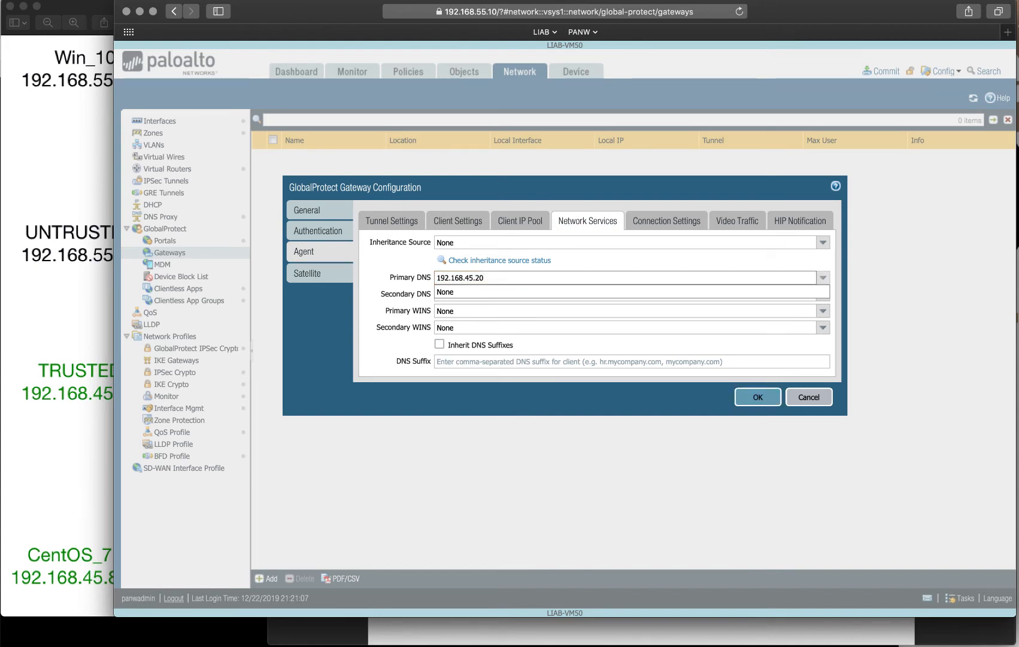
pyautogui.click(456, 295)
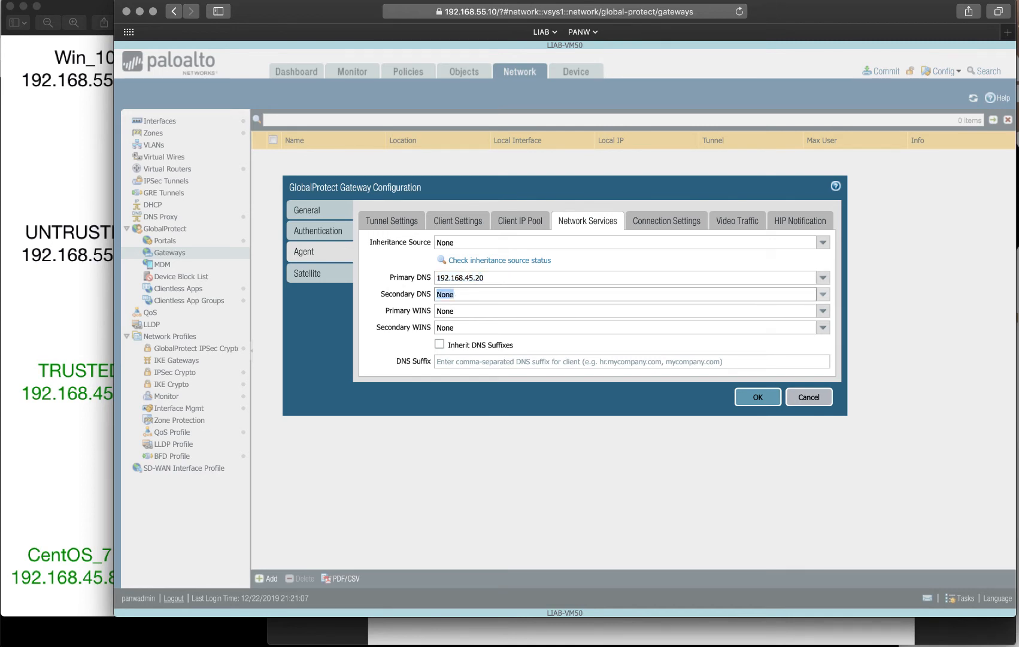
pyautogui.write('8')
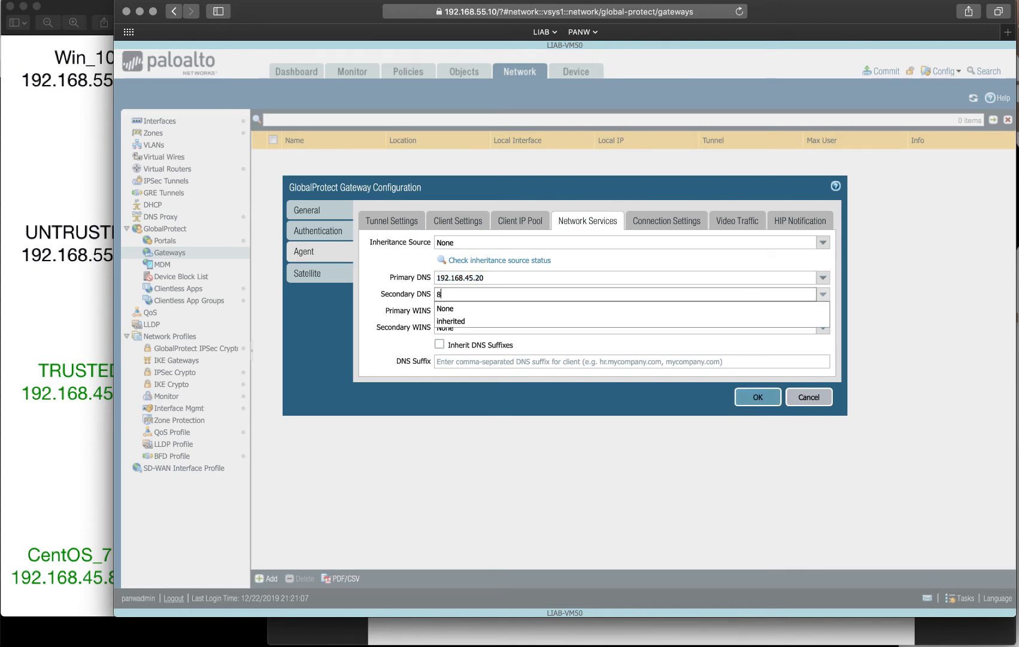
pyautogui.press('BackSpace')
pyautogui.write('1.1.1.1')
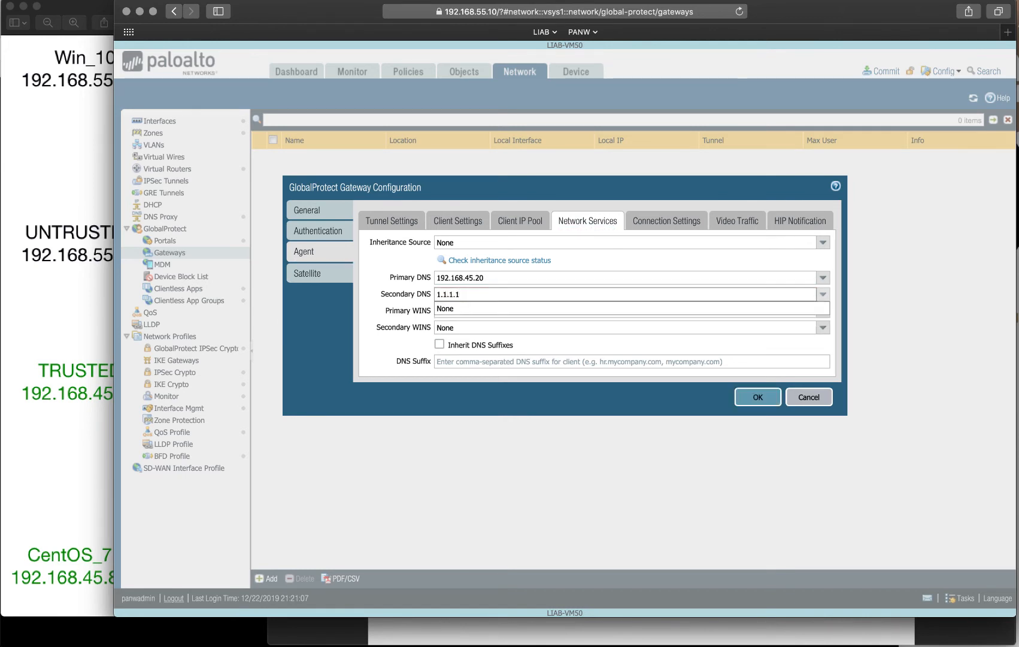
pyautogui.click(365, 355)
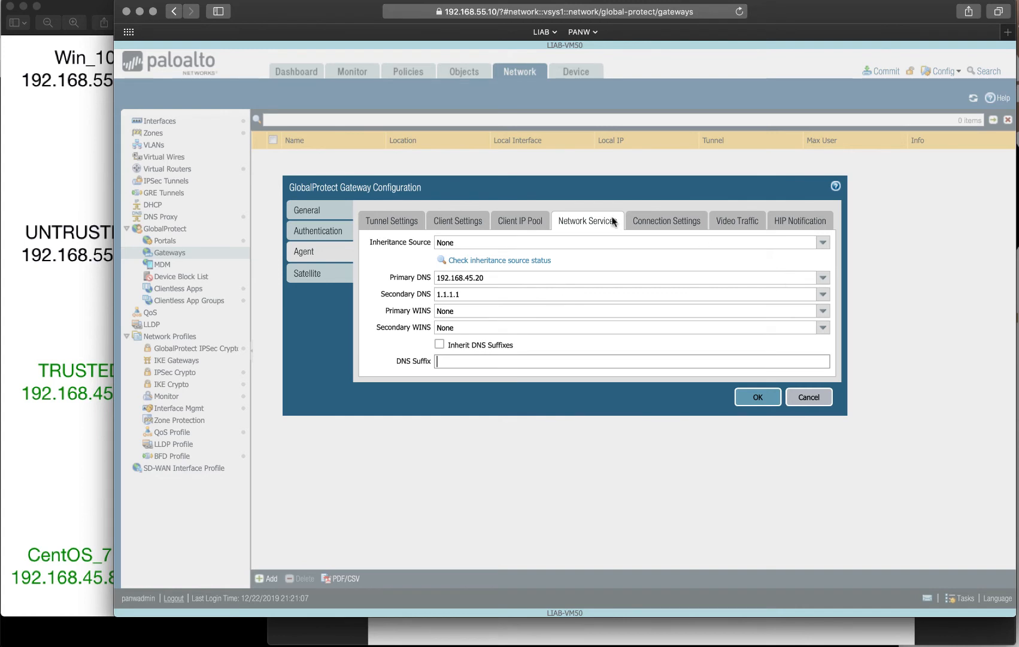
pyautogui.click(674, 221)
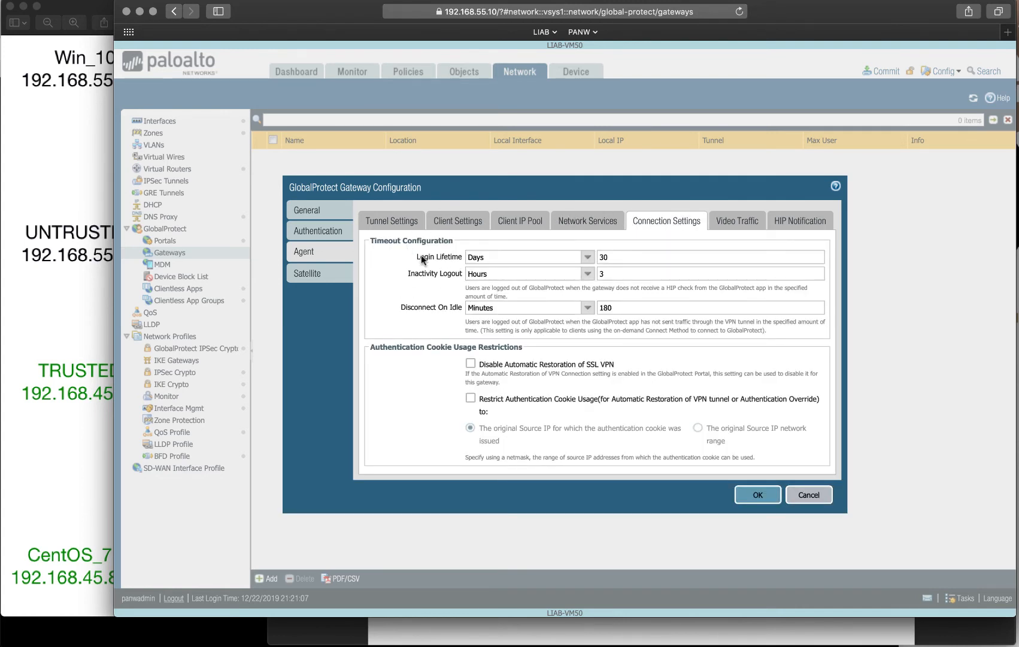
# Review the Video Traffic and HIP Notification settings, then save GP-Gateway-1.
pyautogui.click(741, 221)
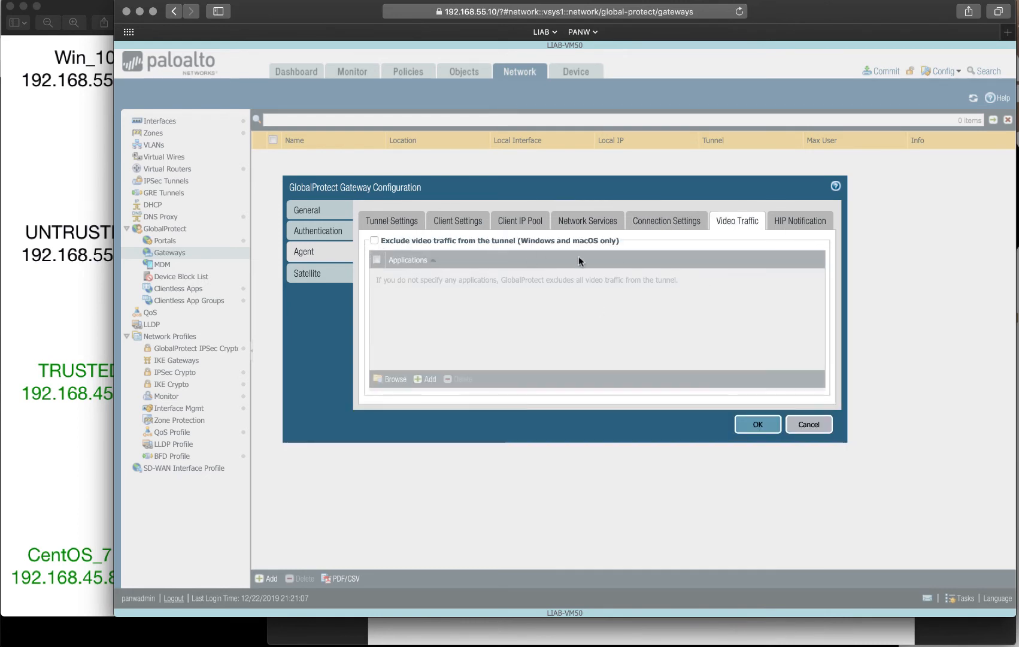
pyautogui.click(790, 230)
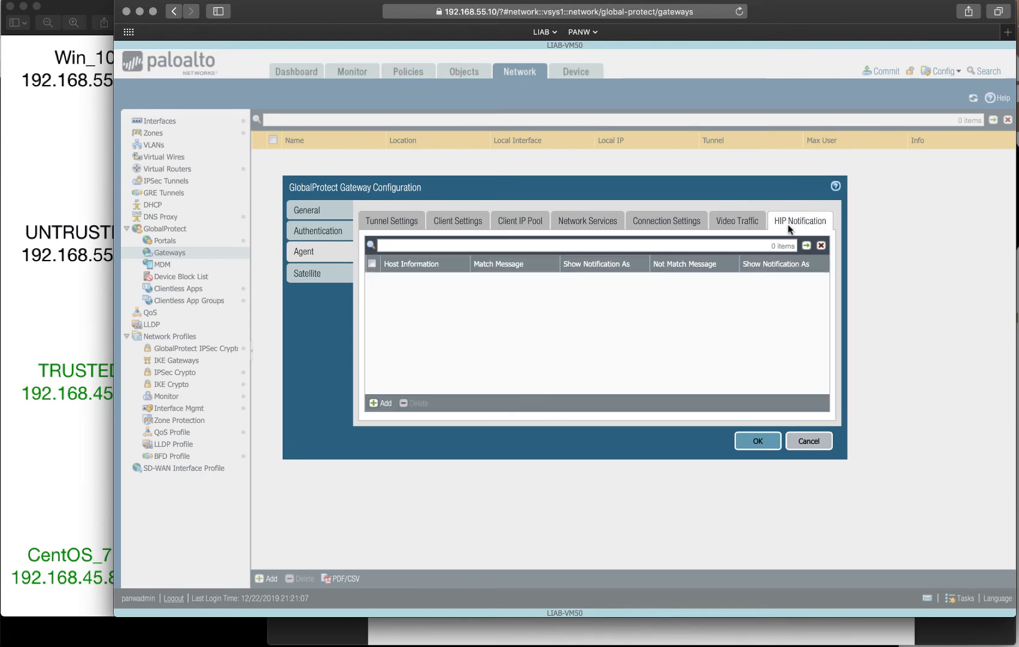
pyautogui.click(760, 440)
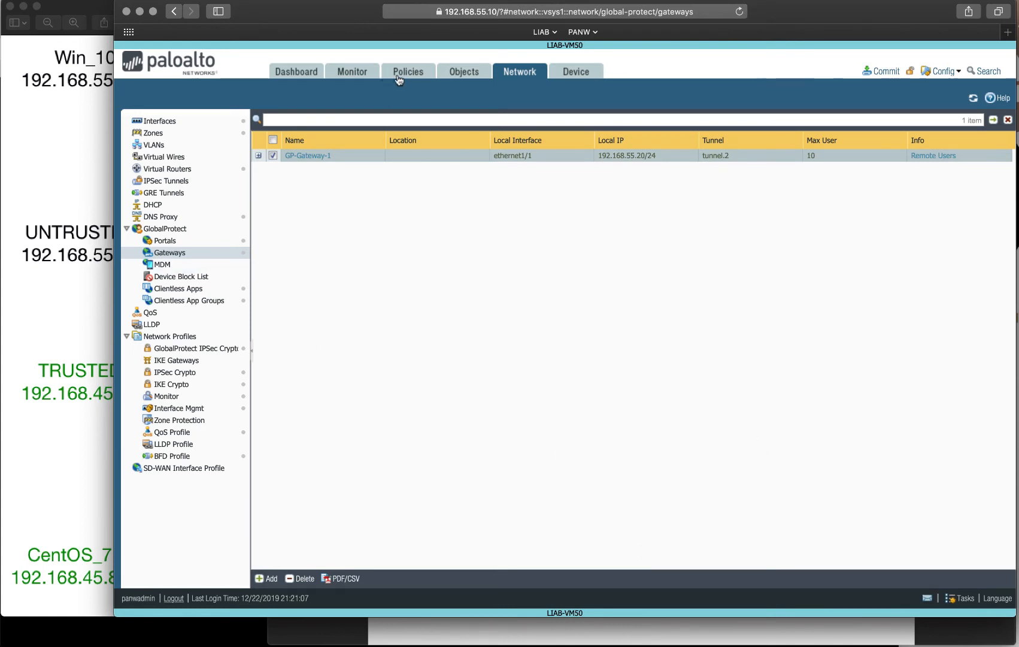
# Add a Red tag named L3-VPN-IPSEC under Objects > Tags.
pyautogui.click(457, 71)
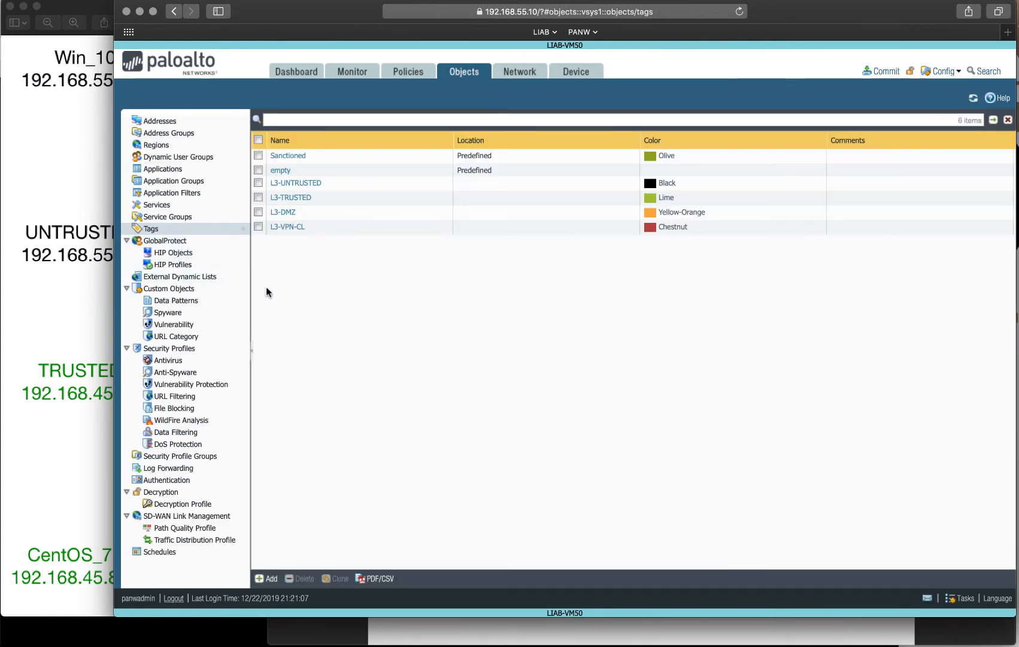
pyautogui.click(264, 579)
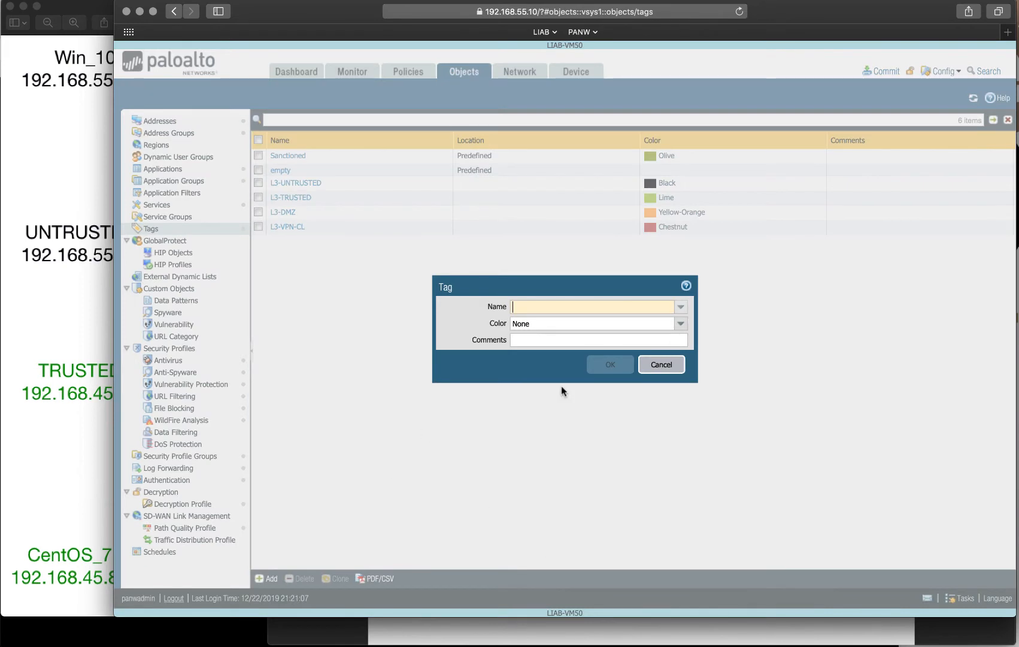
pyautogui.click(681, 307)
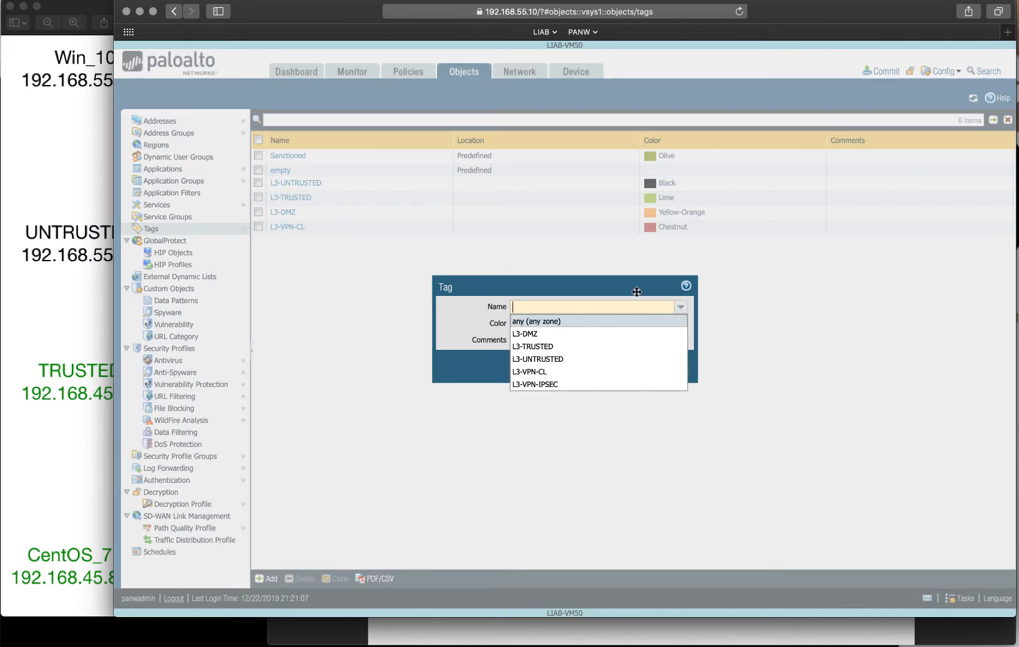
pyautogui.click(577, 389)
pyautogui.click(681, 324)
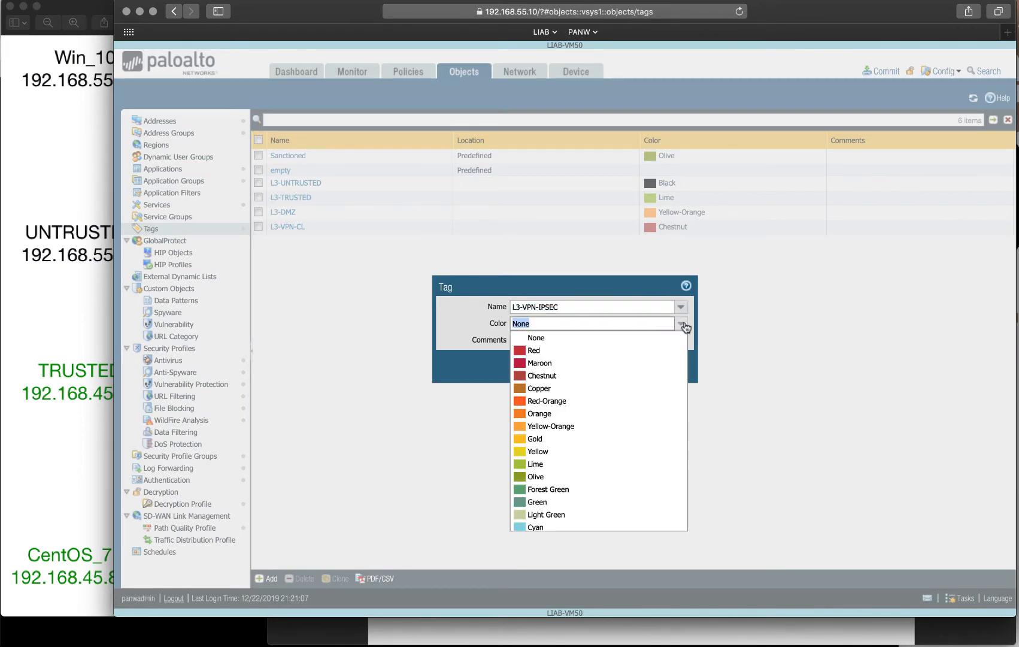
pyautogui.click(525, 350)
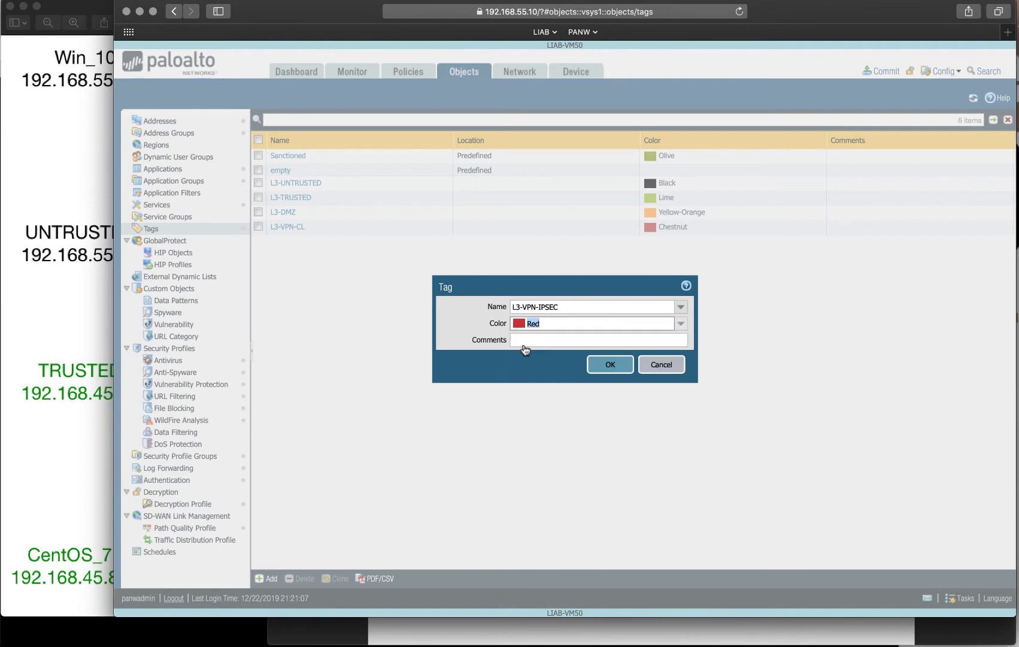
pyautogui.click(610, 366)
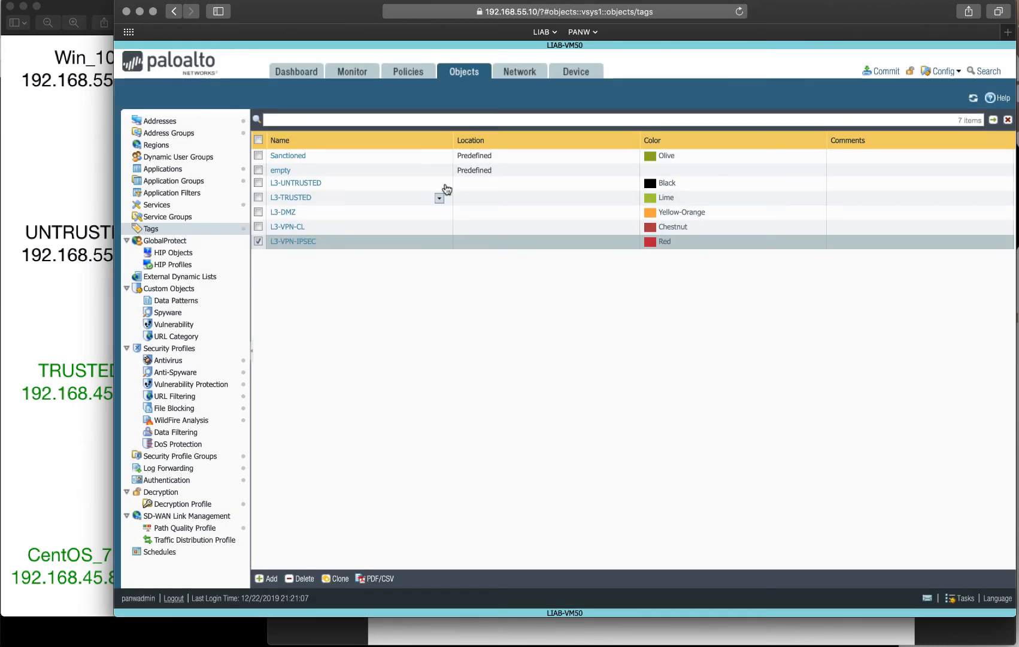
# Add L3-VPN-IPSEC as a source zone of the default-nat-out rule under Policies > NAT.
pyautogui.click(409, 73)
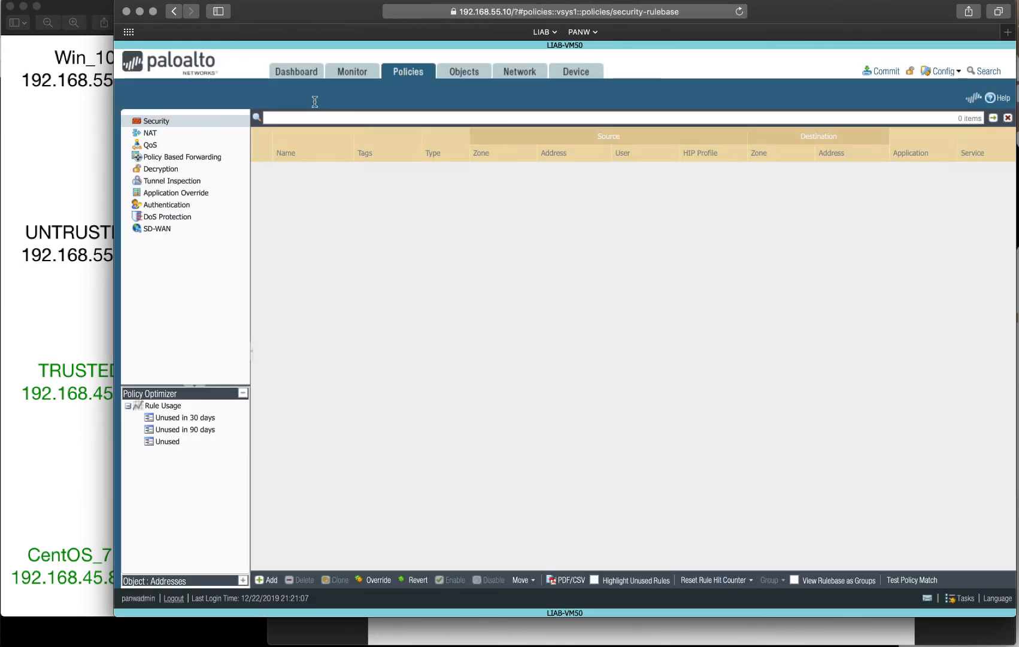
pyautogui.click(160, 134)
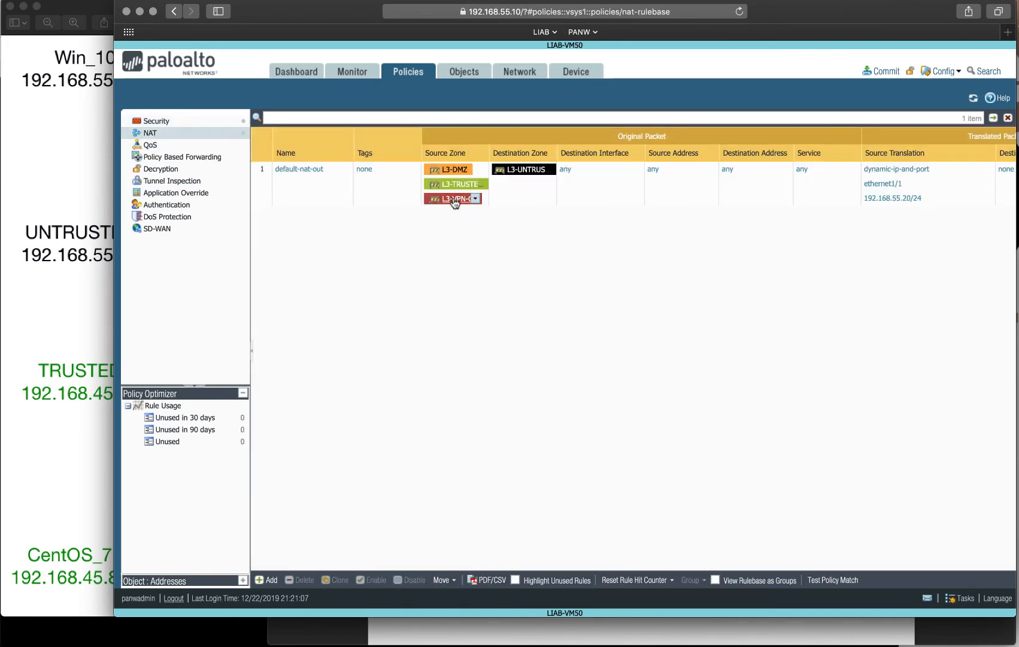
pyautogui.click(450, 198)
pyautogui.click(459, 384)
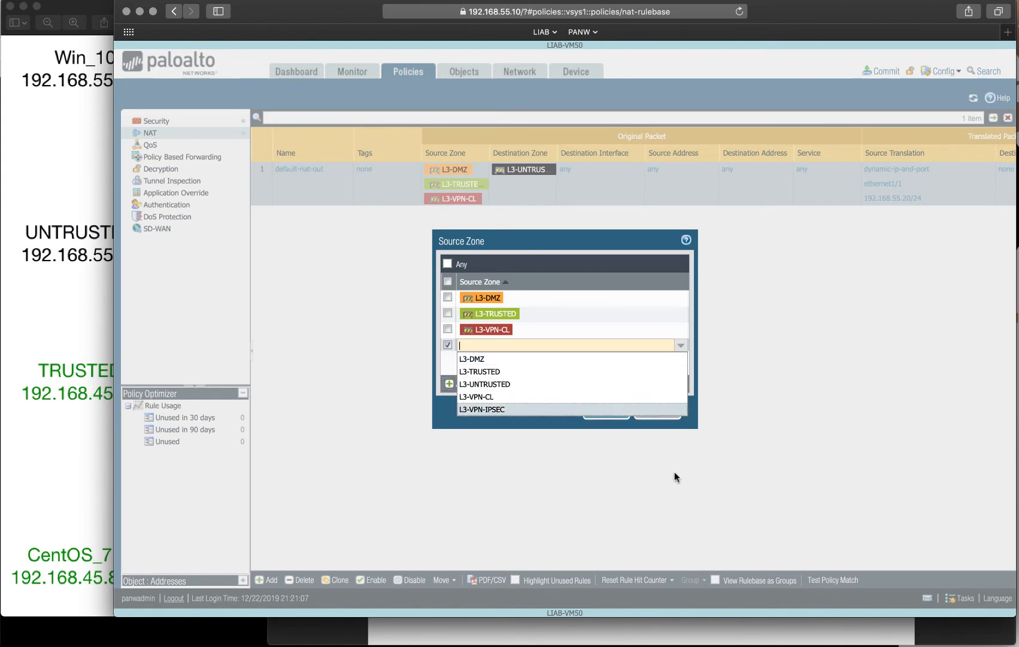
pyautogui.click(512, 412)
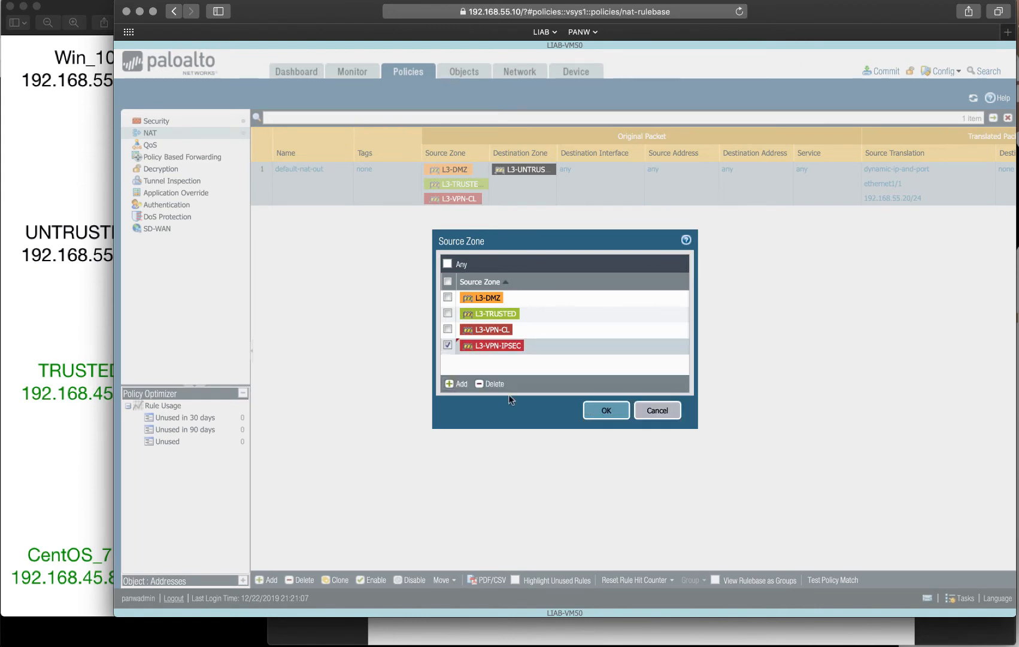
pyautogui.click(448, 344)
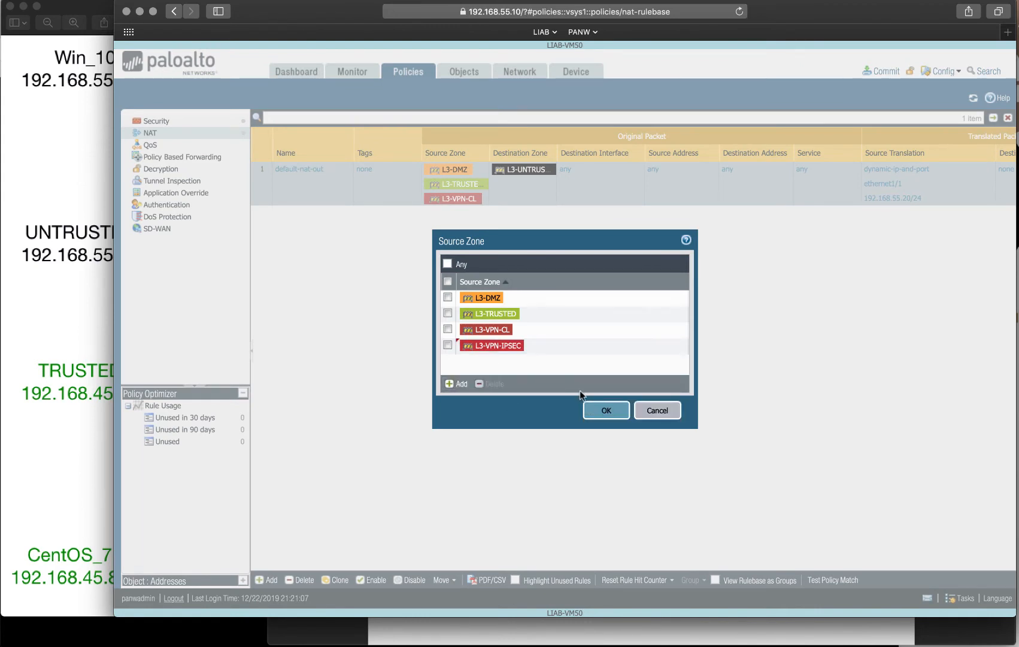
pyautogui.click(598, 415)
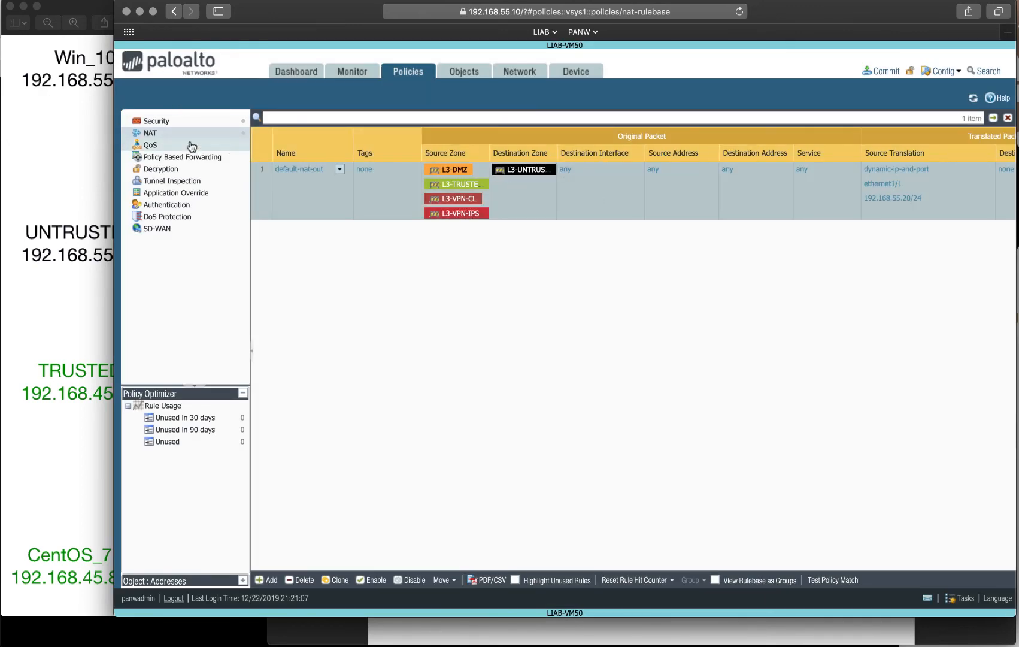
pyautogui.click(162, 123)
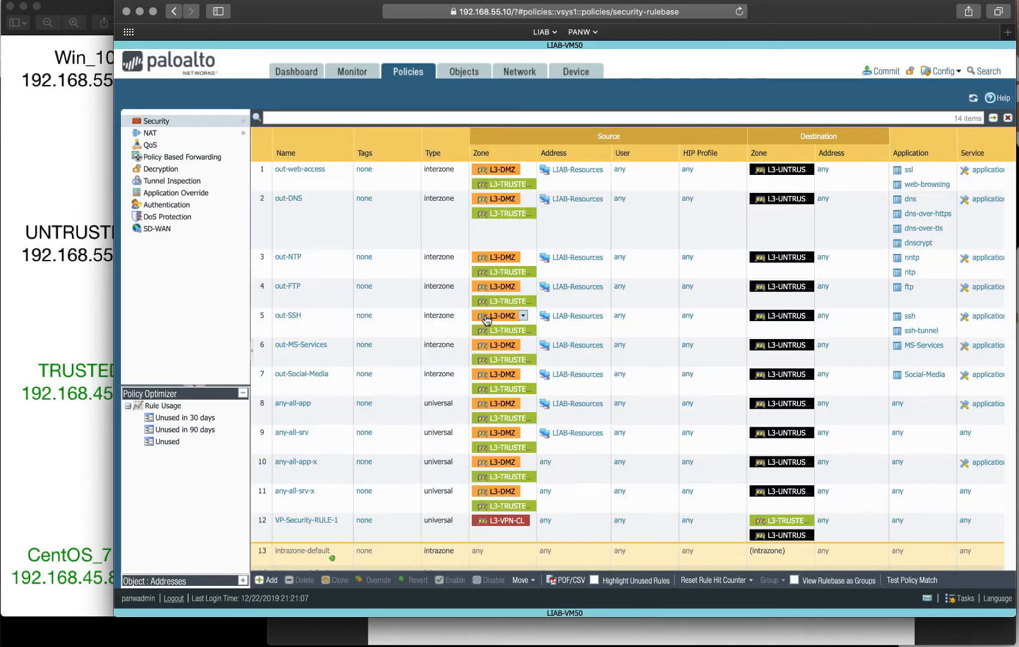
# Add L3-VPN-IPSEC alongside L3-VPN-CL as a source zone of VP-Security-RULE-1.
pyautogui.click(502, 521)
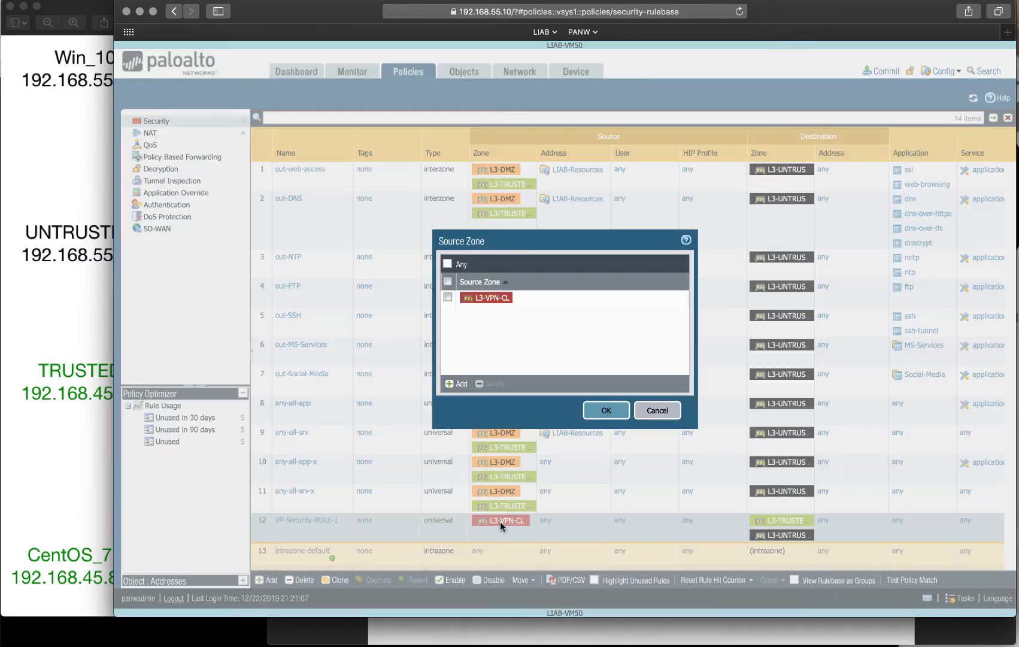
pyautogui.click(457, 384)
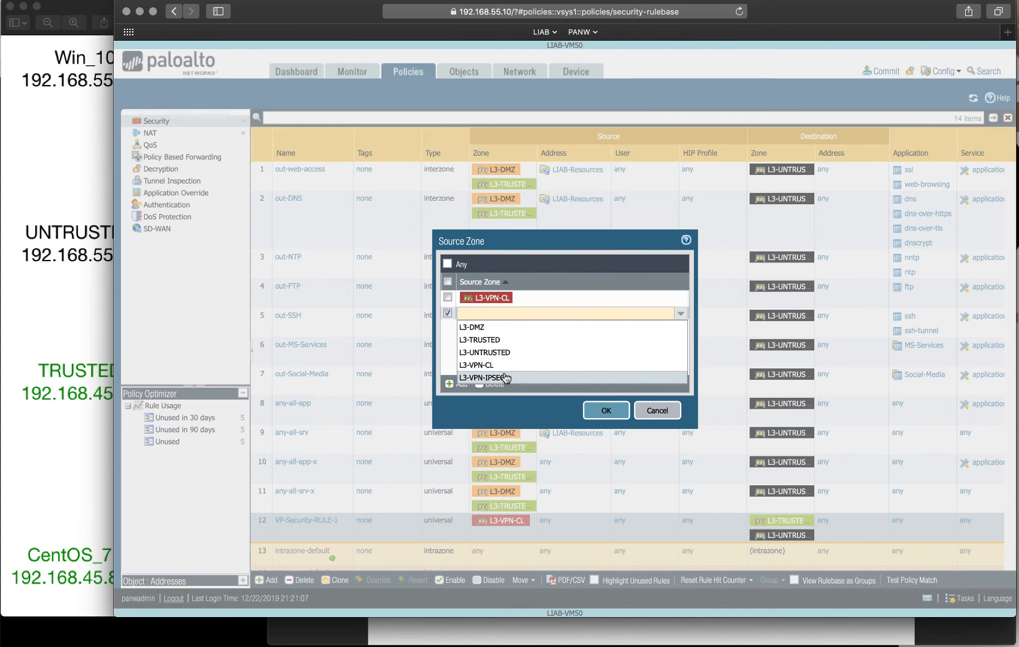
pyautogui.click(506, 377)
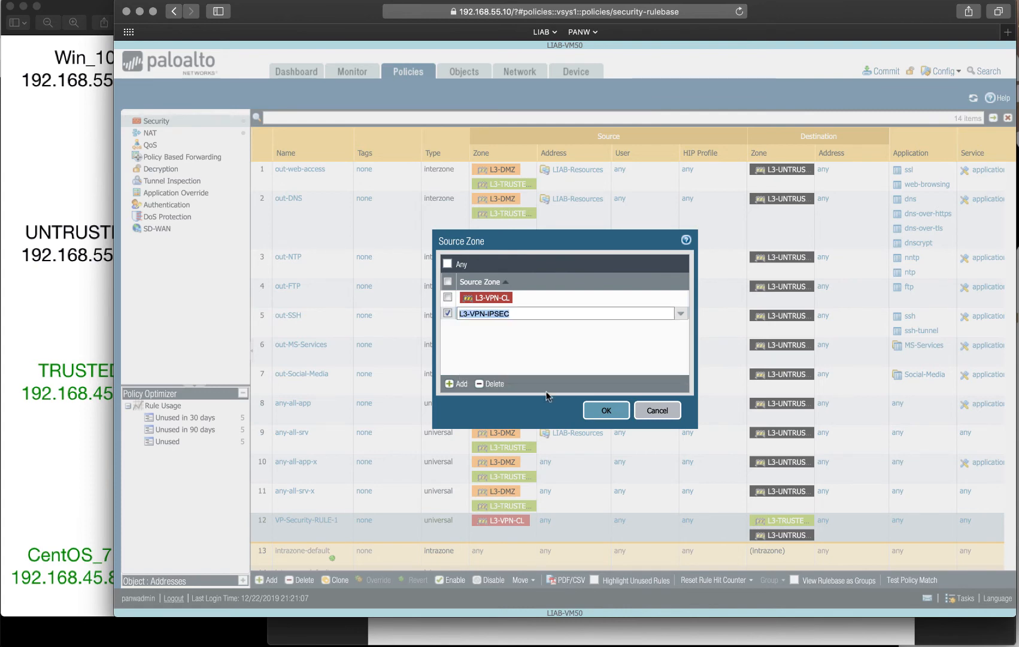
pyautogui.click(596, 411)
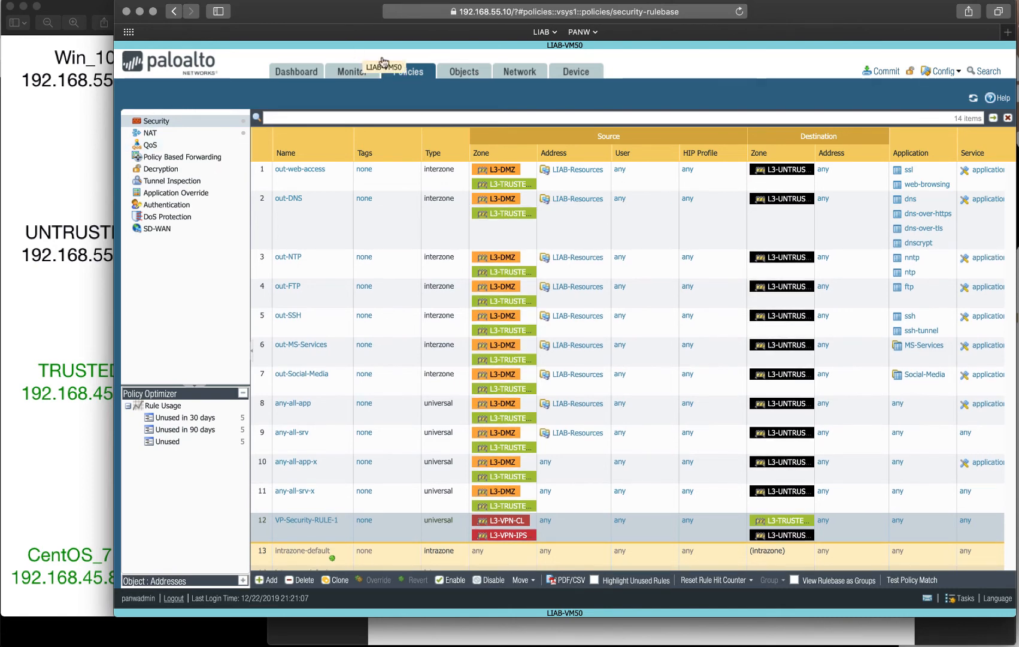
# Commit all pending changes to the firewall and switch to the Win10-UNTRUSTED VM.
pyautogui.click(881, 71)
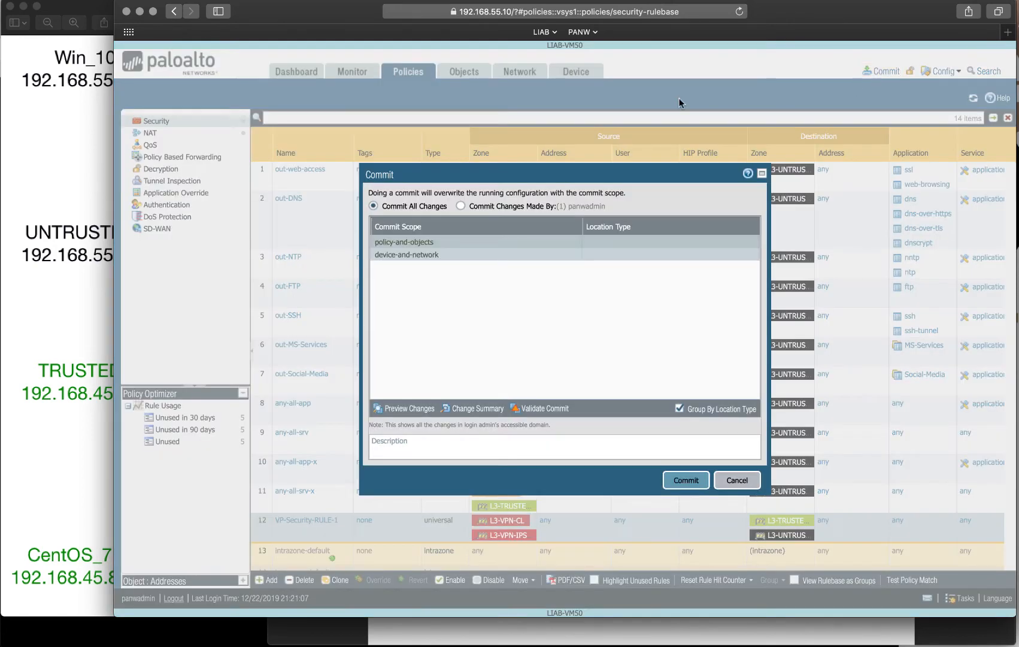
pyautogui.click(692, 487)
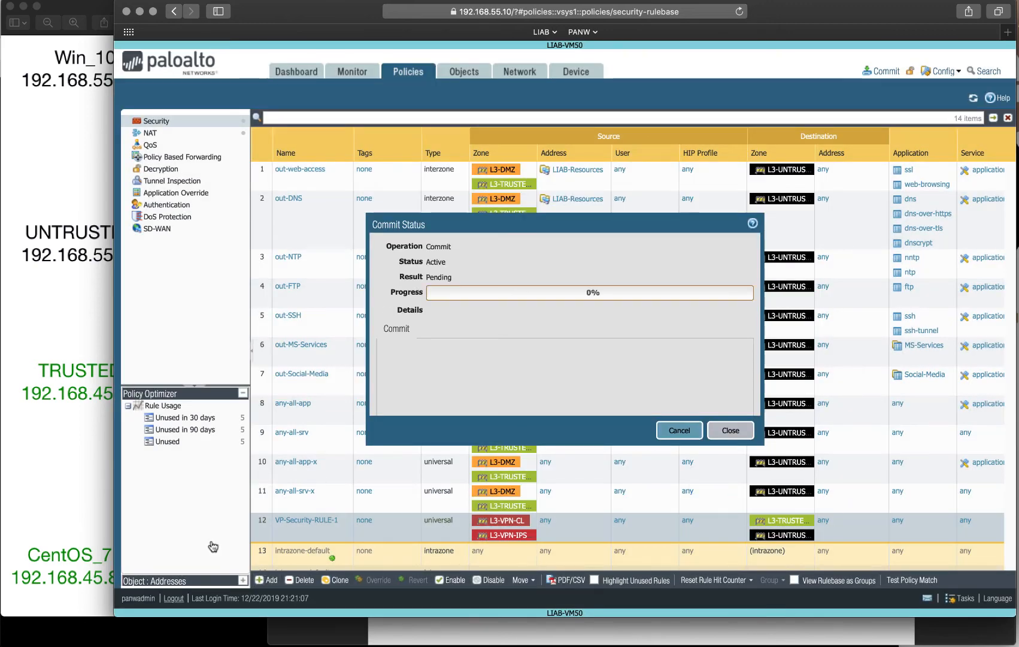
pyautogui.click(151, 635)
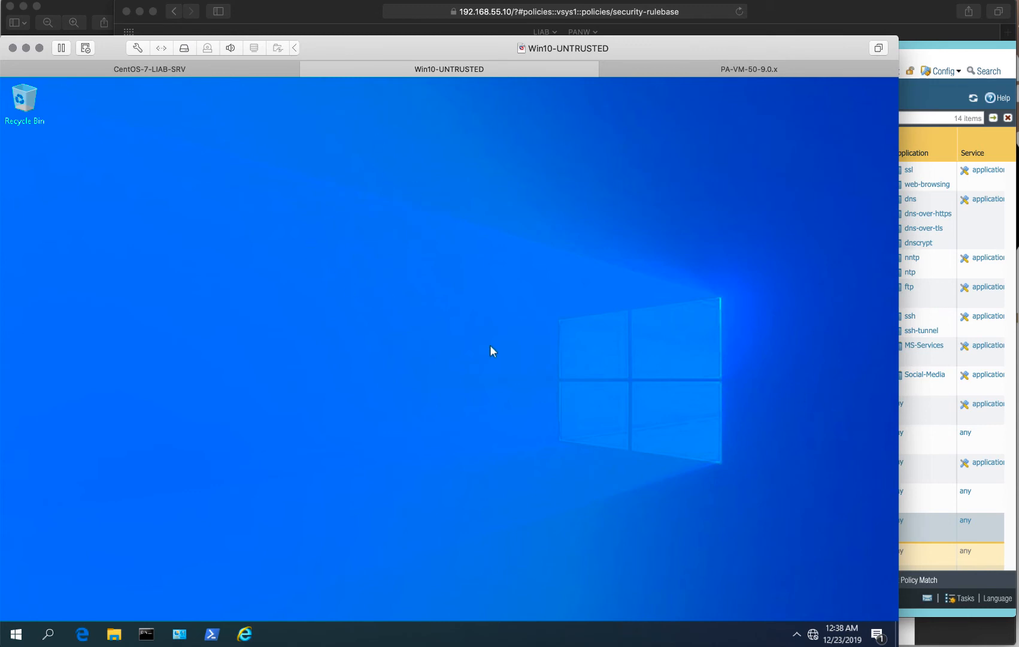
pyautogui.click(92, 7)
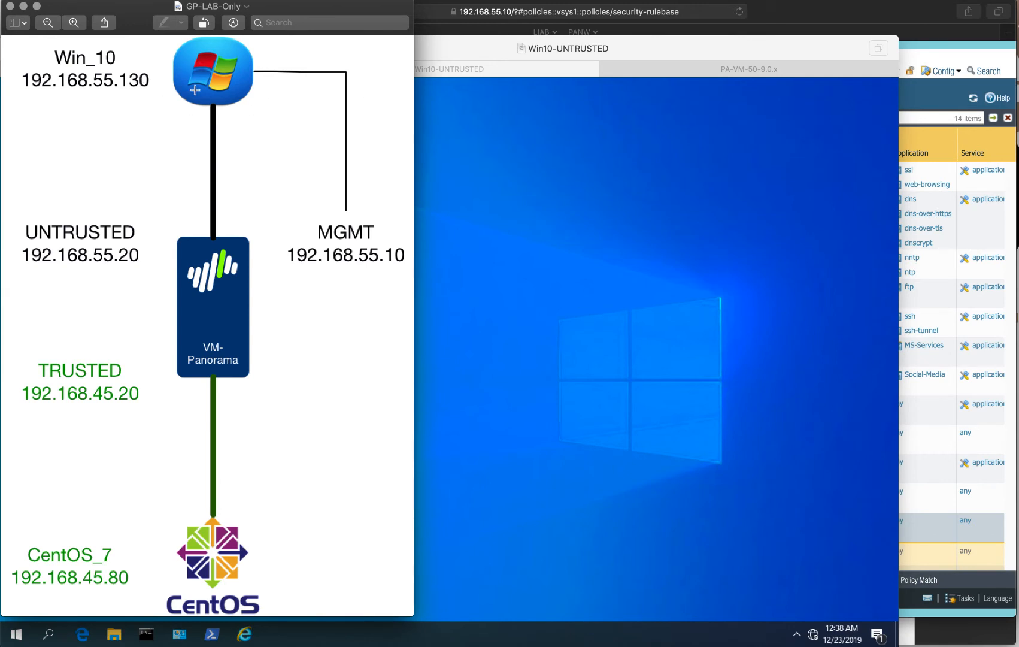
pyautogui.click(557, 303)
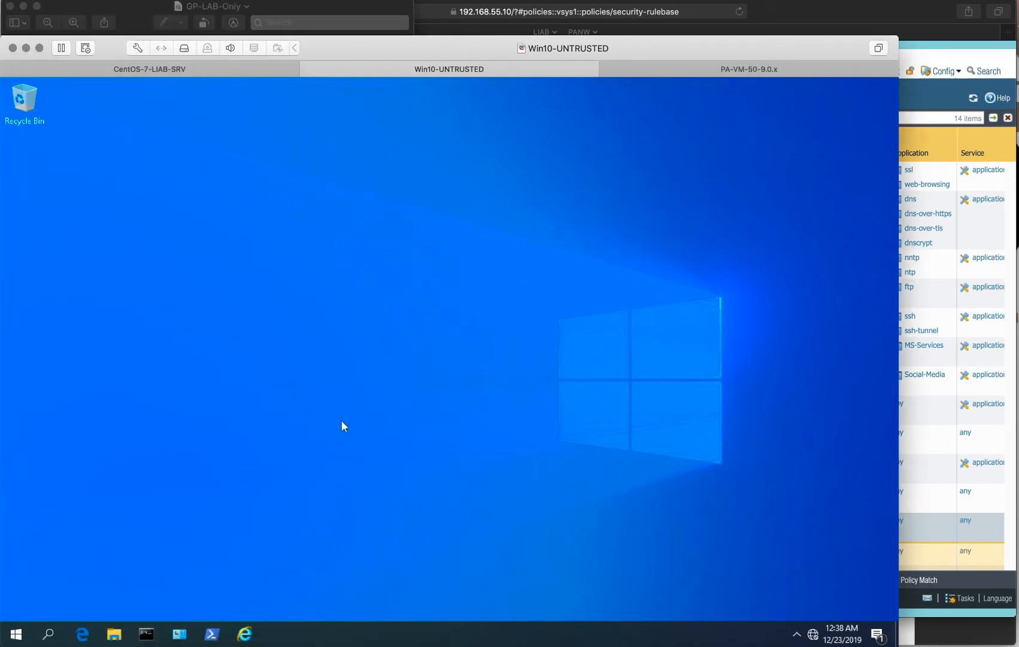
pyautogui.click(83, 635)
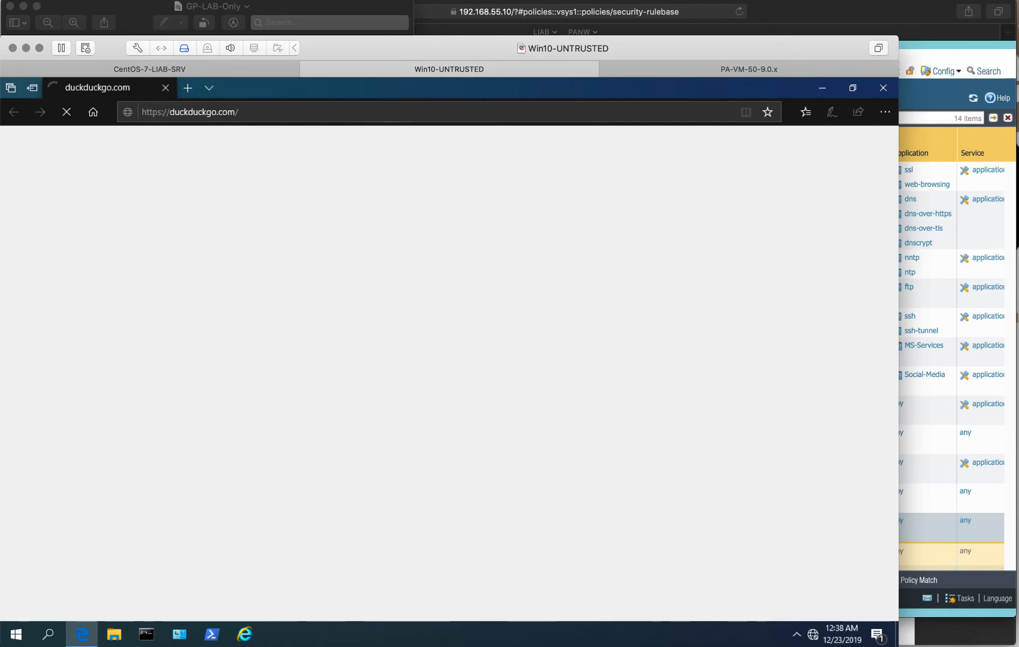
pyautogui.click(360, 109)
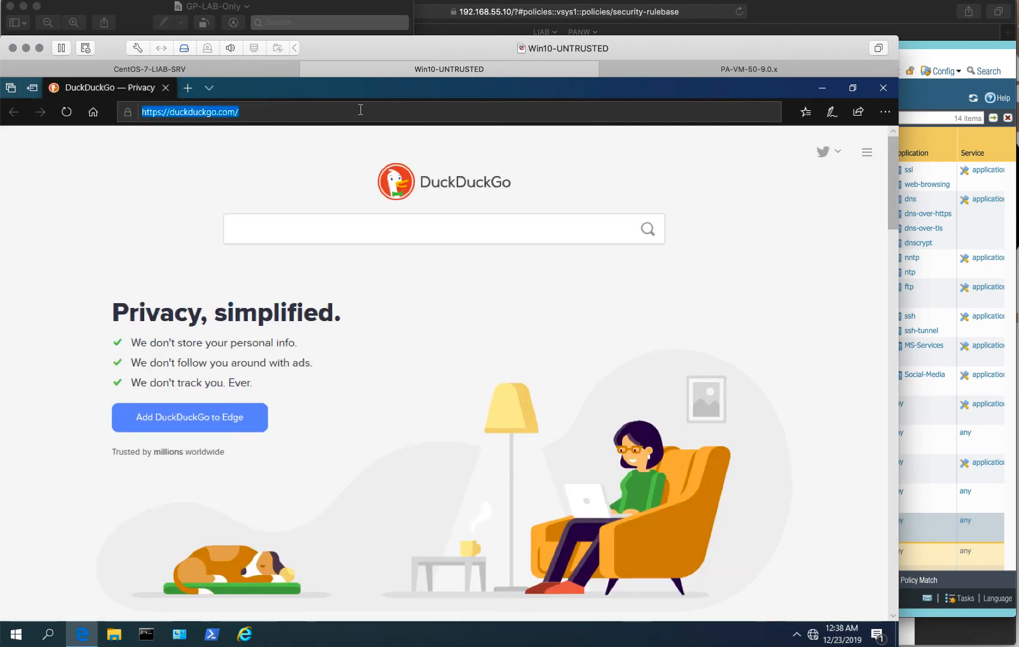
pyautogui.write('https')
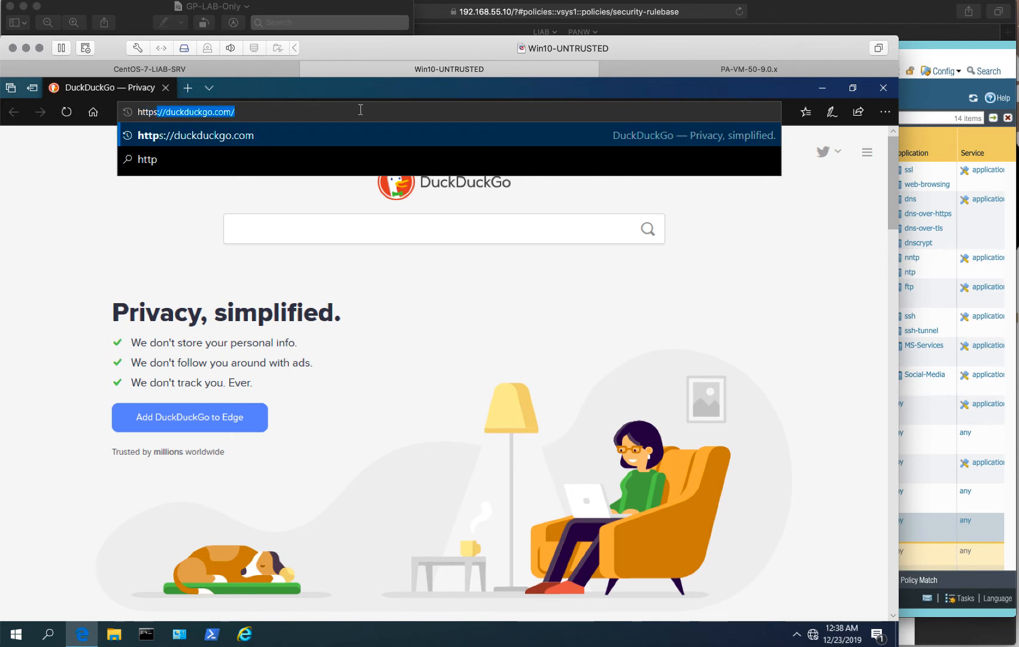
pyautogui.write('://')
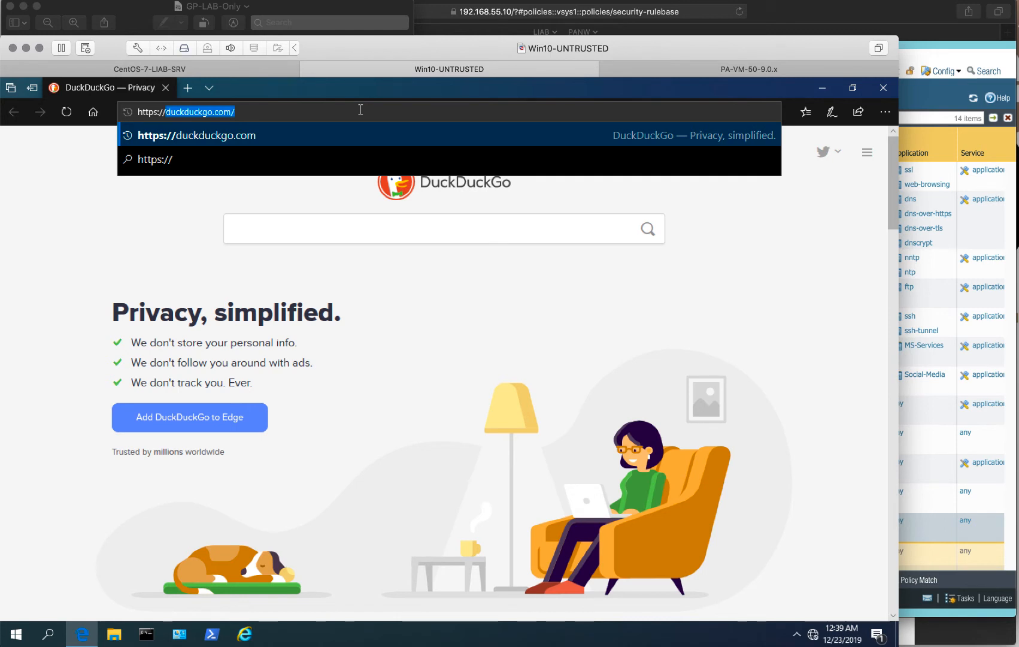
pyautogui.write('192.')
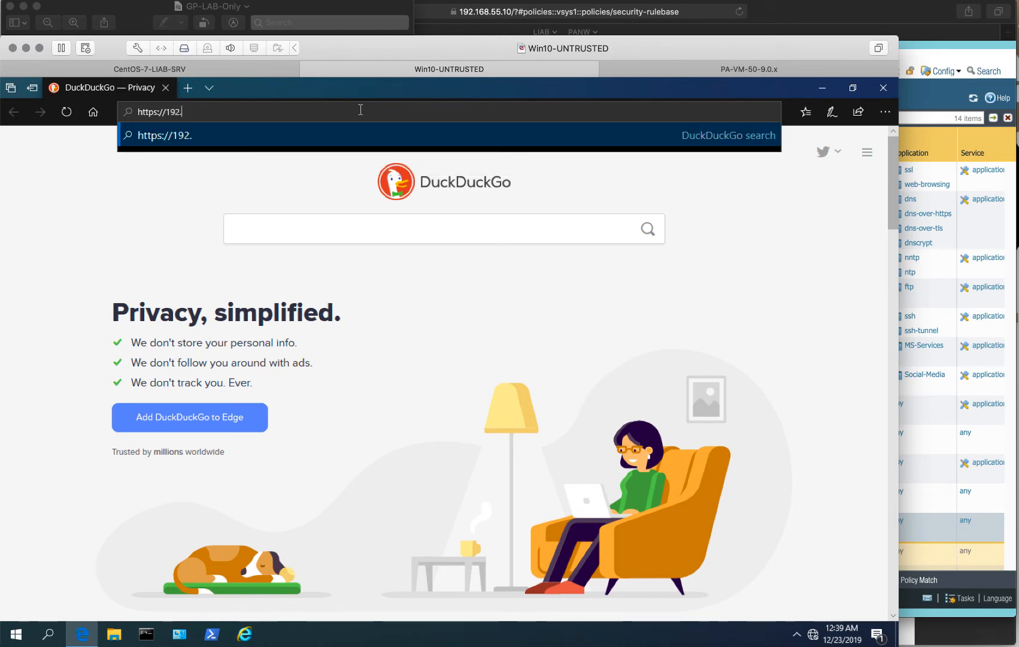
pyautogui.write('168.55.20')
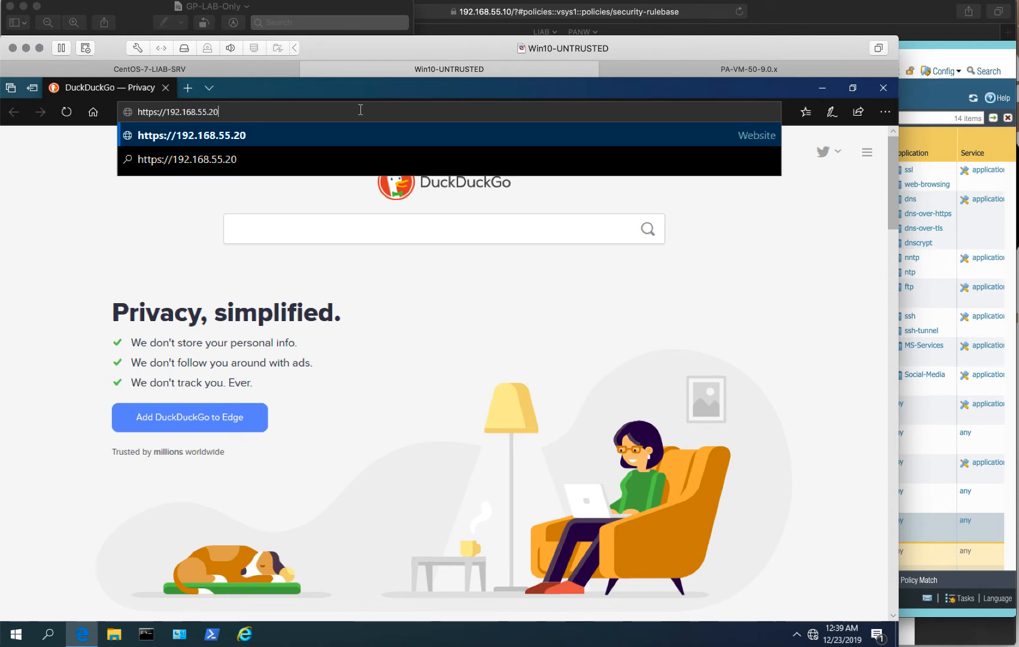
pyautogui.press('Return')
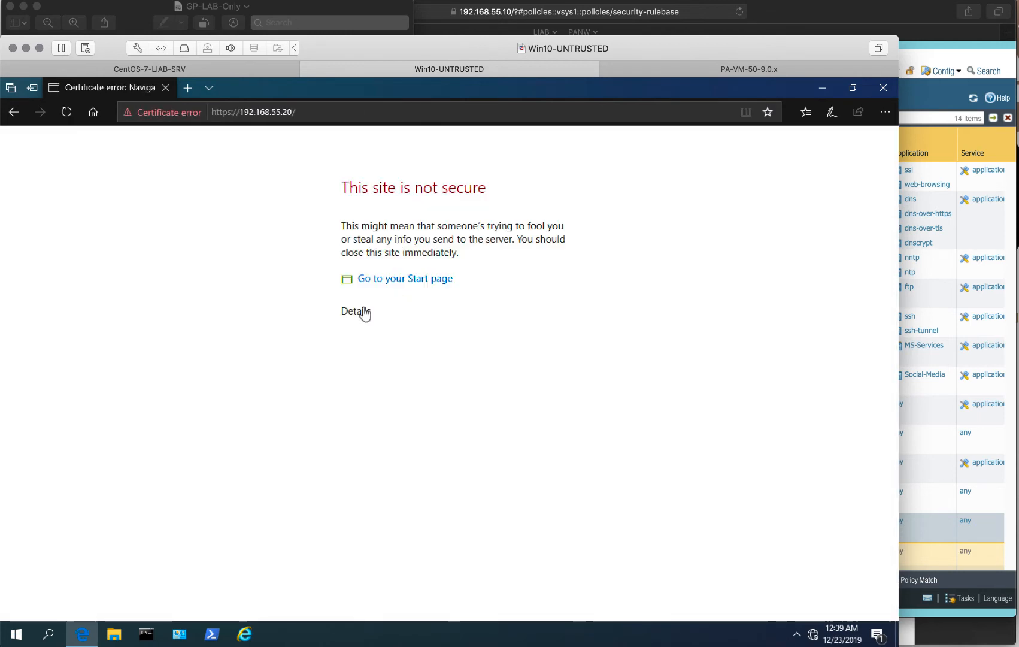
# Bypass the certificate warning and sign in to the portal with the VPN user's username and password.
pyautogui.click(364, 312)
pyautogui.click(385, 397)
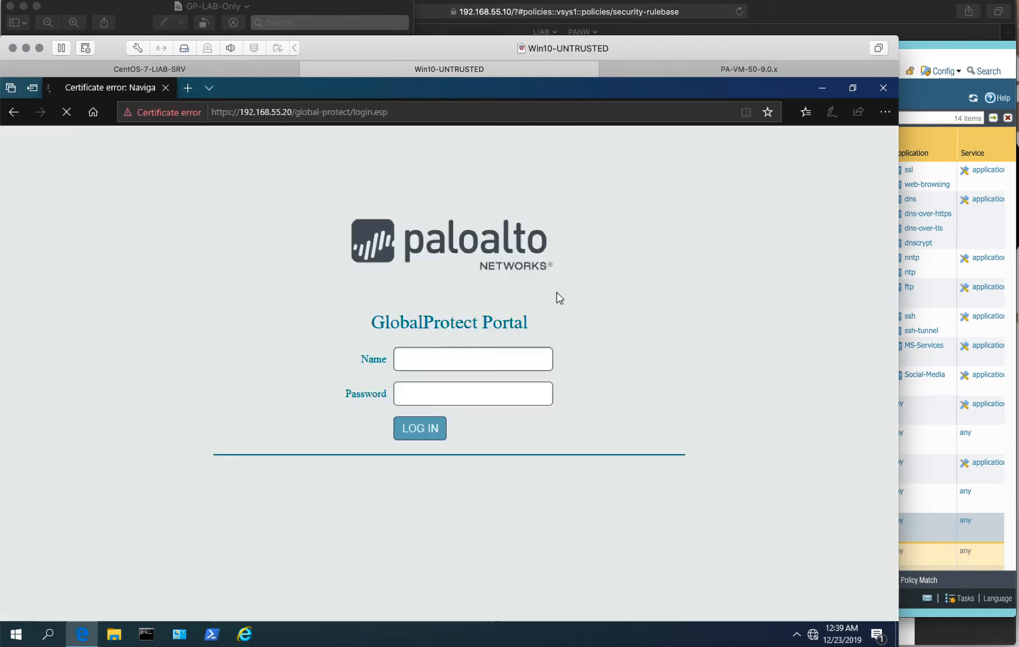
pyautogui.write('gp')
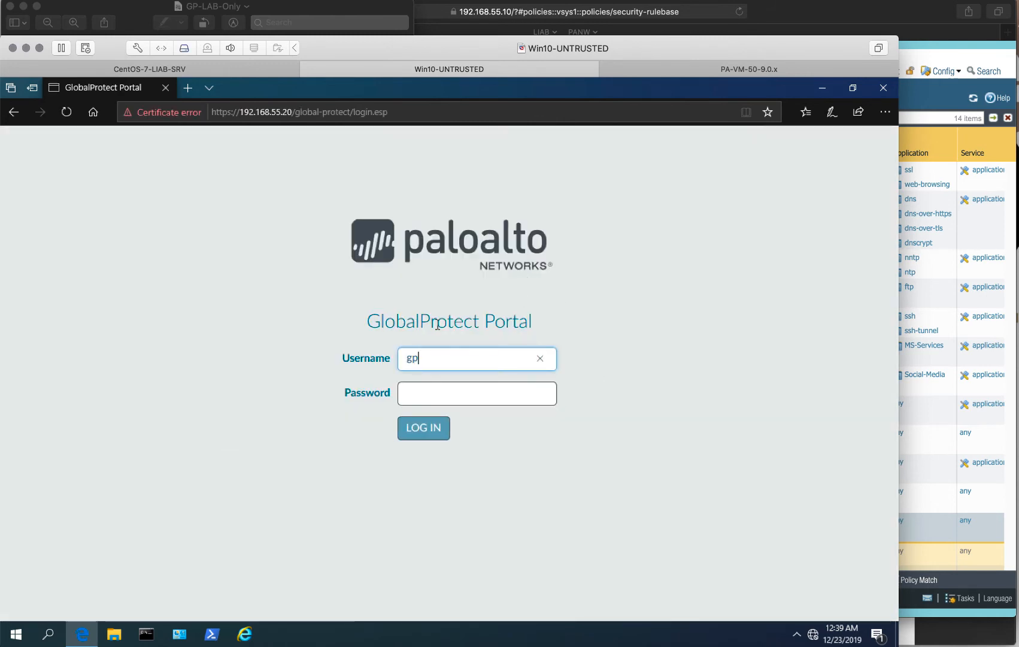
pyautogui.write('user1')
pyautogui.press('Tab')
pyautogui.write('pass')
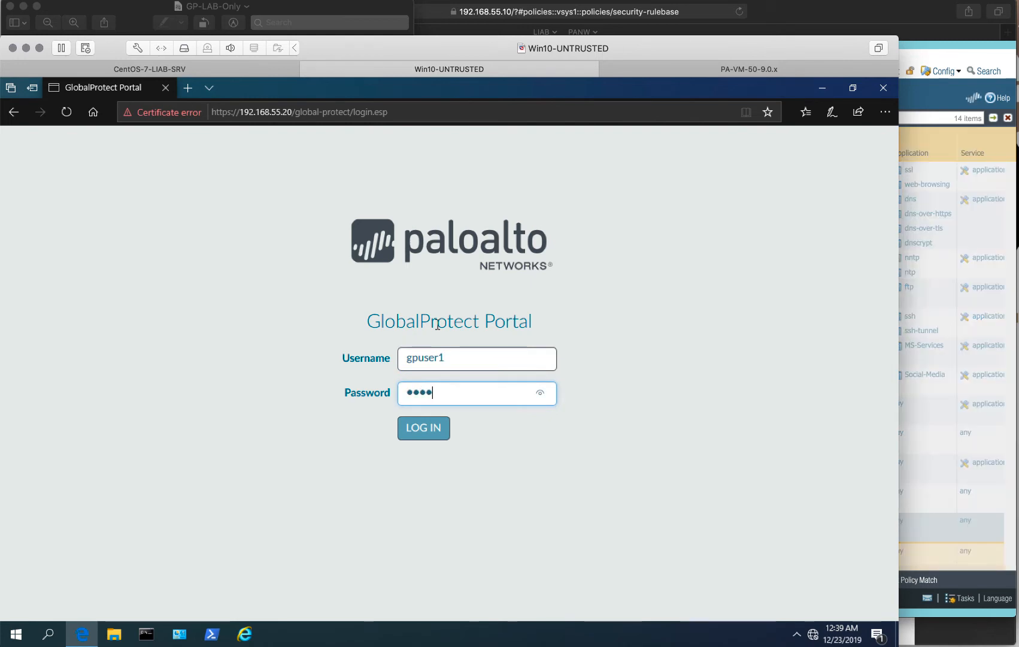
pyautogui.write('word123')
pyautogui.press('Return')
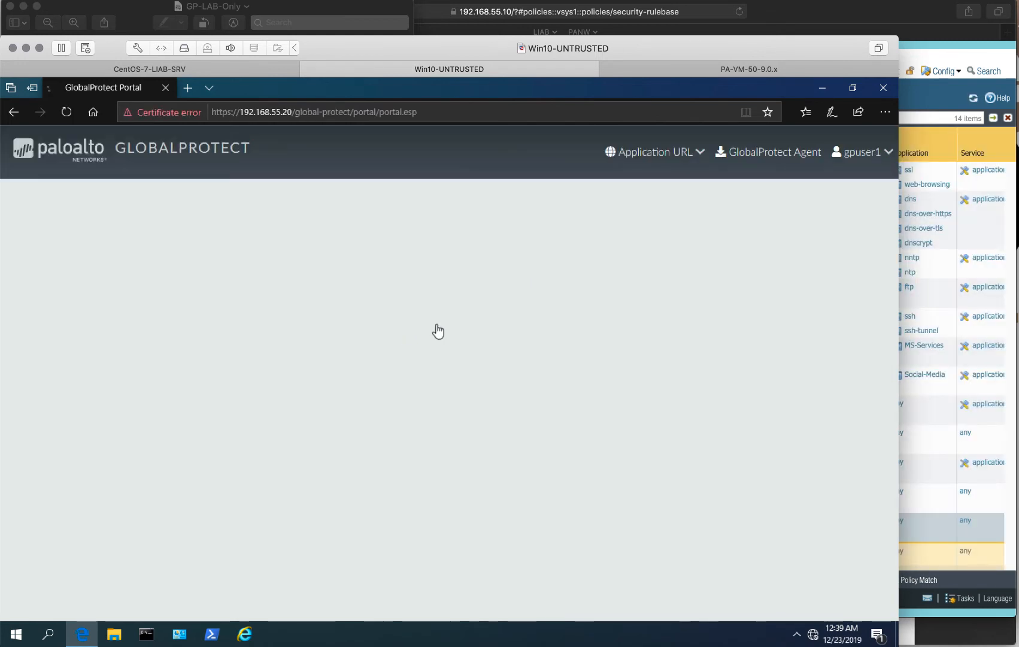
# Download the Windows 64-bit GlobalProtect agent past the certificate warning and run GlobalProtect64.msi.
pyautogui.click(753, 155)
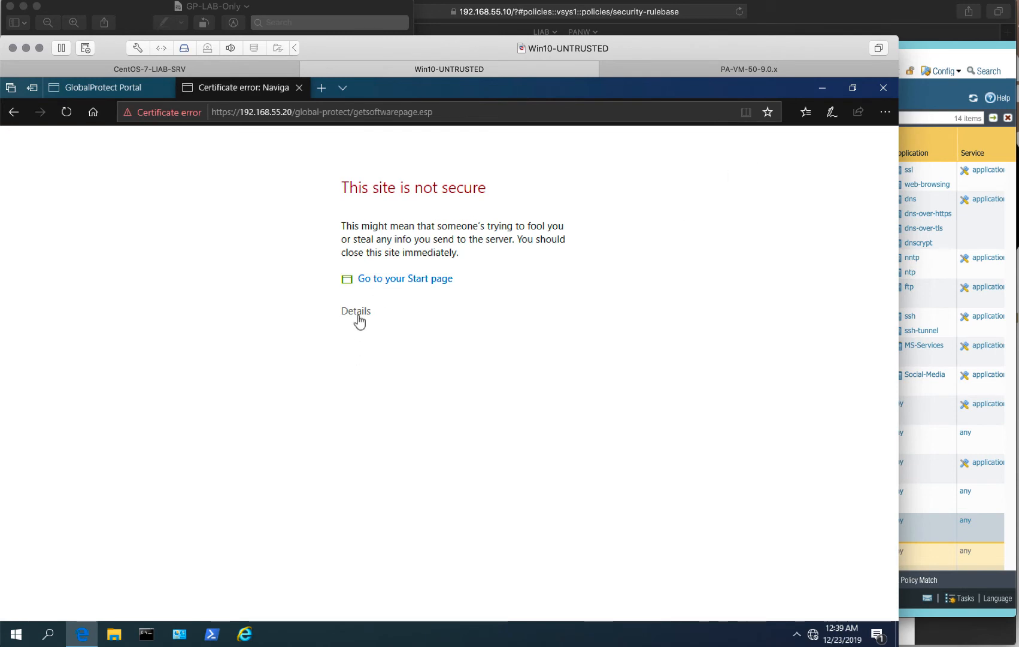
pyautogui.click(358, 311)
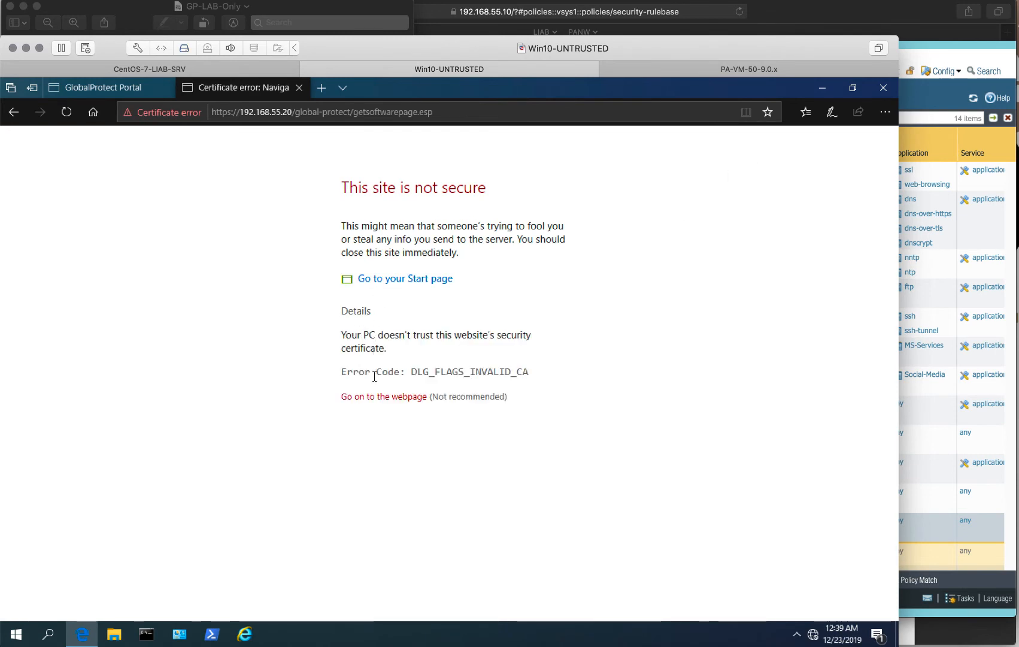
pyautogui.click(375, 401)
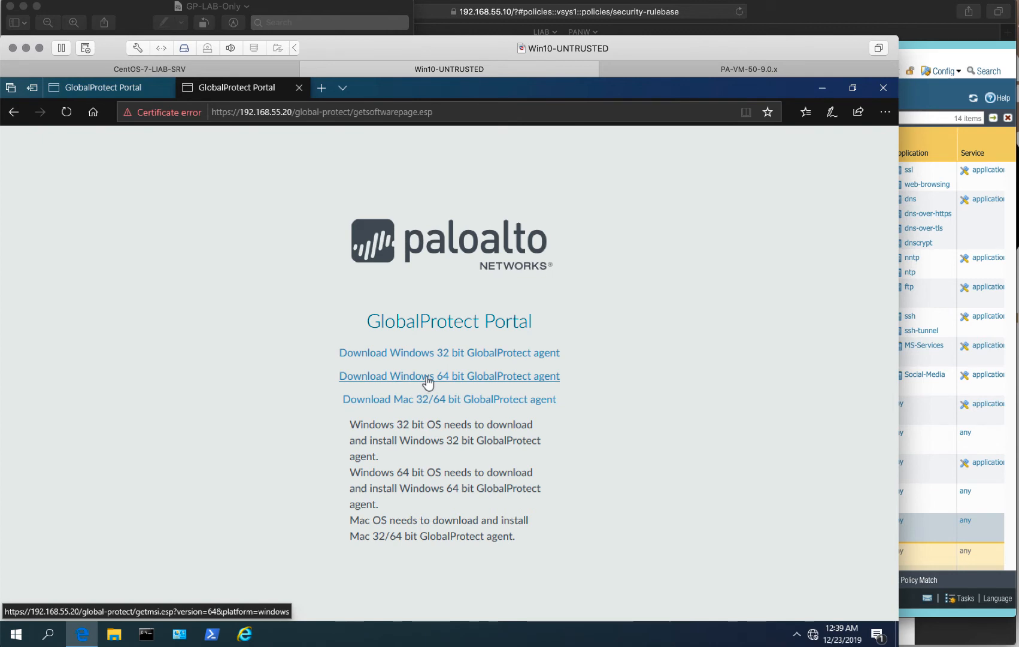
pyautogui.click(425, 377)
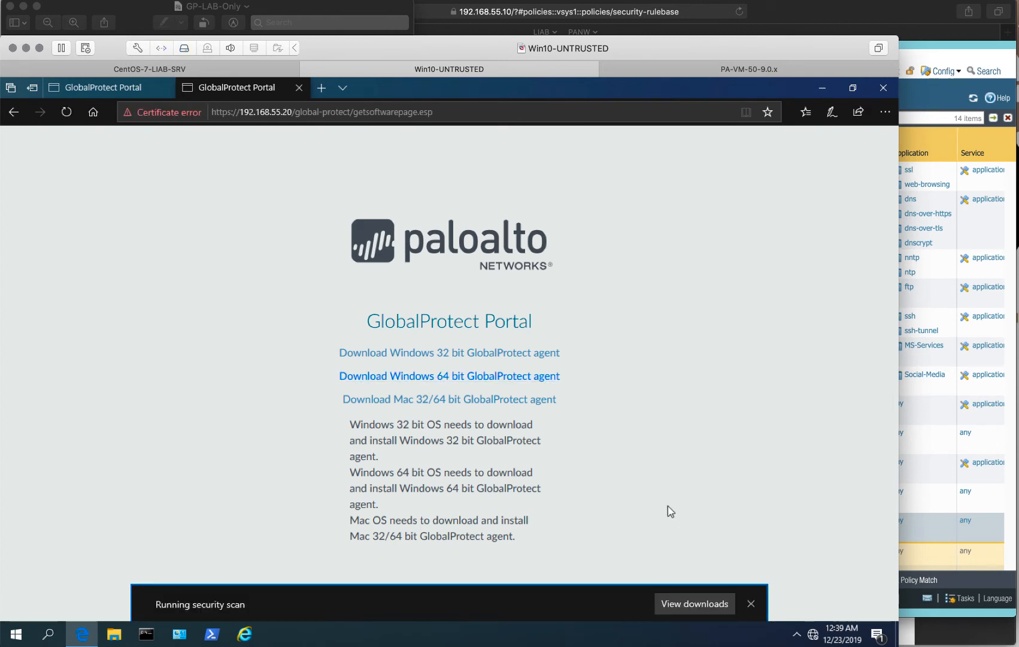
pyautogui.click(680, 603)
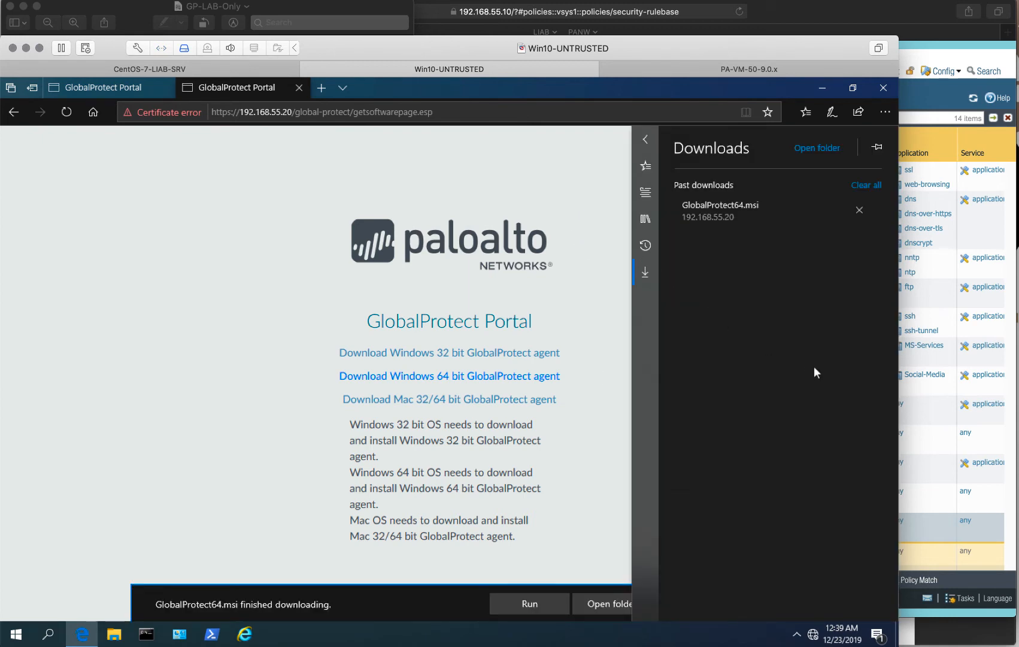
pyautogui.click(695, 208)
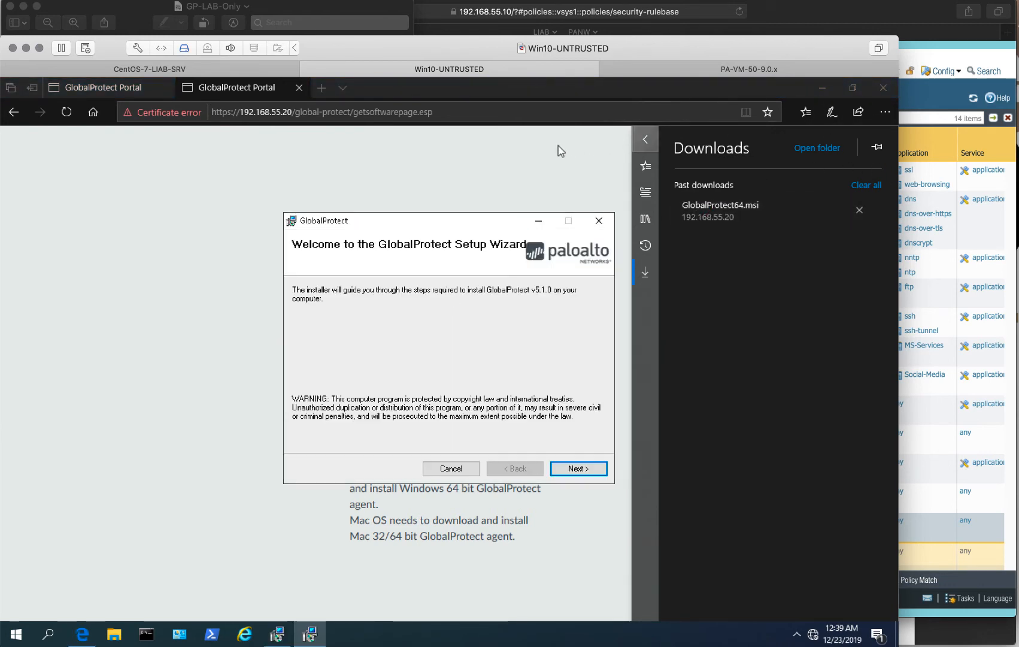
# Close the Downloads panel and exit the duplicate GlobalProtect installer window.
pyautogui.click(649, 137)
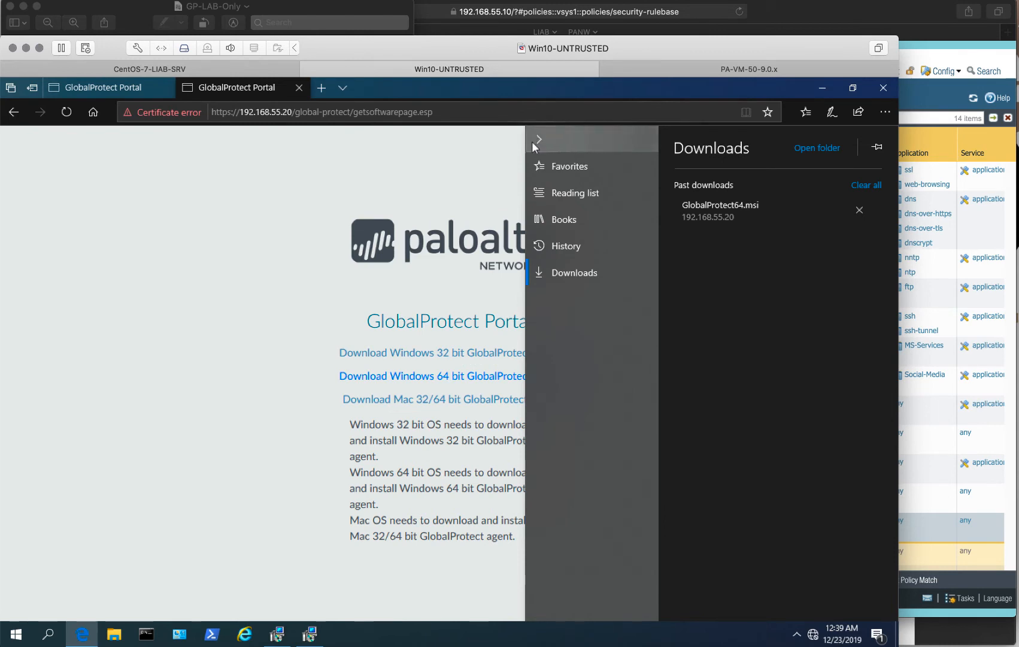
pyautogui.click(538, 141)
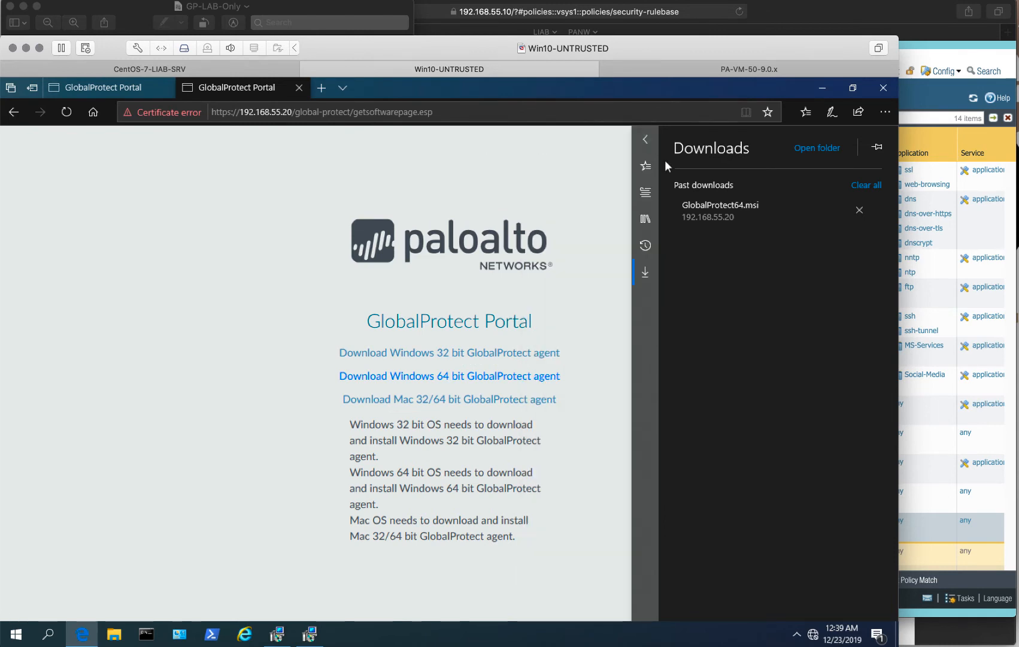
pyautogui.click(502, 159)
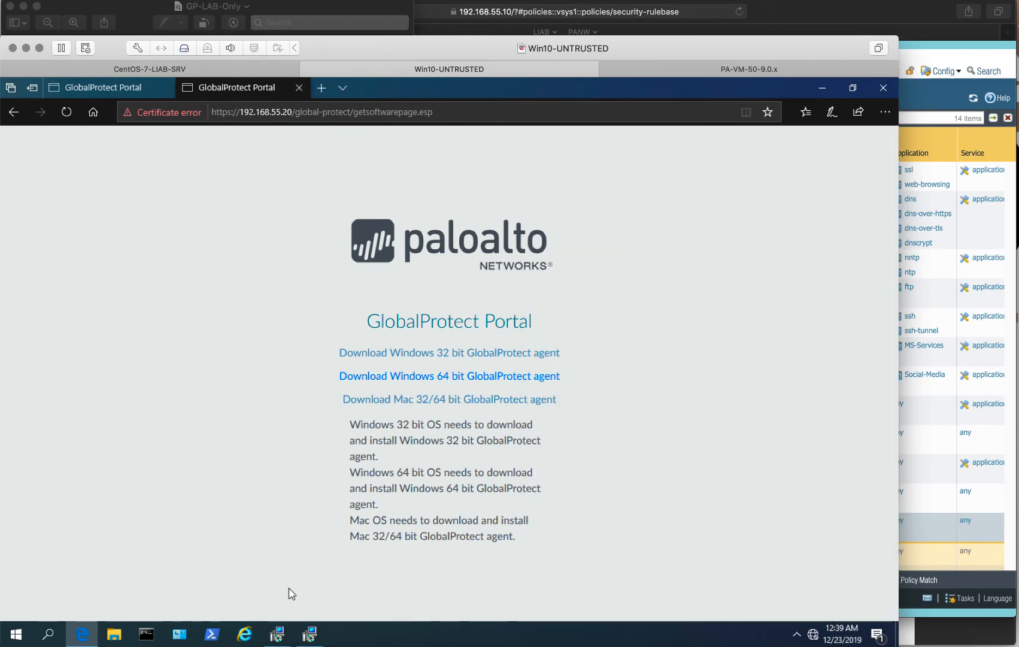
pyautogui.click(306, 639)
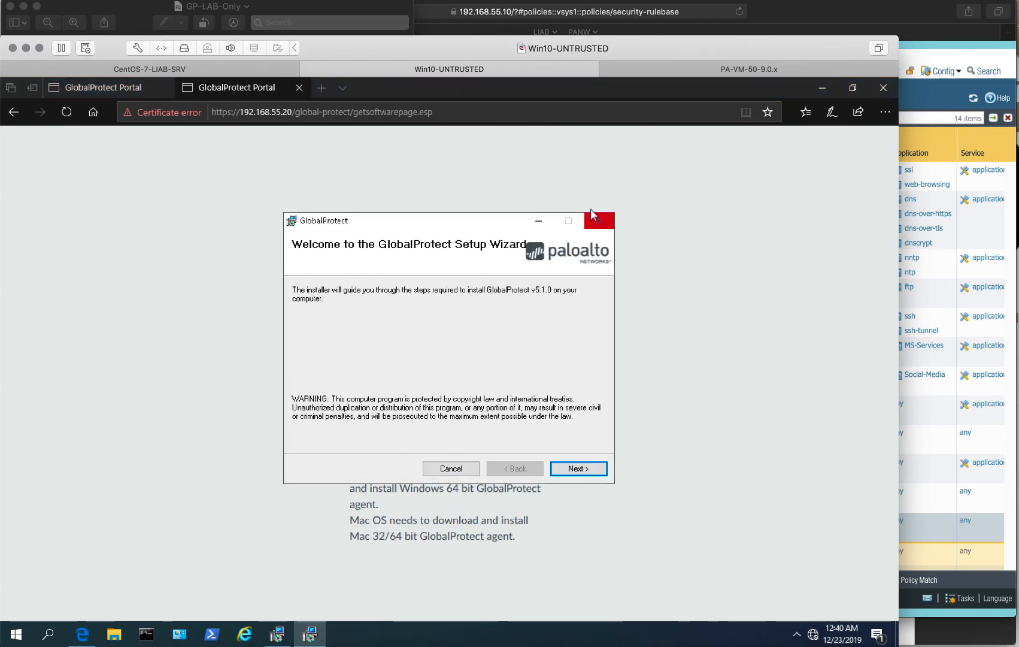
pyautogui.click(605, 221)
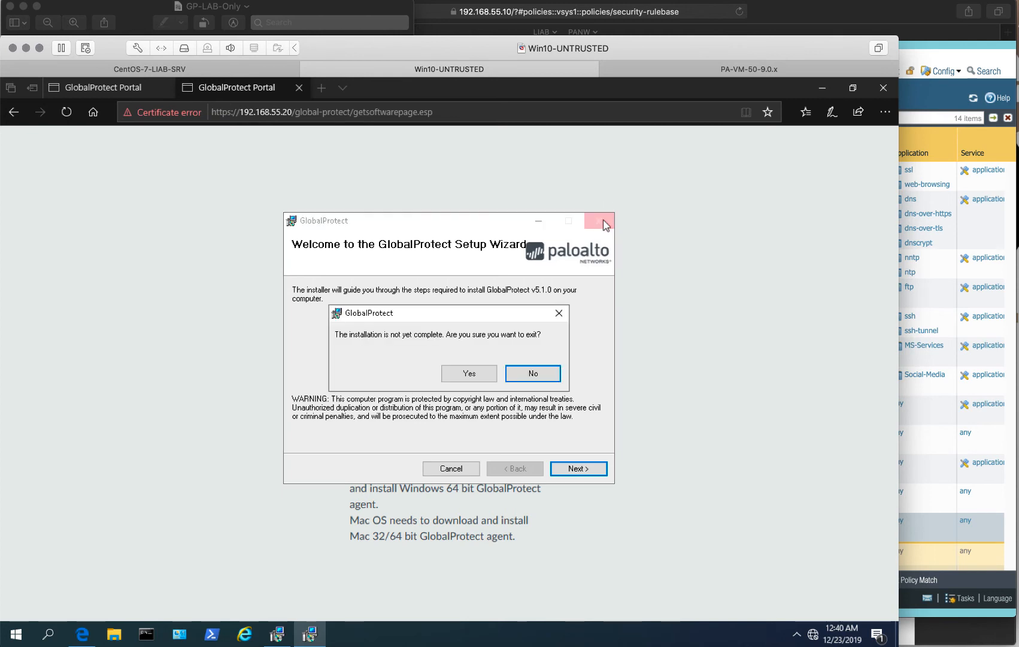
pyautogui.click(454, 381)
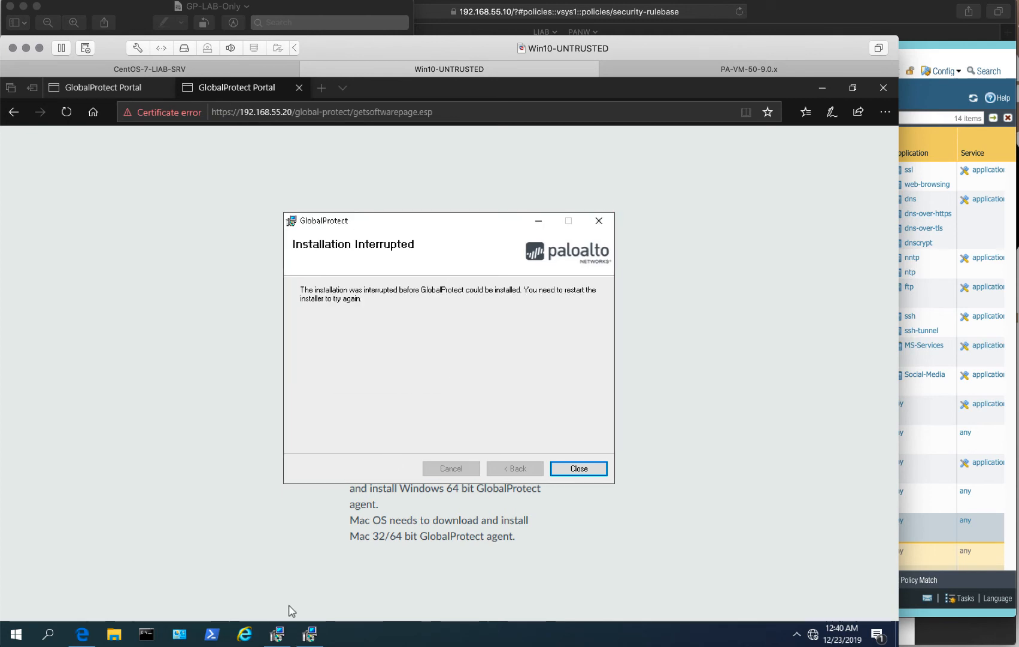
pyautogui.click(596, 474)
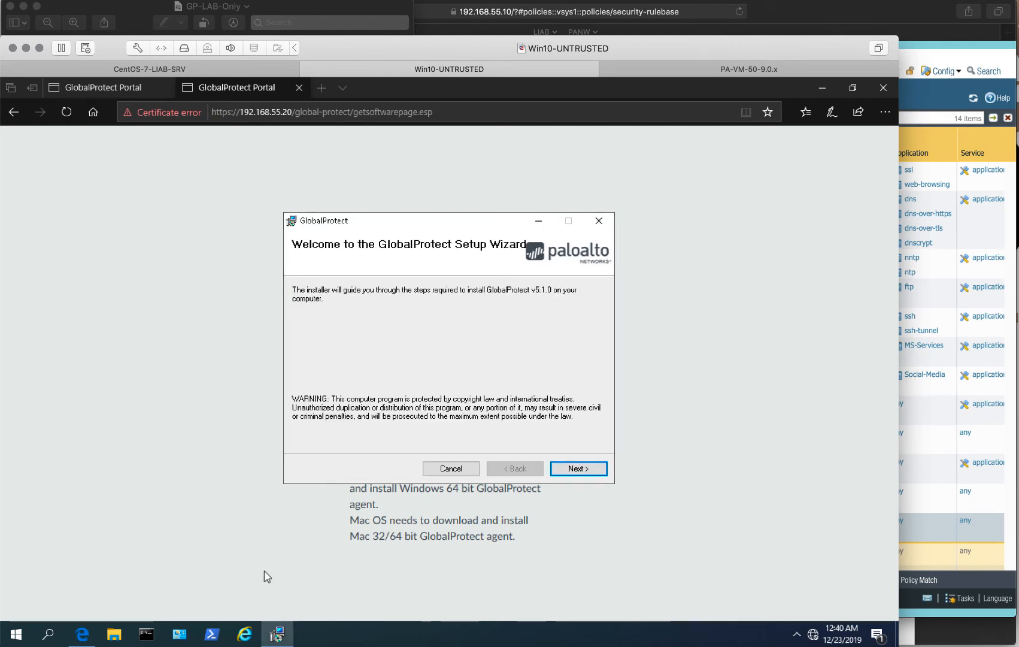
# Install GlobalProtect with the default folder, allowing the installer's changes, then close the wizard.
pyautogui.click(581, 472)
pyautogui.click(580, 472)
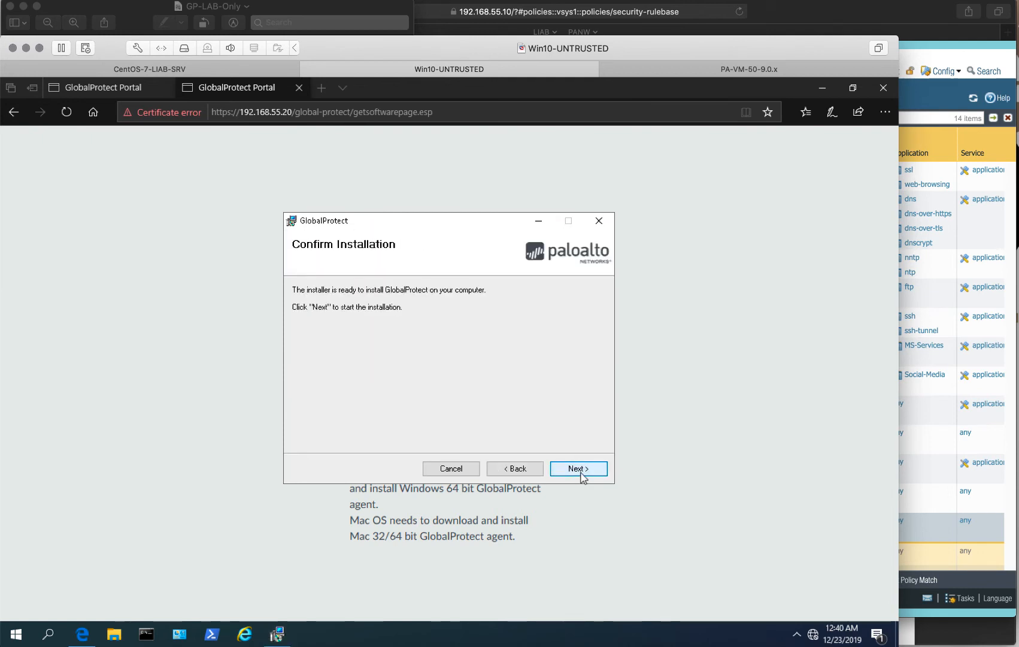
pyautogui.click(579, 470)
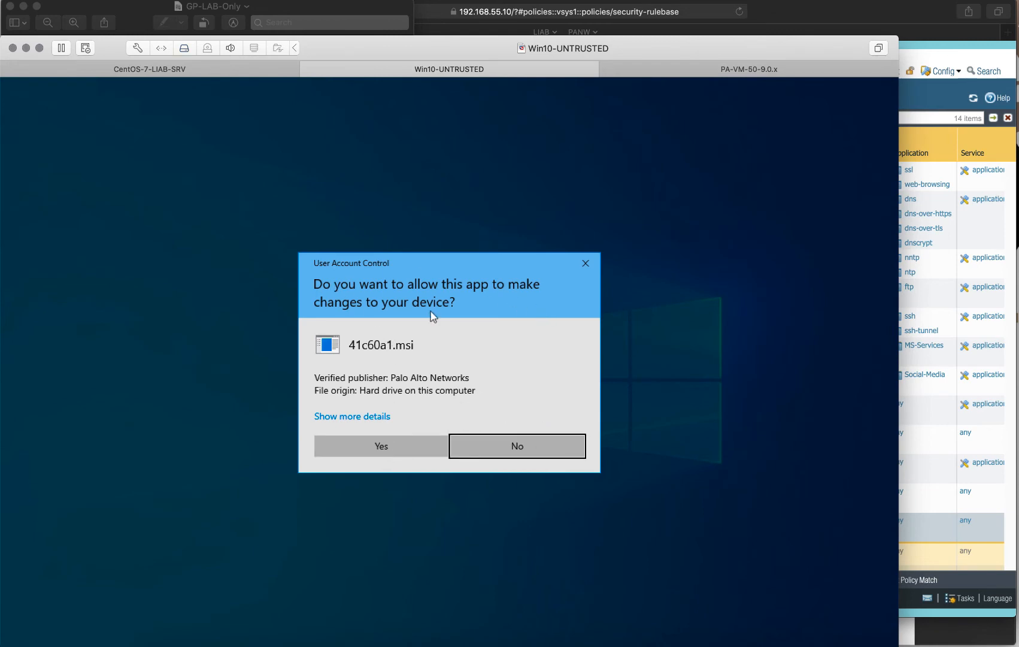
pyautogui.click(356, 443)
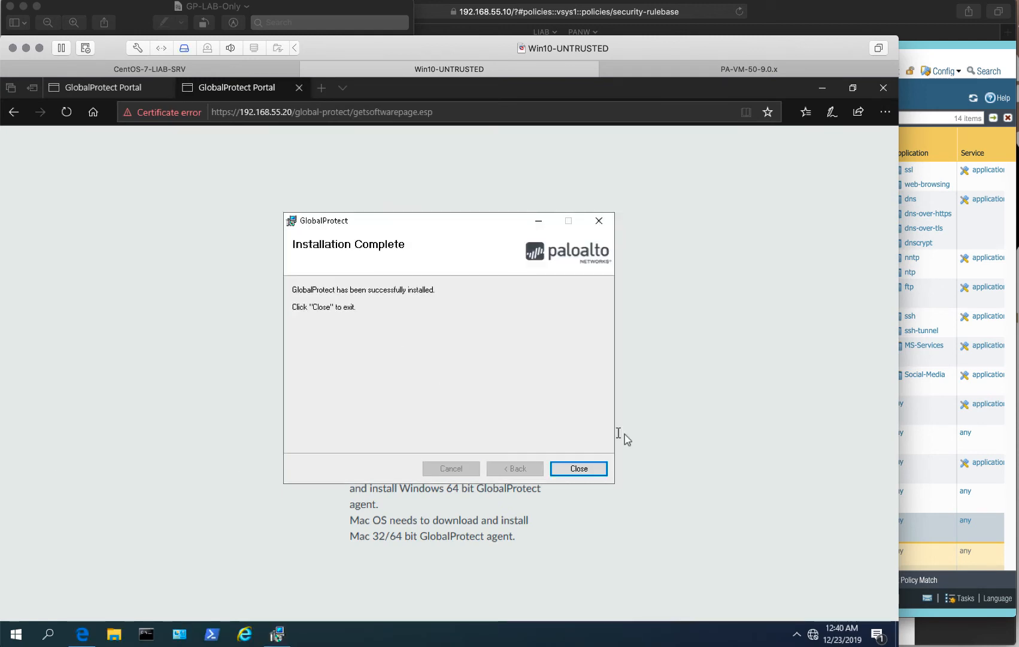
pyautogui.click(582, 469)
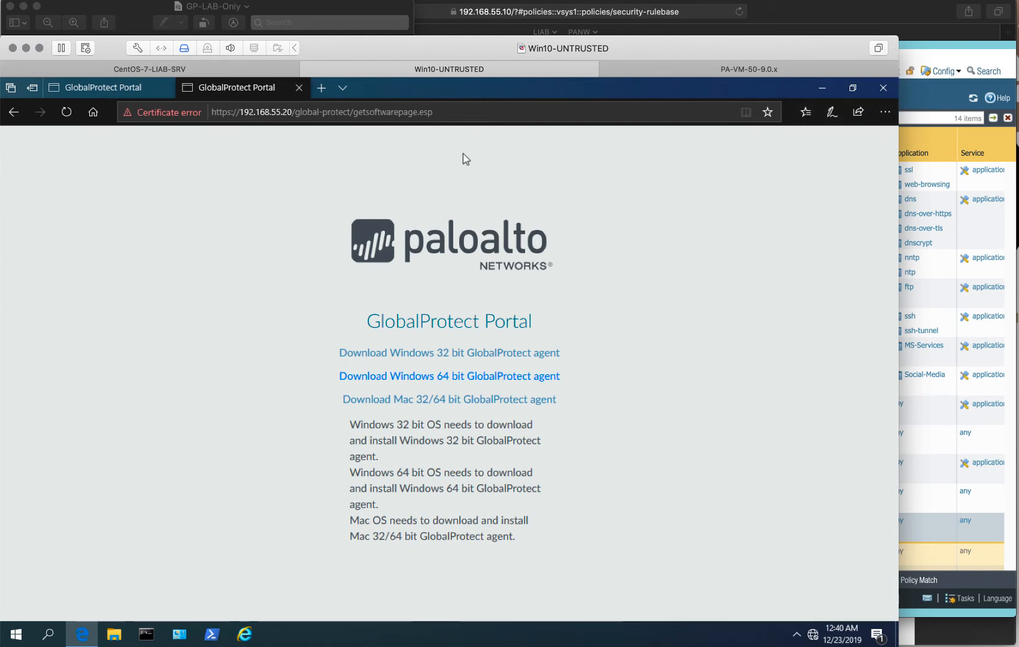
# Close the extra portal tab, log out of the GlobalProtect portal, and close Edge.
pyautogui.click(296, 88)
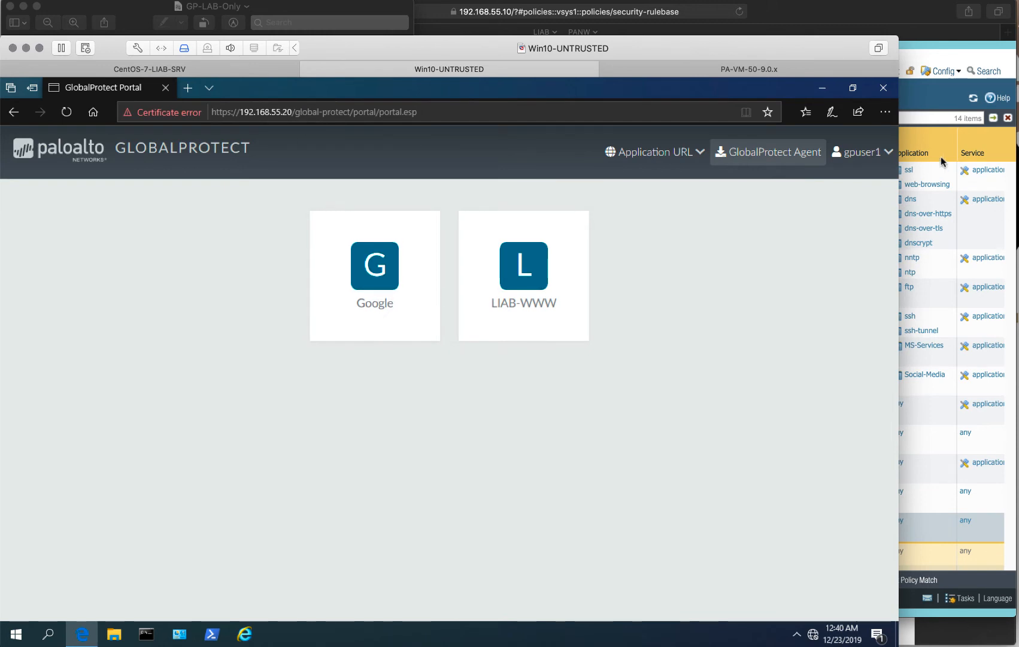
pyautogui.click(858, 156)
pyautogui.click(843, 182)
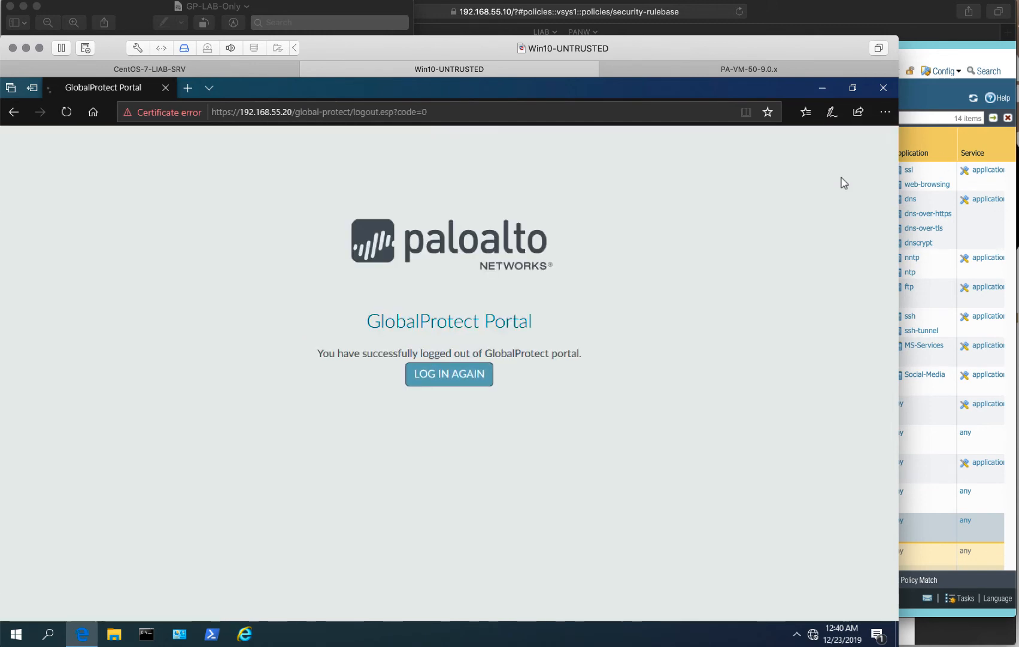
pyautogui.click(884, 89)
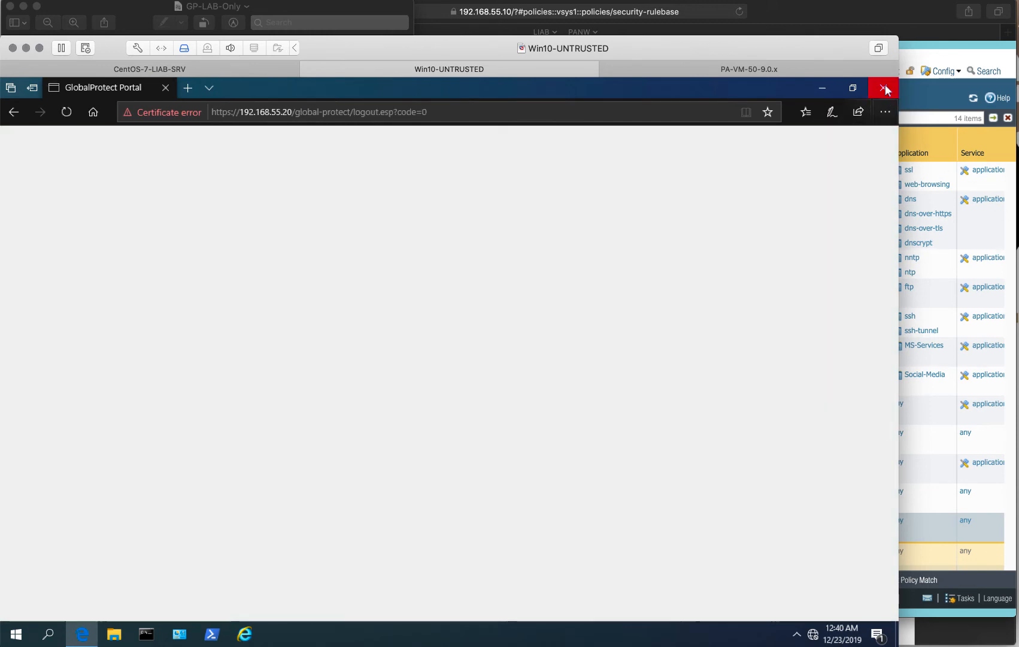
# Launch the GlobalProtect agent and connect to portal 192.168.55.20.
pyautogui.click(795, 633)
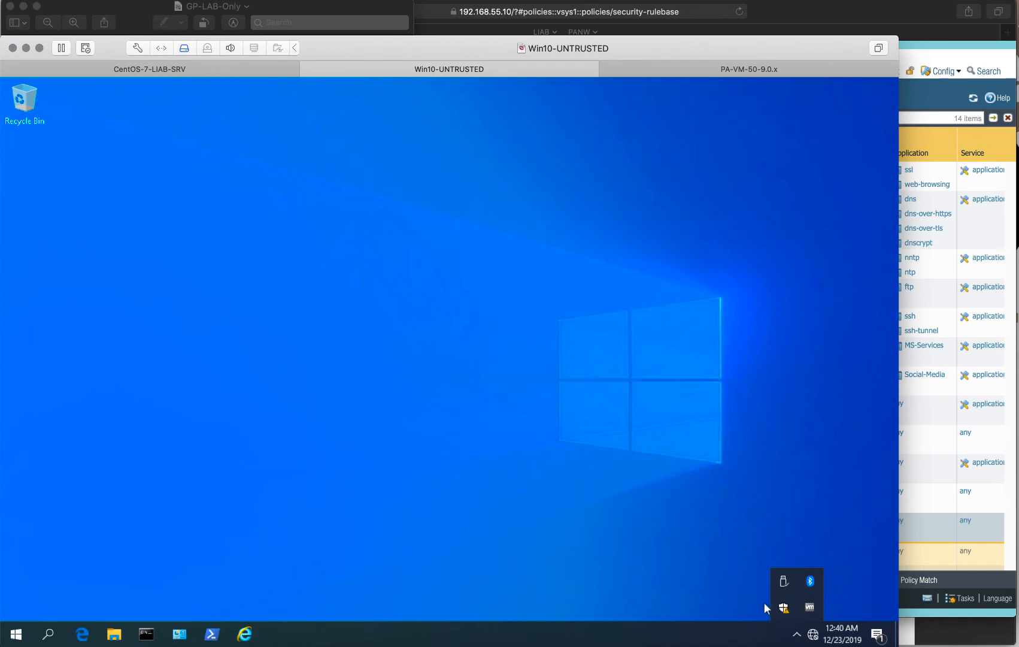
pyautogui.click(12, 637)
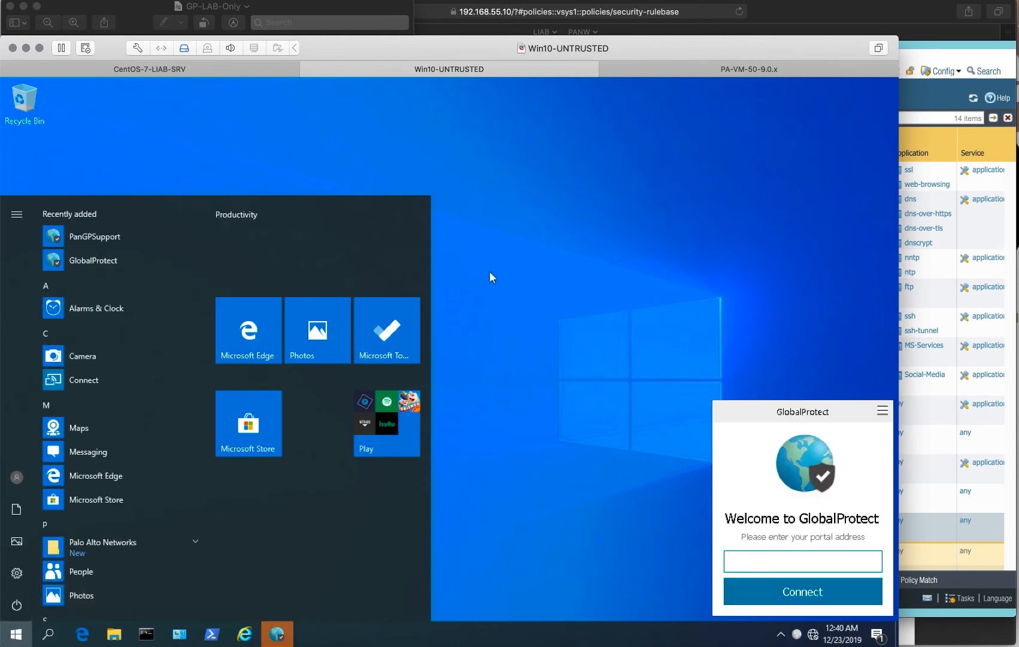
pyautogui.click(494, 267)
pyautogui.click(761, 556)
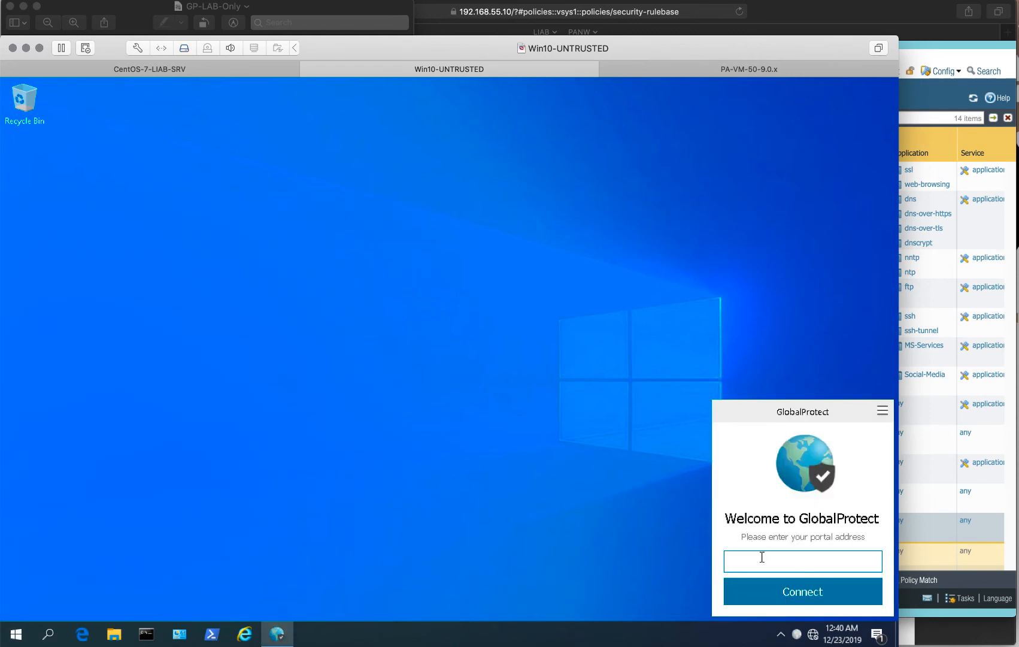
pyautogui.write('192.168.55.20')
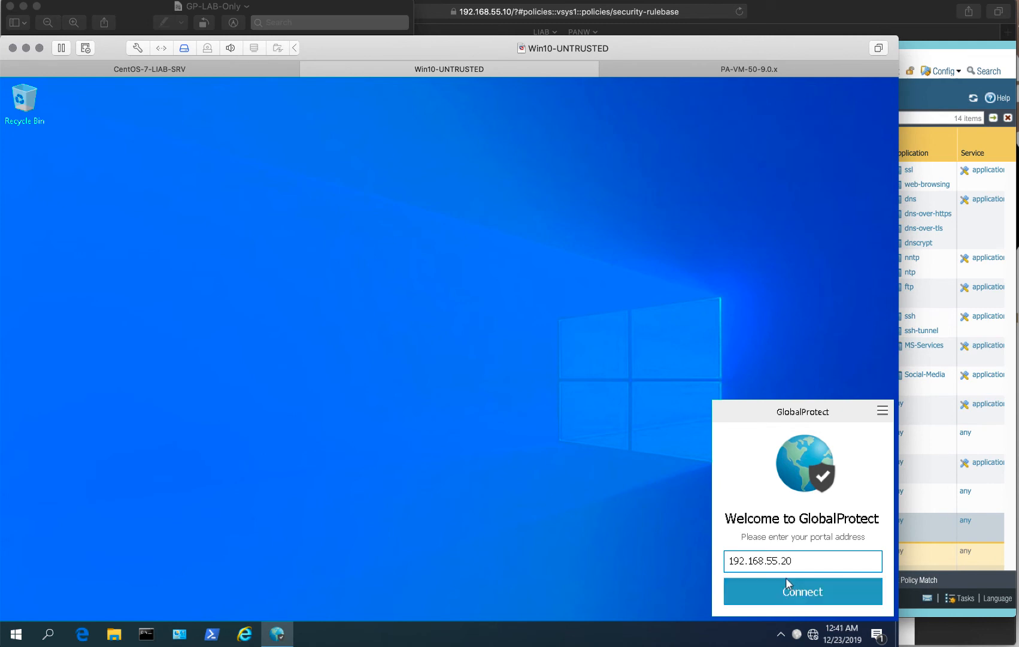
pyautogui.click(786, 595)
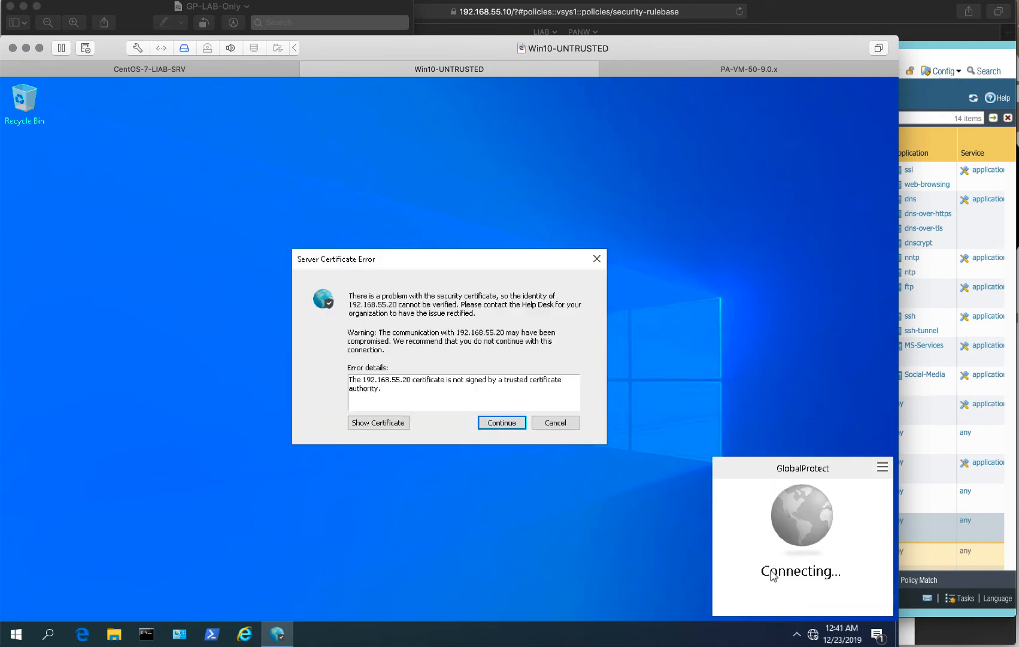
# Accept the untrusted certificate and sign in with the lab user's username and password.
pyautogui.click(497, 424)
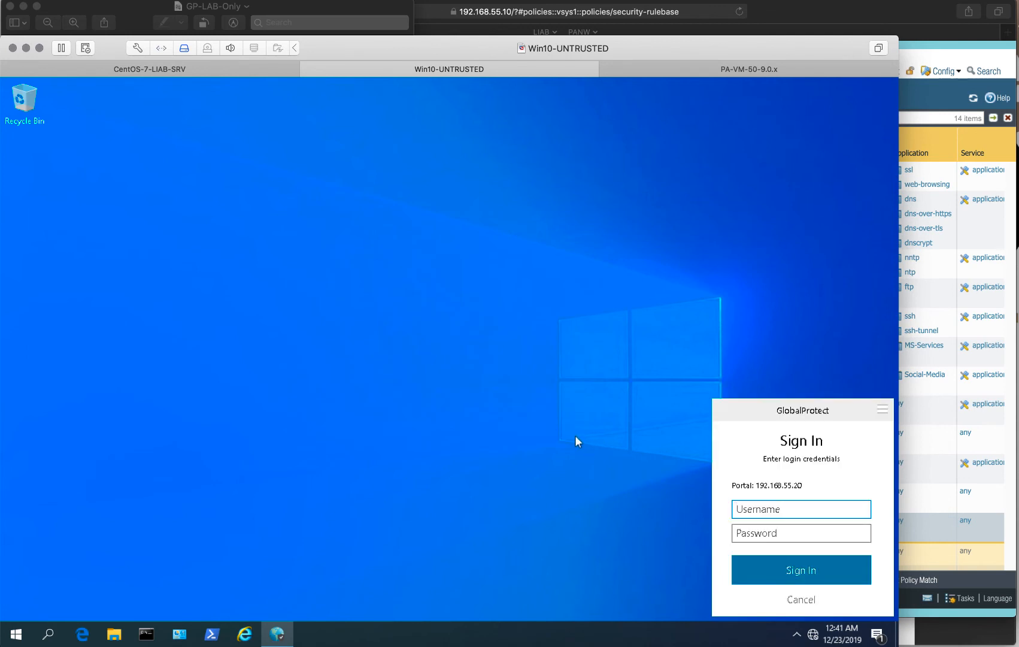
pyautogui.write('gpuser1')
pyautogui.press('Tab')
pyautogui.write('•••••••')
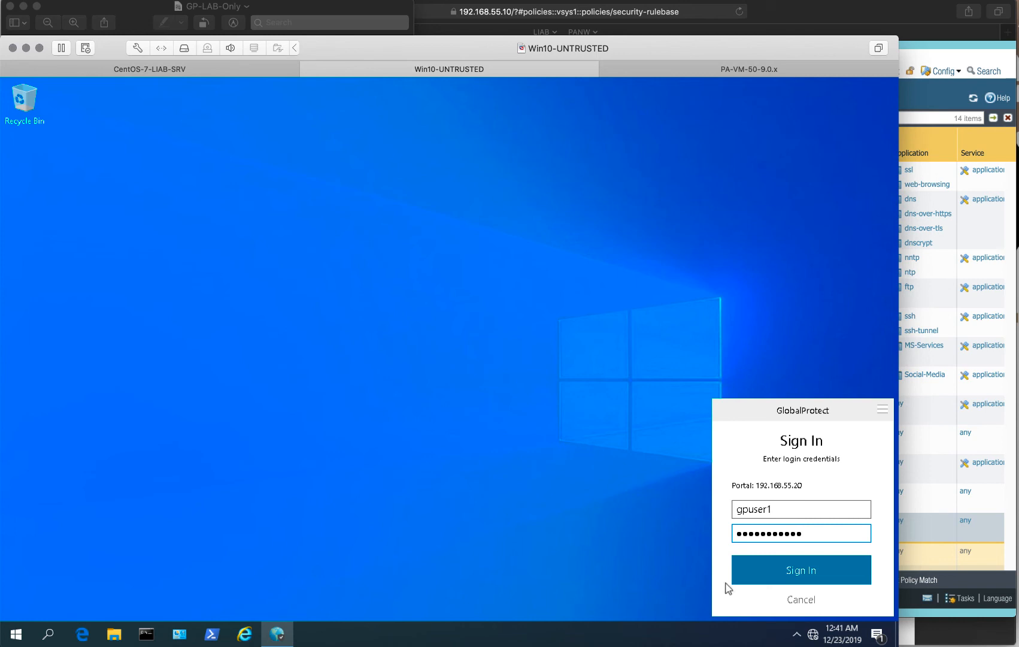
pyautogui.click(781, 578)
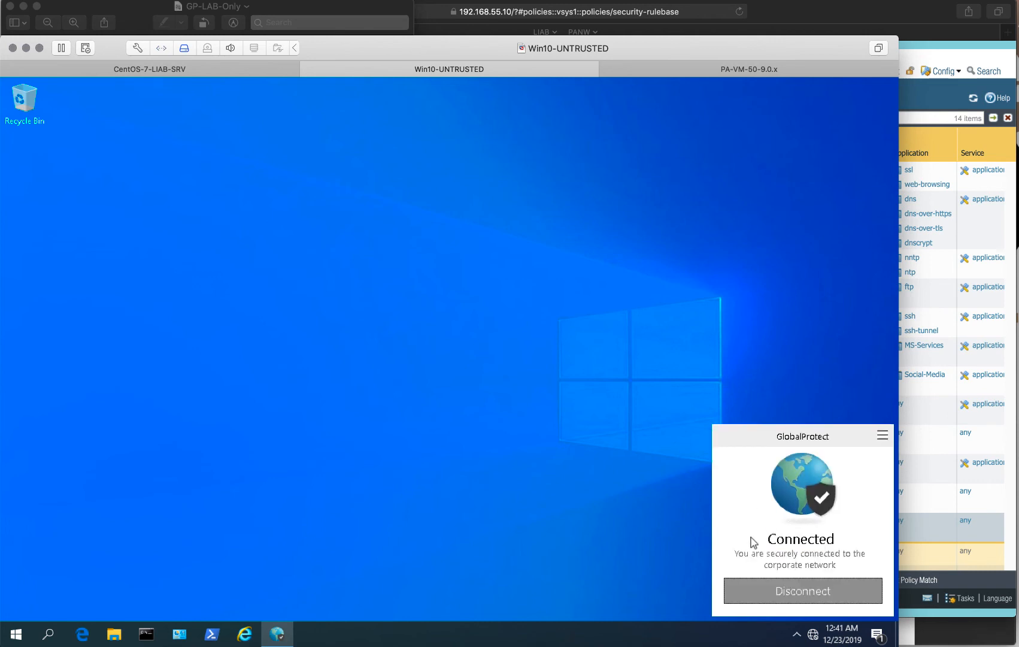
# View the tunnel's connection details: gateway 192.168.55.20-GW, IPSec, assigned IP 10.10.10.100.
pyautogui.click(883, 436)
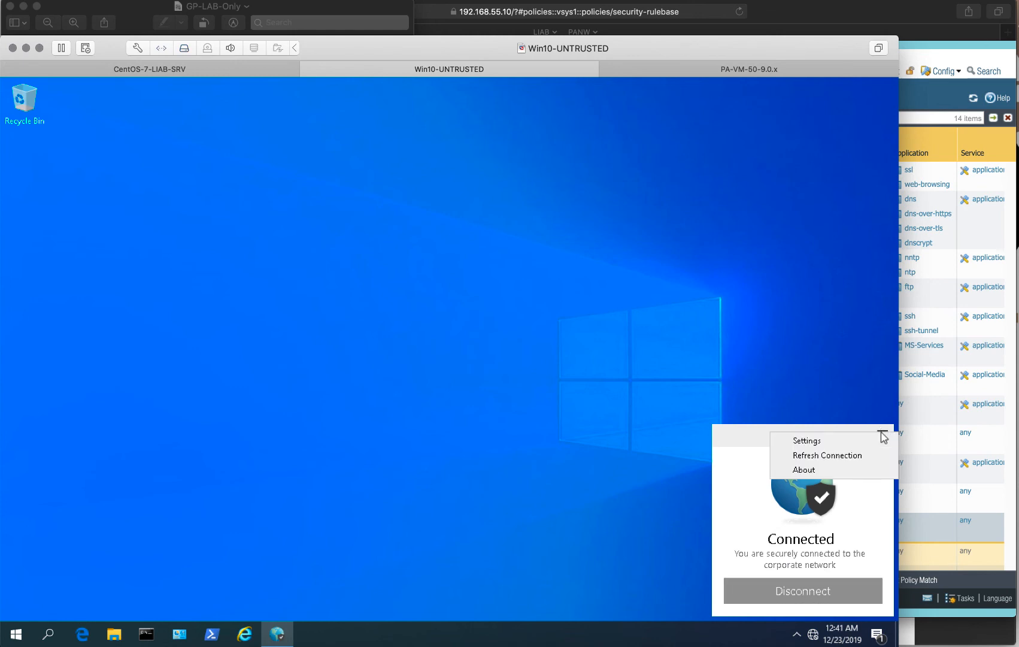
pyautogui.click(804, 440)
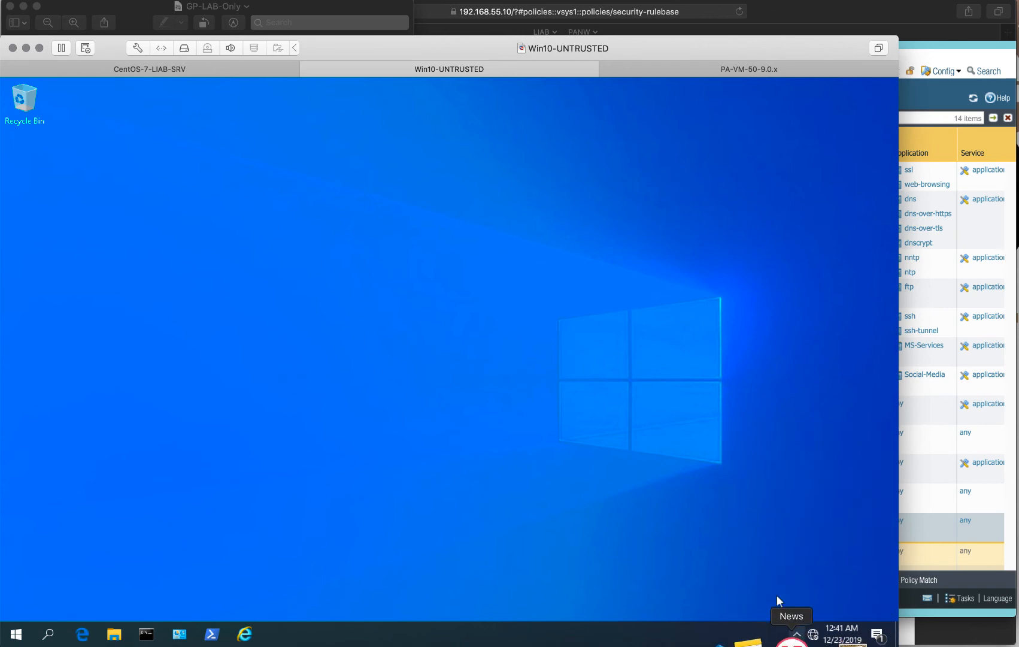
pyautogui.click(797, 634)
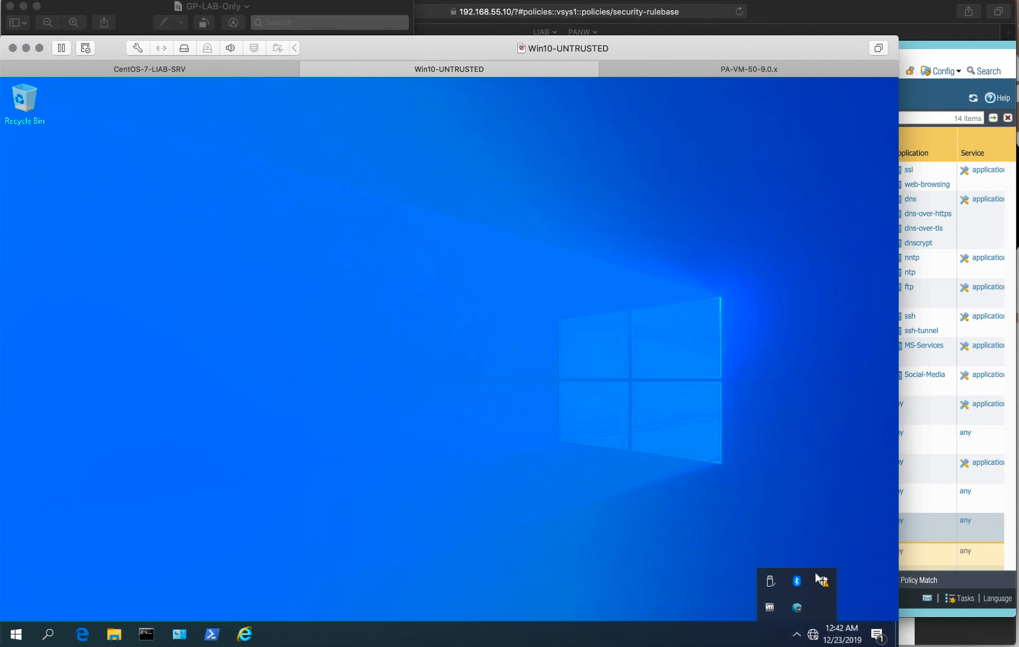
pyautogui.click(799, 609)
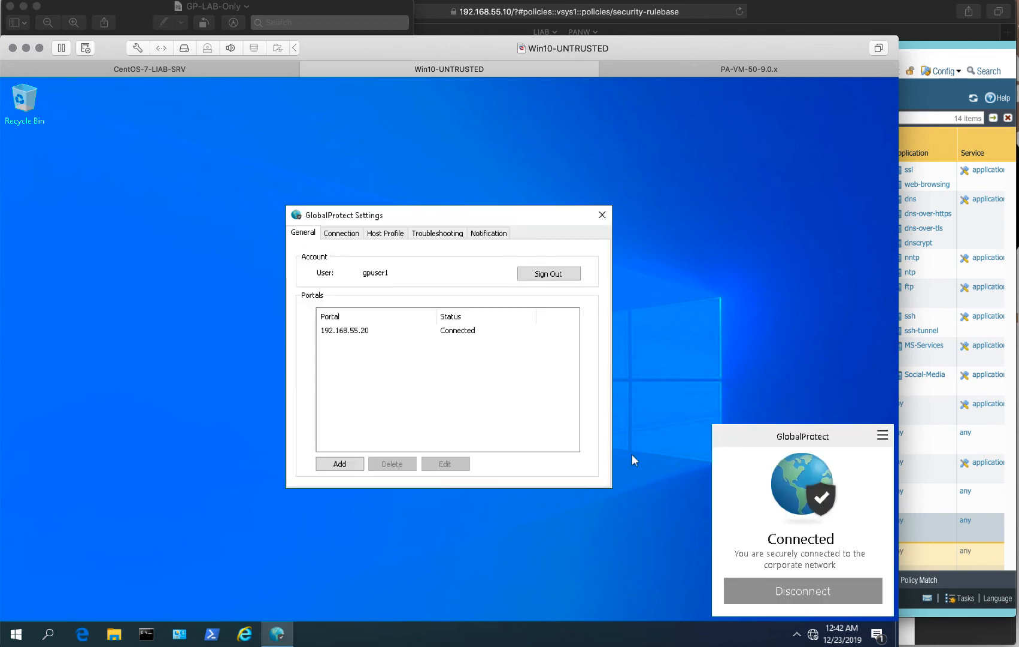
pyautogui.click(339, 234)
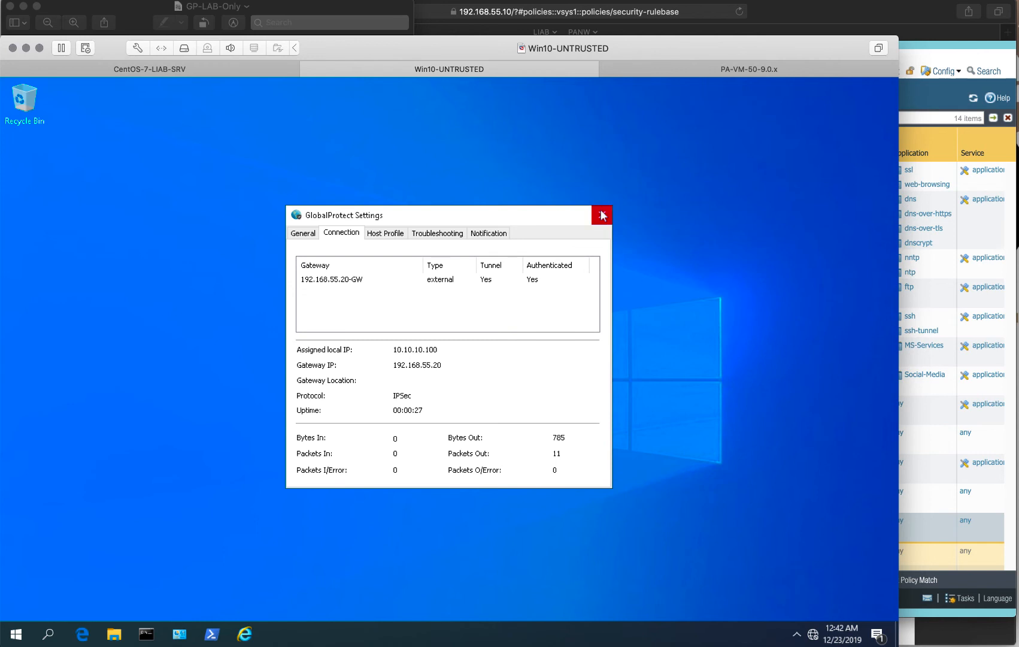
pyautogui.click(82, 633)
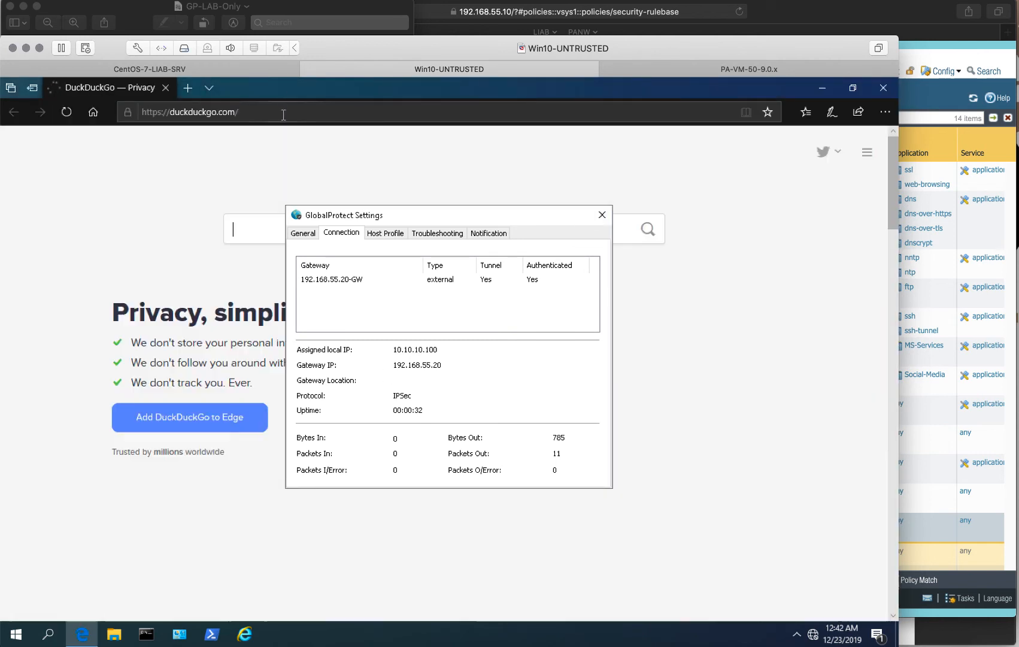
# Try loading 192.168.45.80 in Edge, then switch to the CentOS-7-LIAB-SRV console.
pyautogui.click(283, 113)
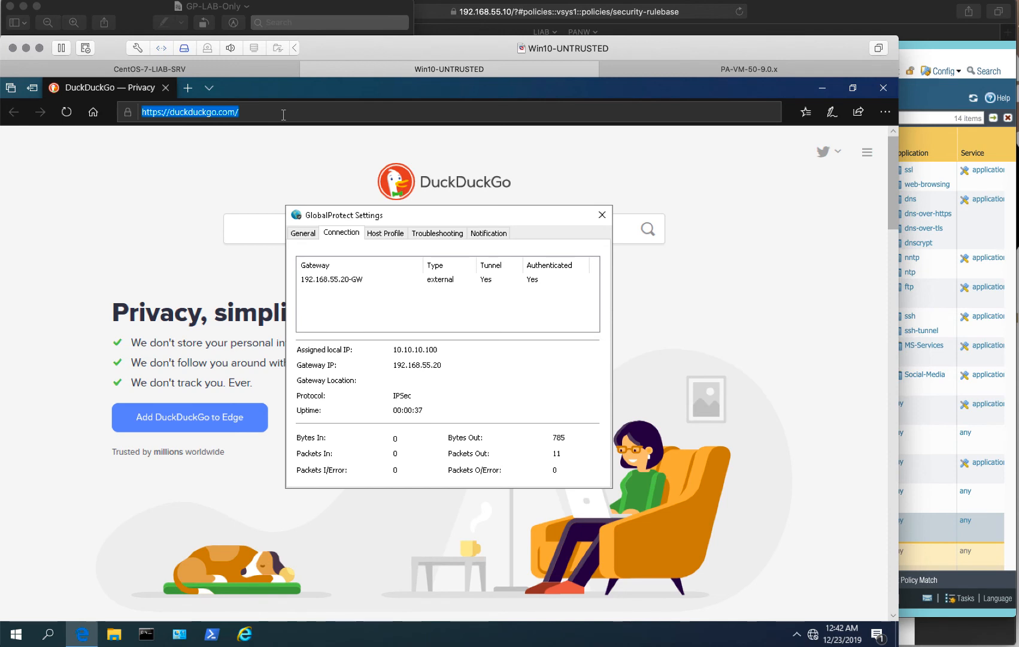
pyautogui.write('192.')
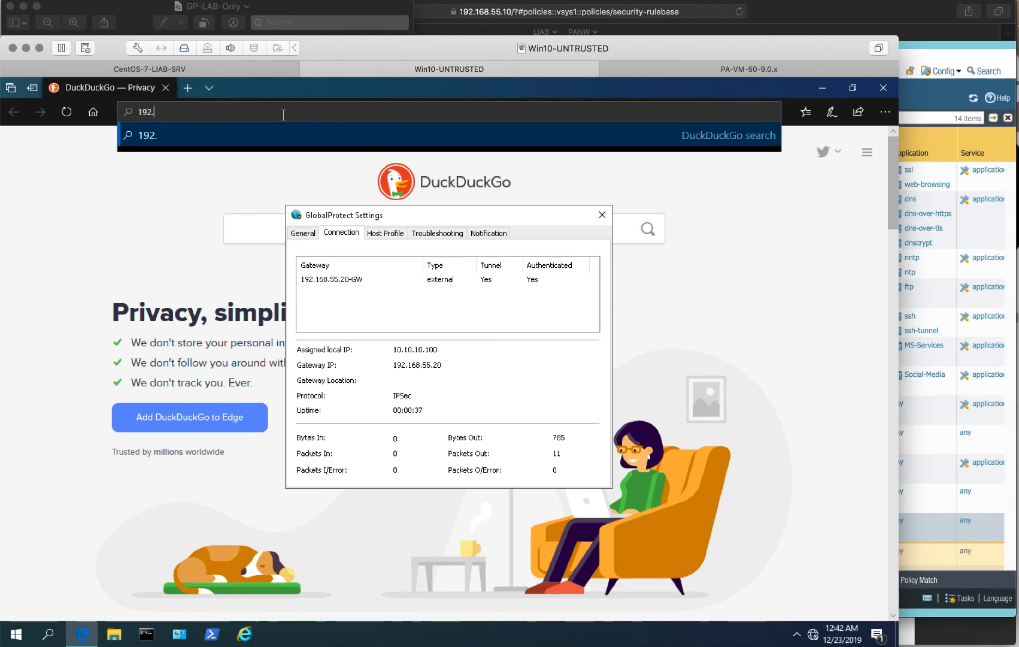
pyautogui.write('168.45.80')
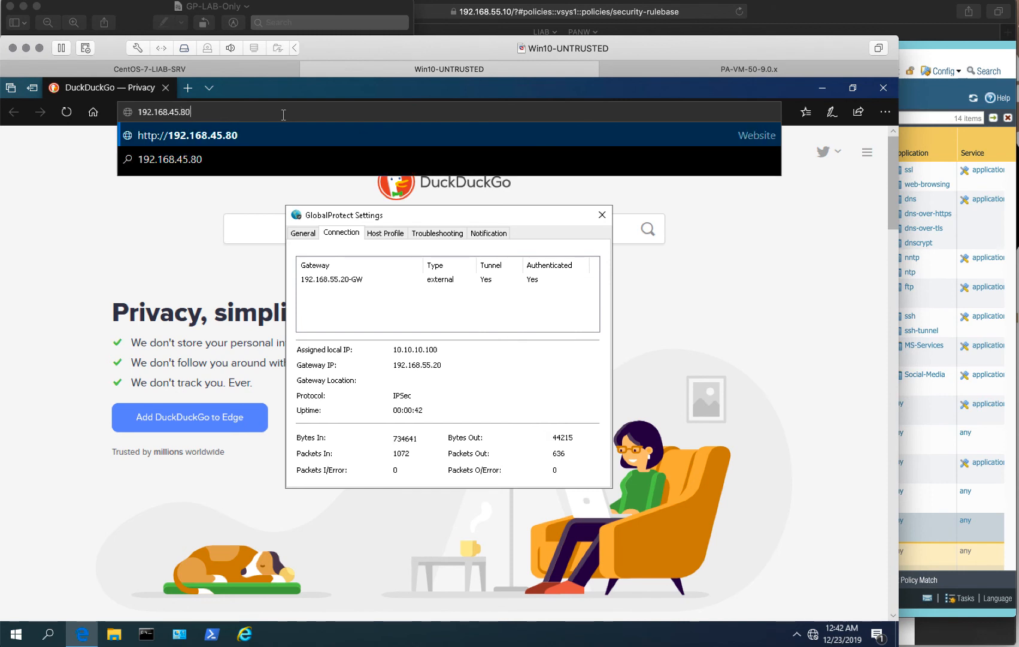
pyautogui.press('Return')
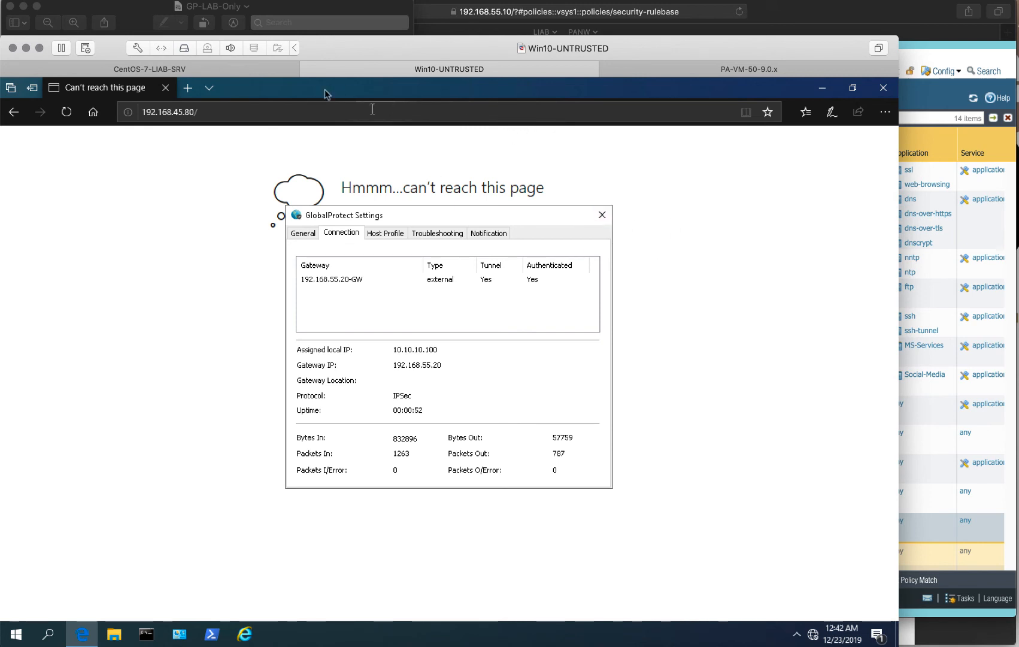
pyautogui.click(245, 72)
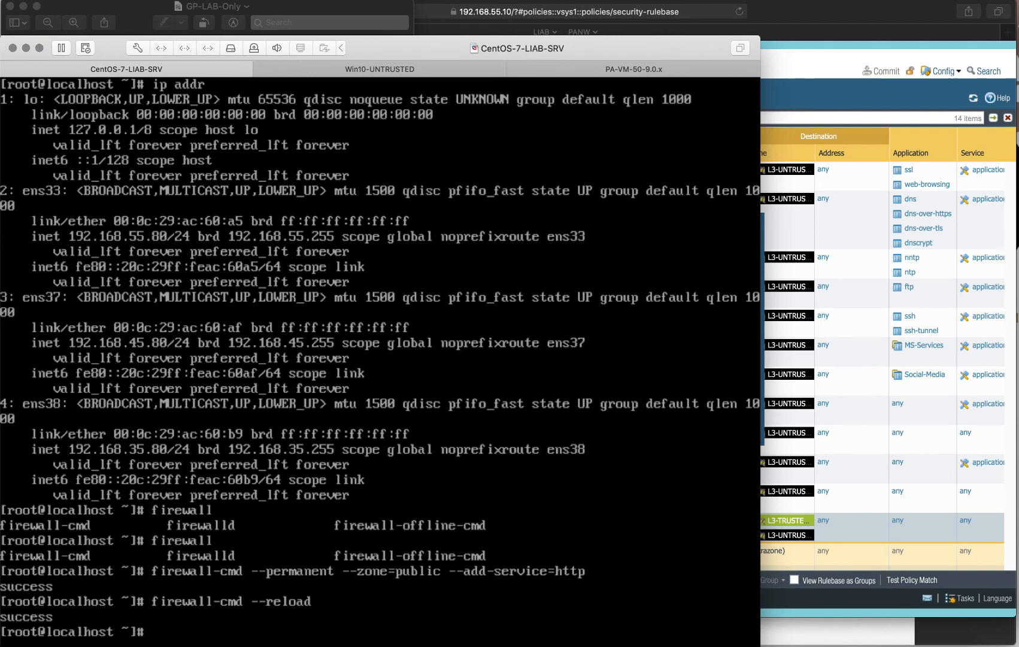
# Refresh the CentOS shell prompt, then switch to the Win10-UNTRUSTED client VM.
pyautogui.press('Return')
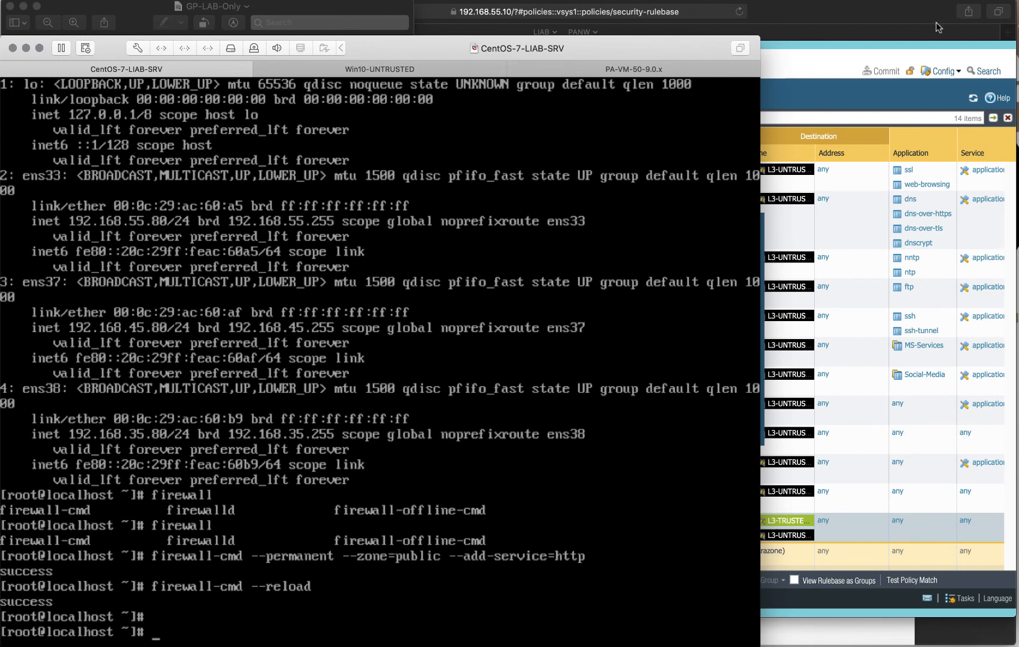
pyautogui.click(367, 69)
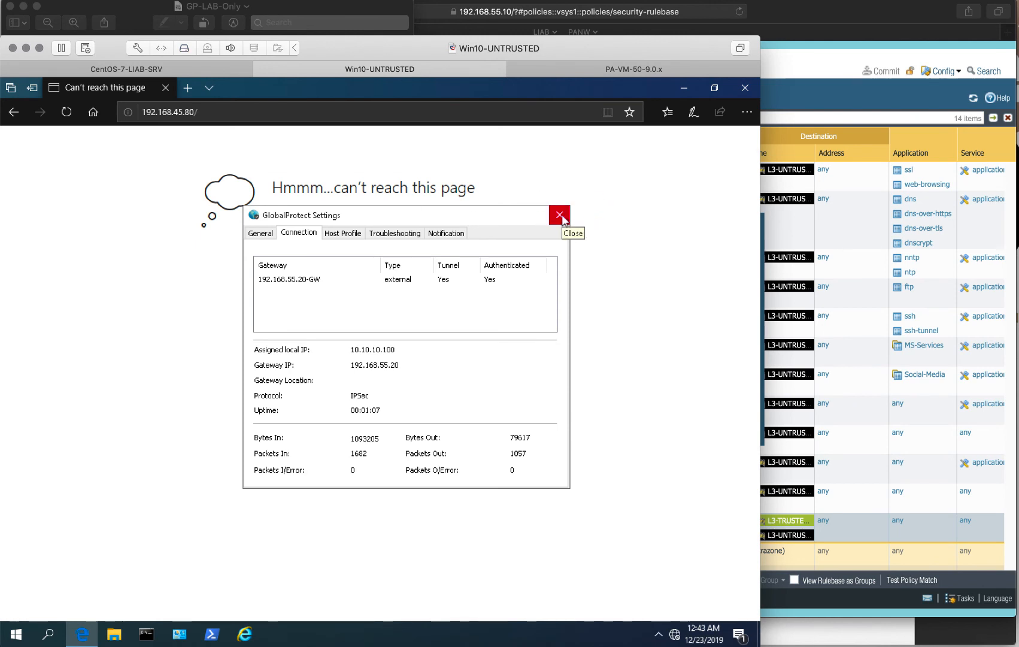
pyautogui.click(560, 216)
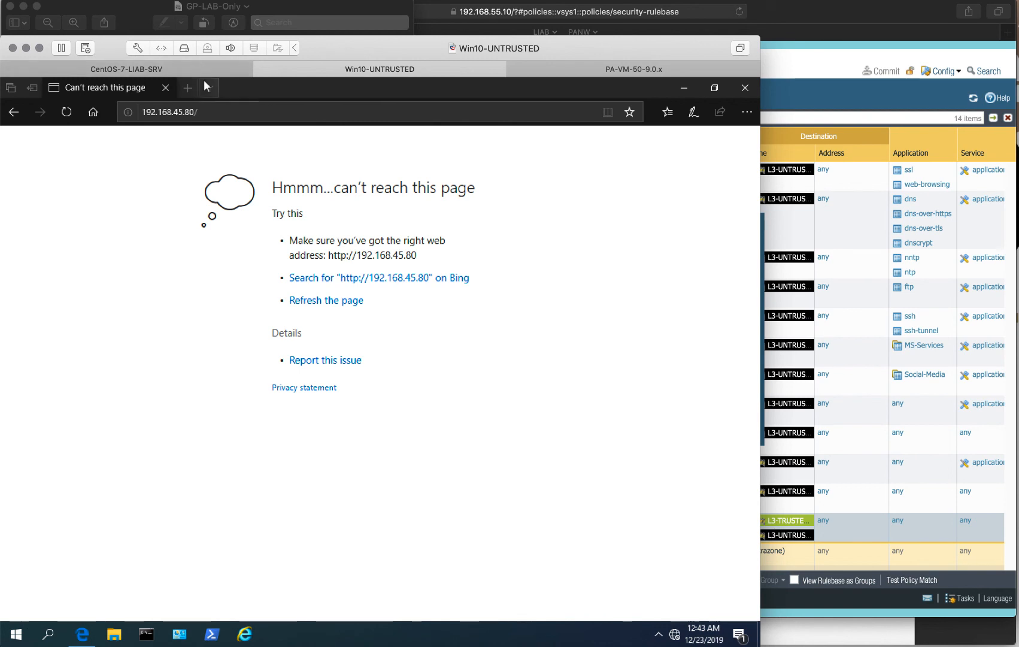
pyautogui.click(186, 88)
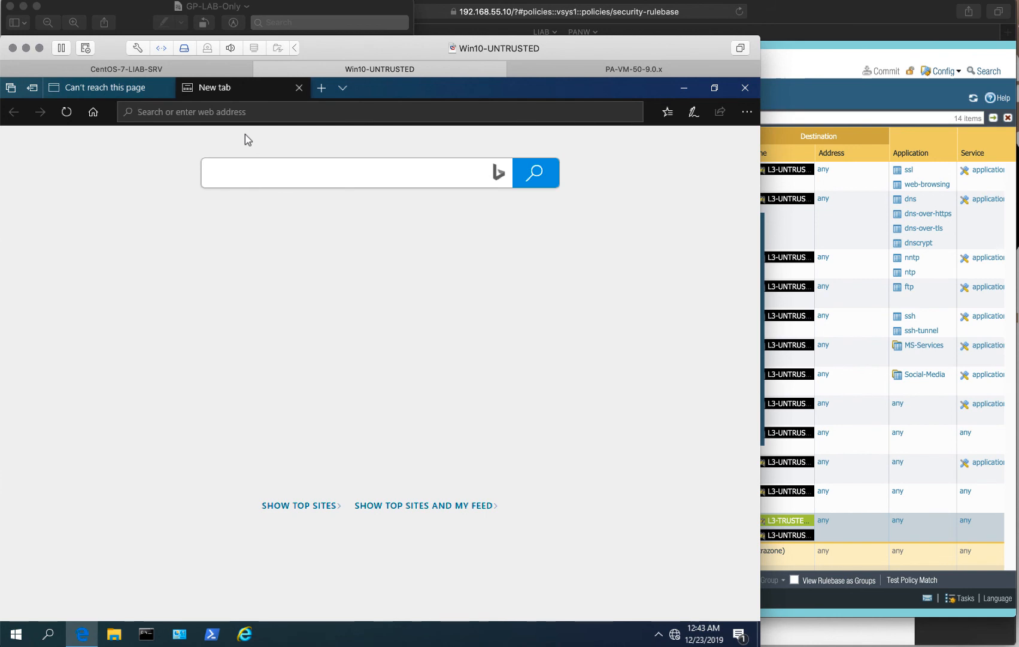
pyautogui.write('www.google.com')
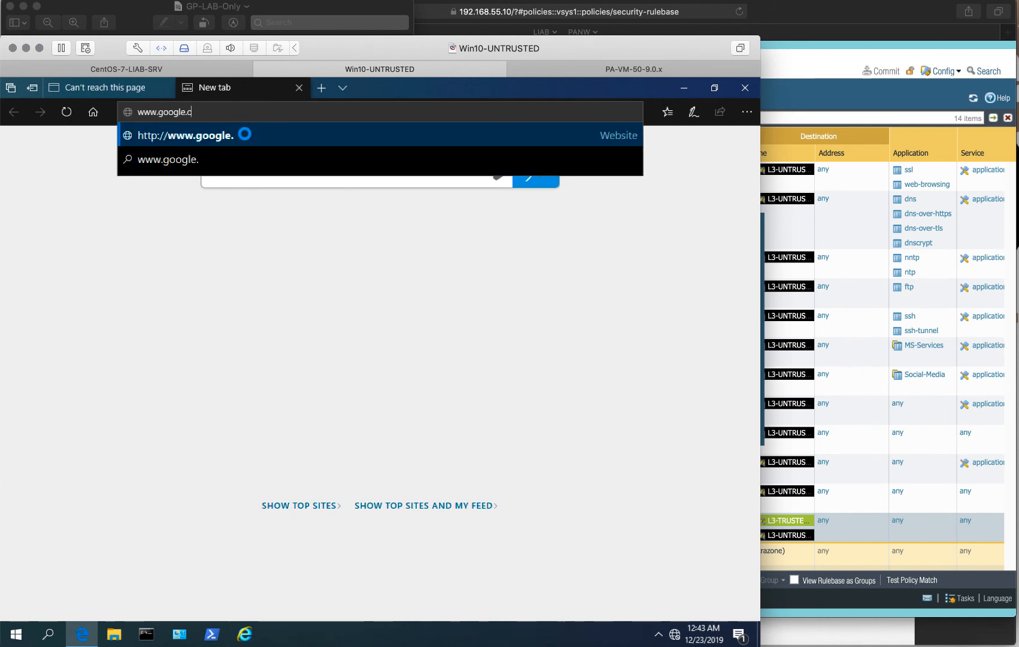
pyautogui.press('Return')
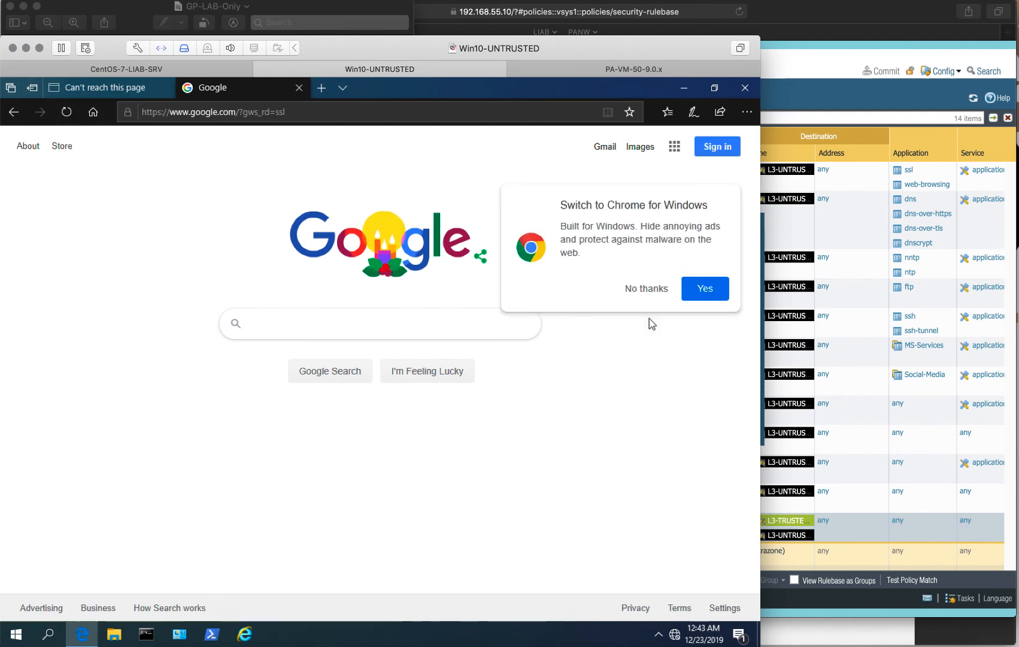
pyautogui.click(636, 292)
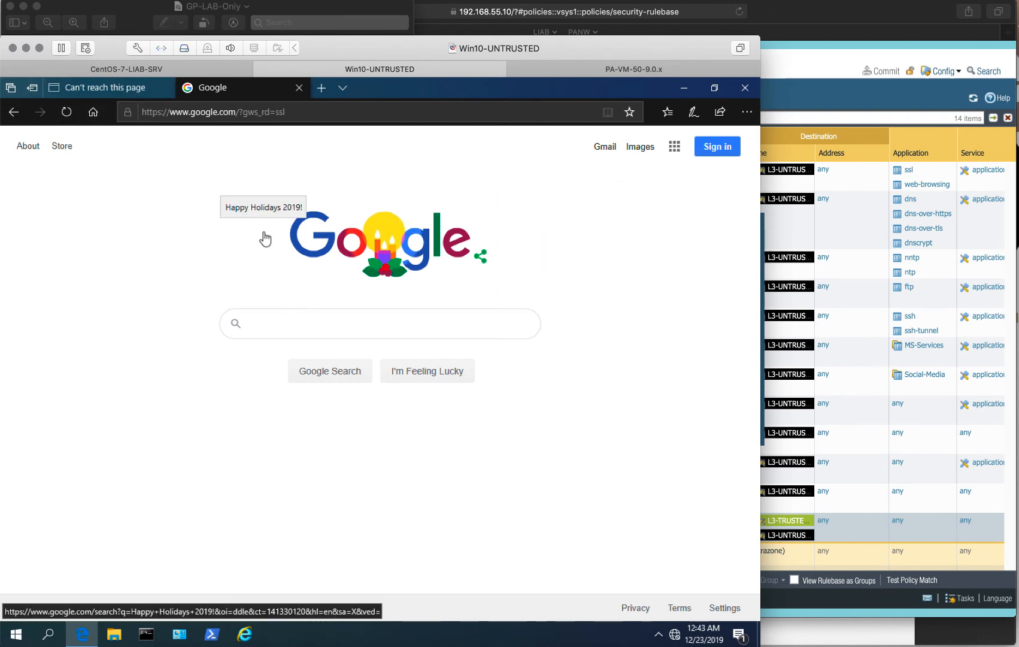
pyautogui.click(125, 86)
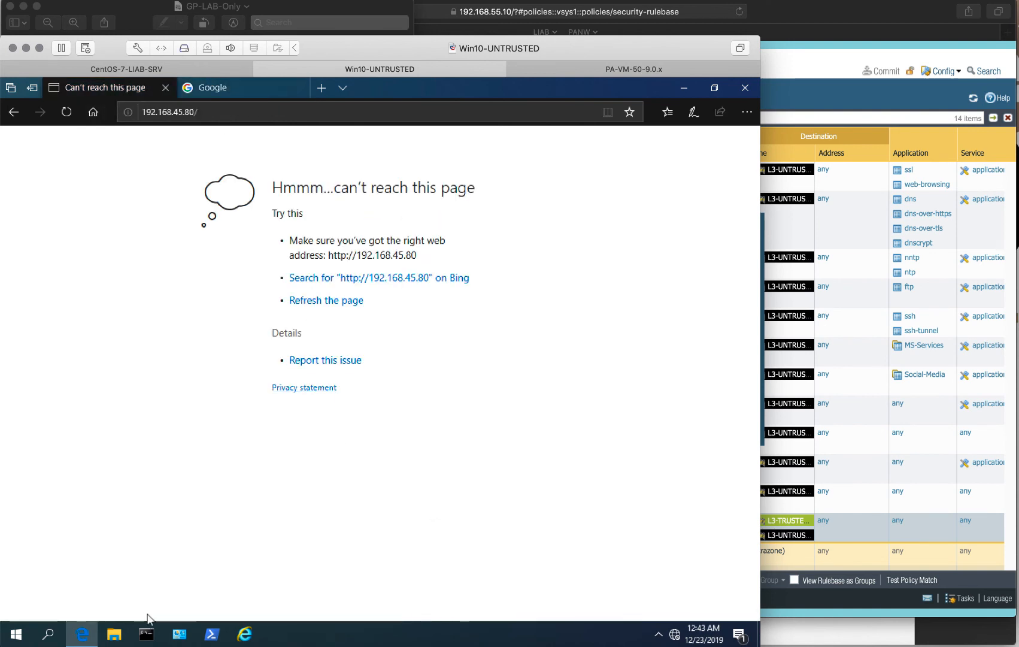
pyautogui.click(146, 634)
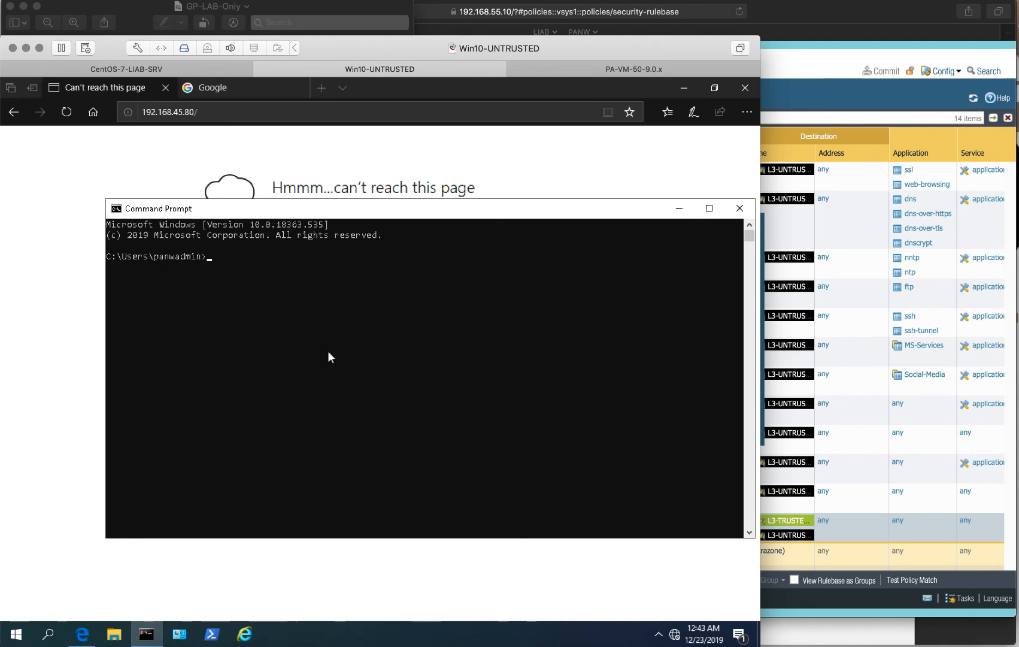
# Ping 192.168.45.80 from the Windows Command Prompt, then switch to the CentOS-7-LIAB-SRV console.
pyautogui.write('ping 192.1')
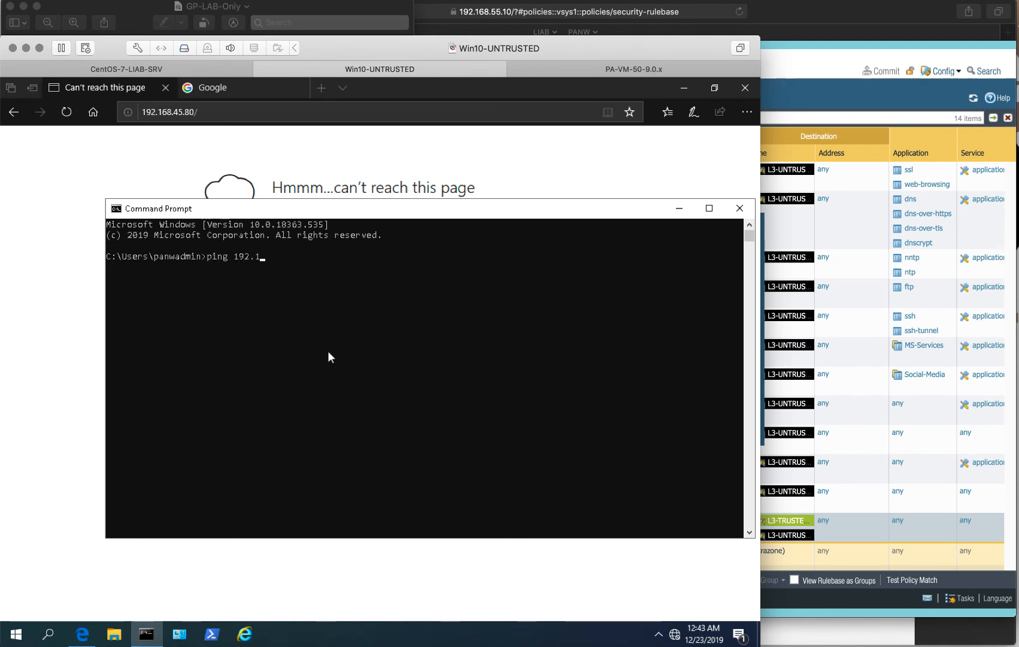
pyautogui.write('68.')
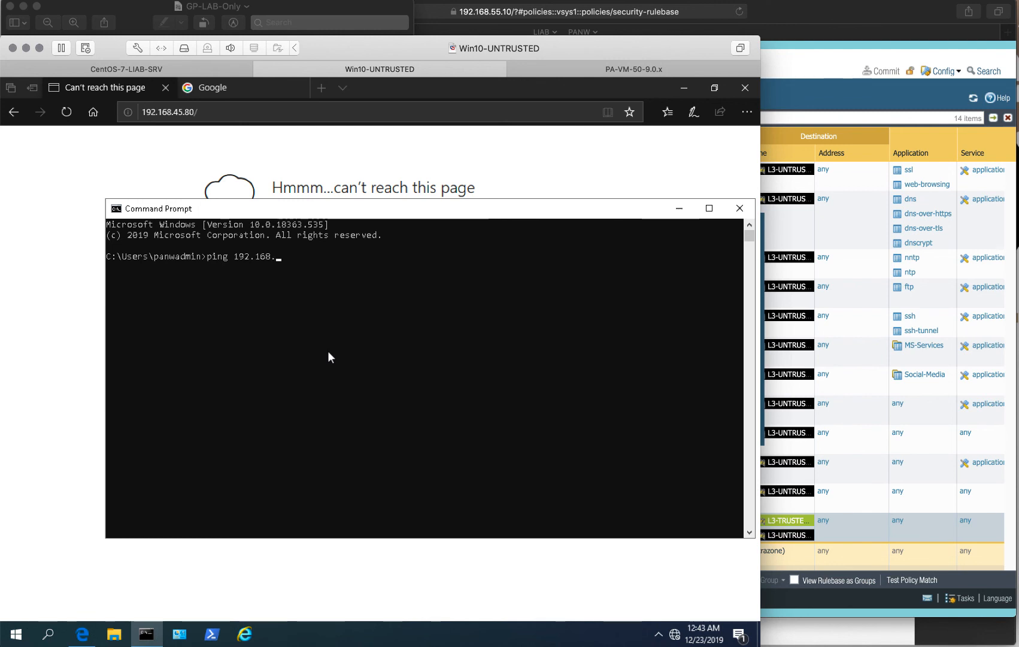
pyautogui.write('45.80')
pyautogui.press('Return')
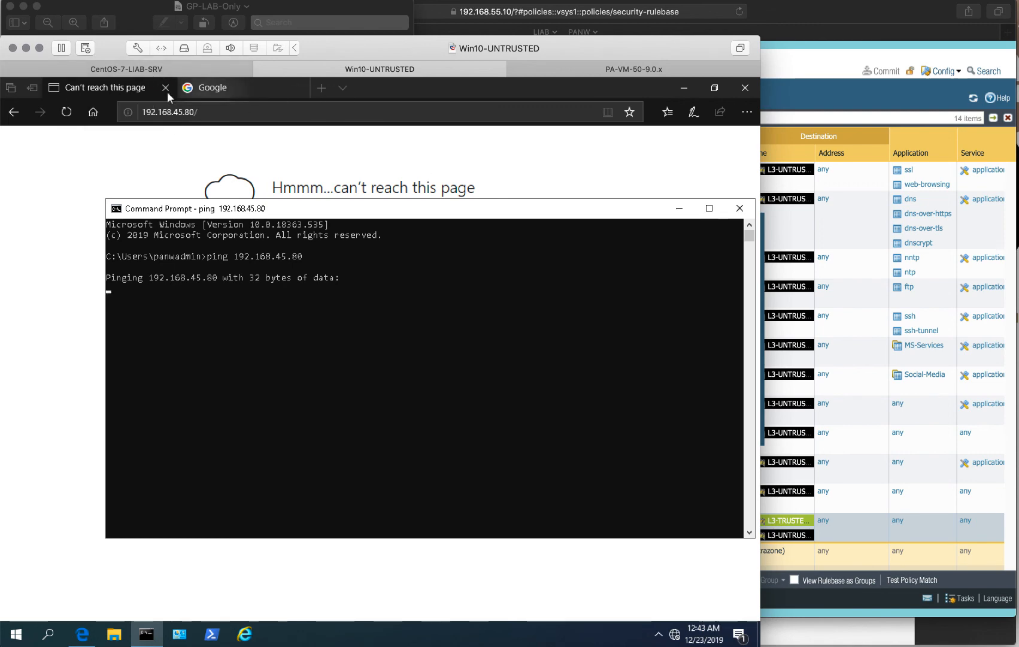
pyautogui.click(142, 72)
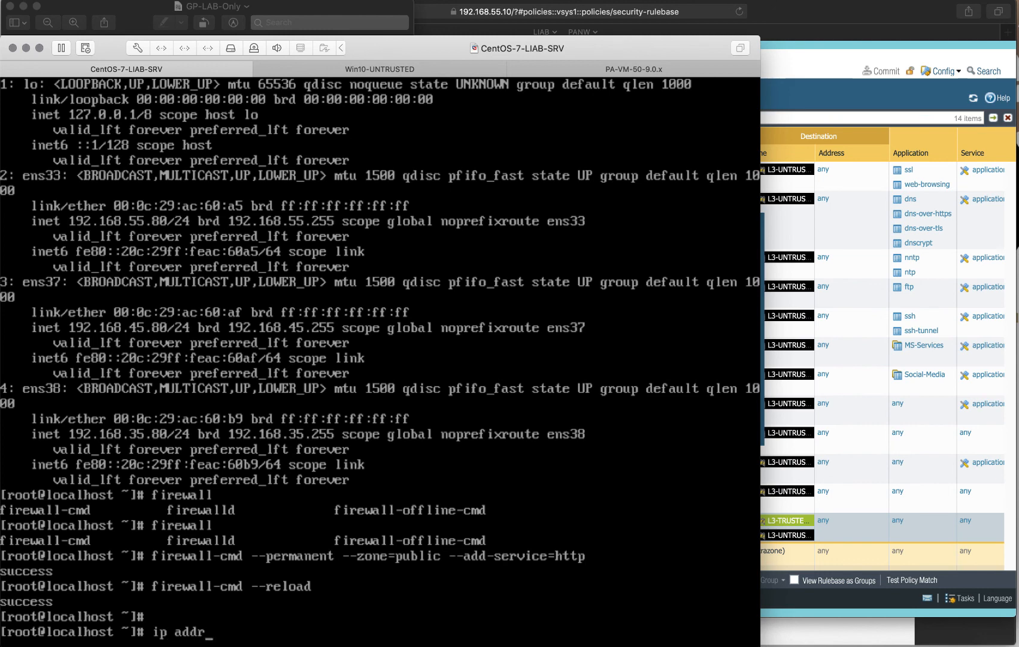
pyautogui.press('Return')
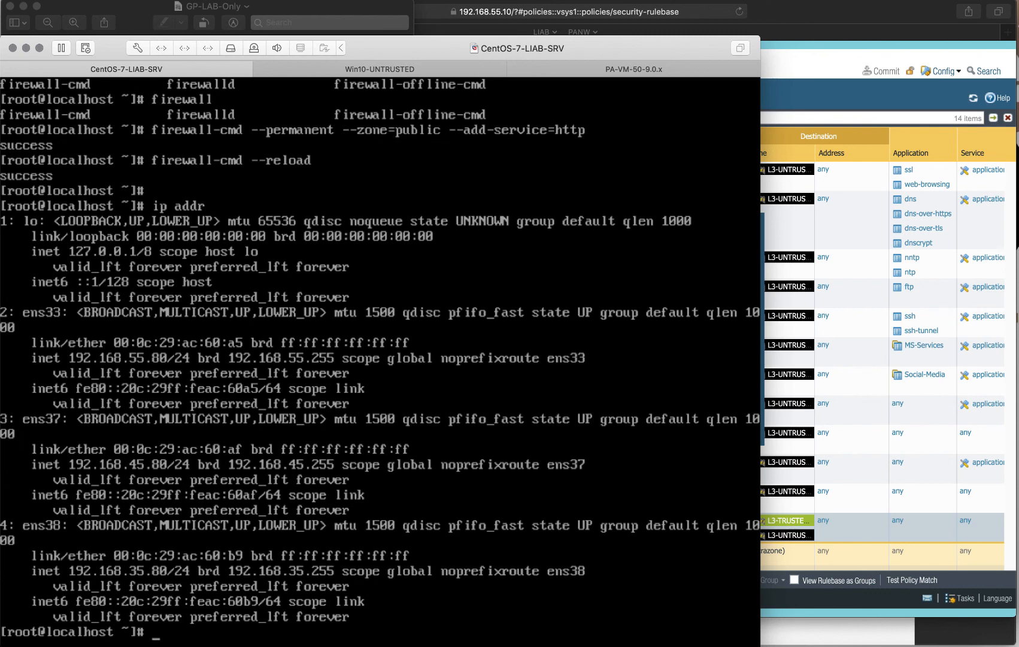
pyautogui.write('ping www.google.com')
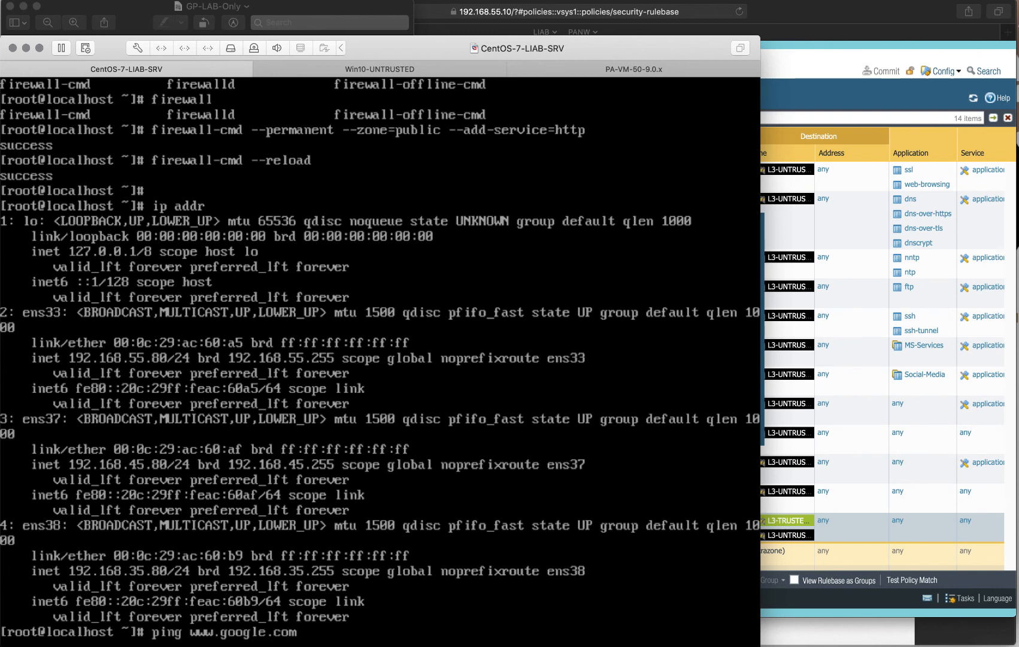
pyautogui.press('Return')
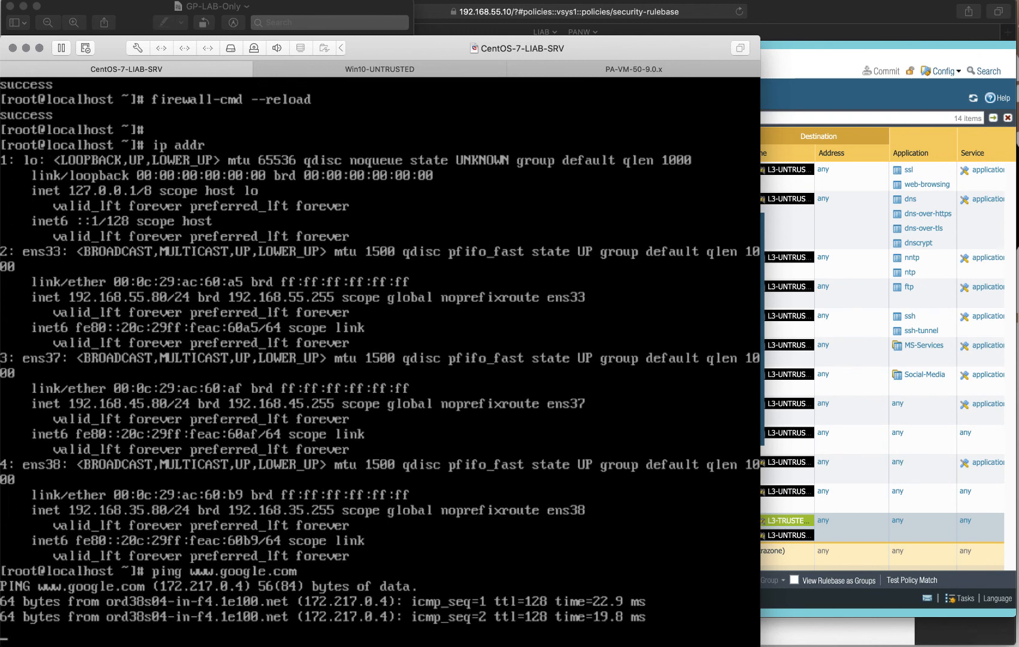
pyautogui.hotkey('ctrl', 'c')
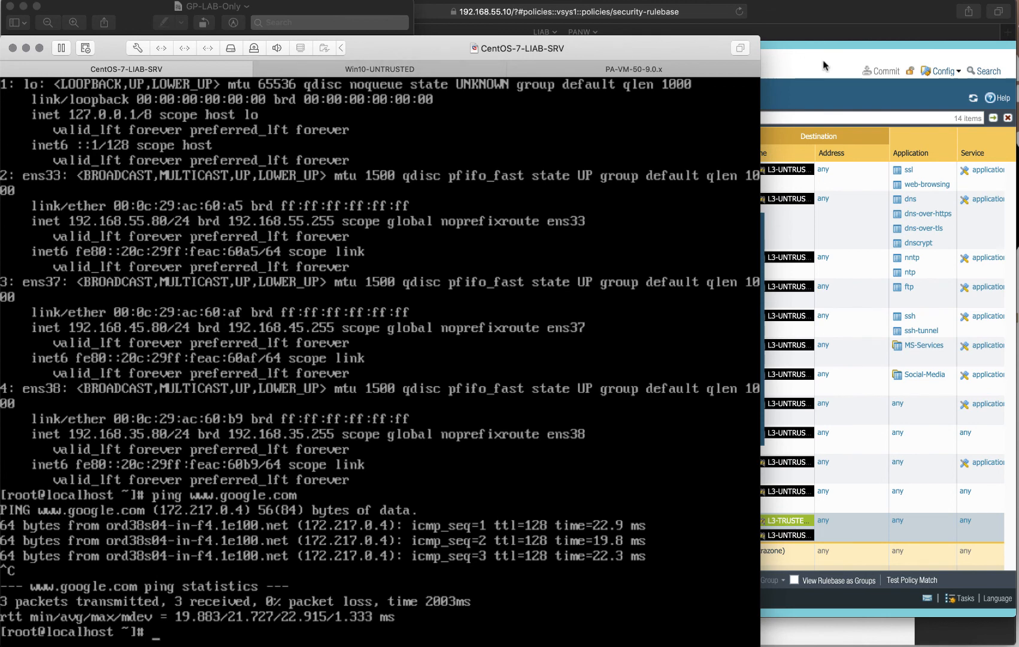
pyautogui.click(389, 68)
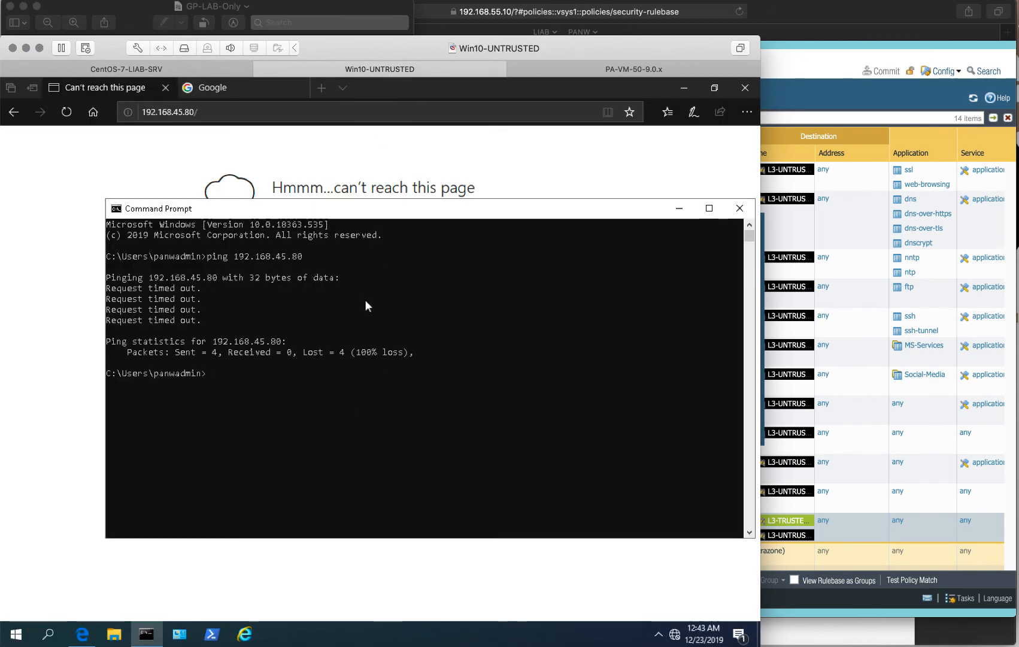
# Close the Command Prompt and dismiss the PAN-OS Commit Status dialog.
pyautogui.click(740, 208)
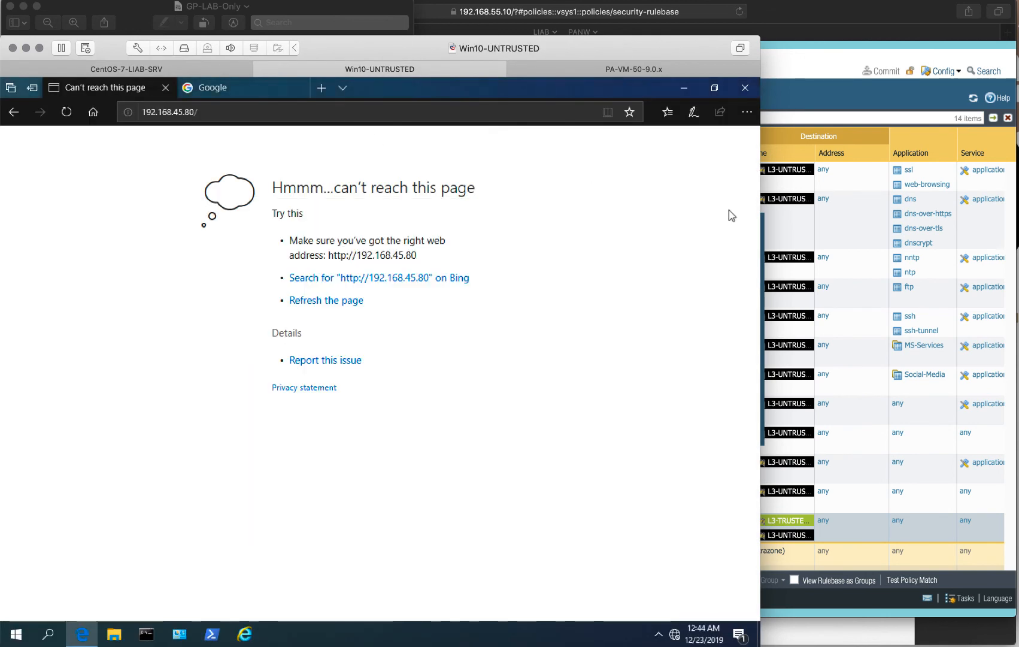
pyautogui.click(799, 83)
pyautogui.click(730, 431)
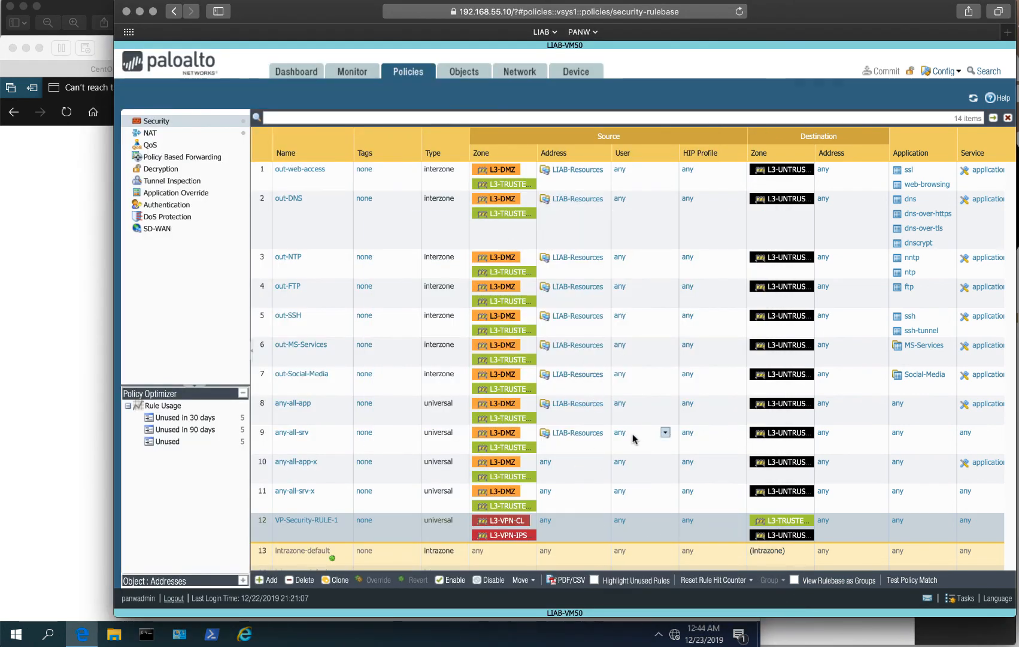
# Review the Security rulebase hit counts and open the Monitor traffic log.
pyautogui.hscroll(5, 630, 435)
pyautogui.scroll(-1, 630, 436)
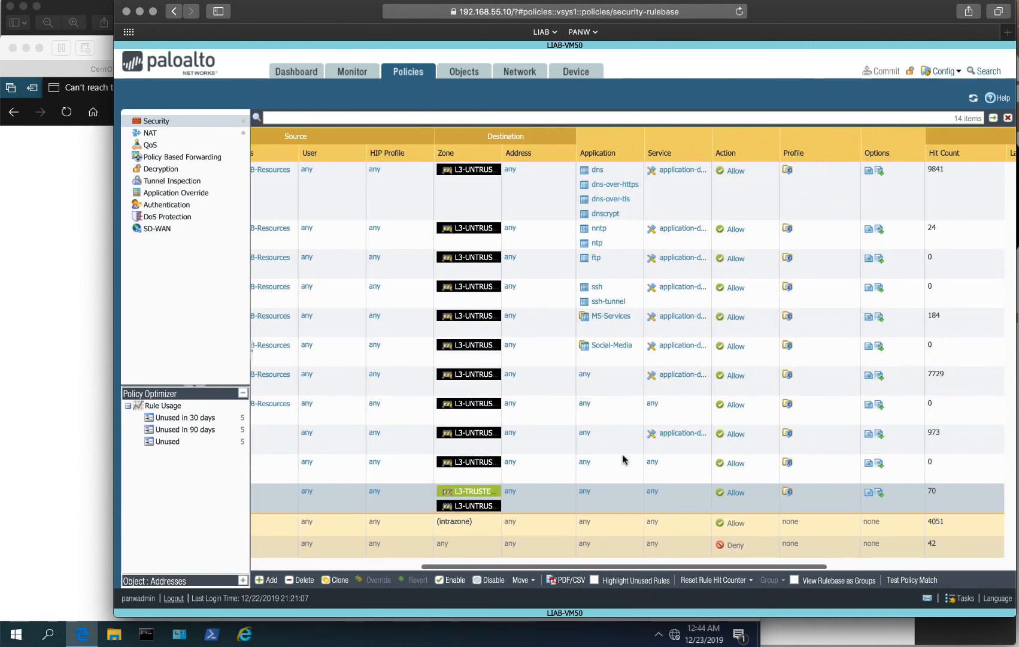
pyautogui.hscroll(-5, 597, 499)
pyautogui.scroll(1, 597, 499)
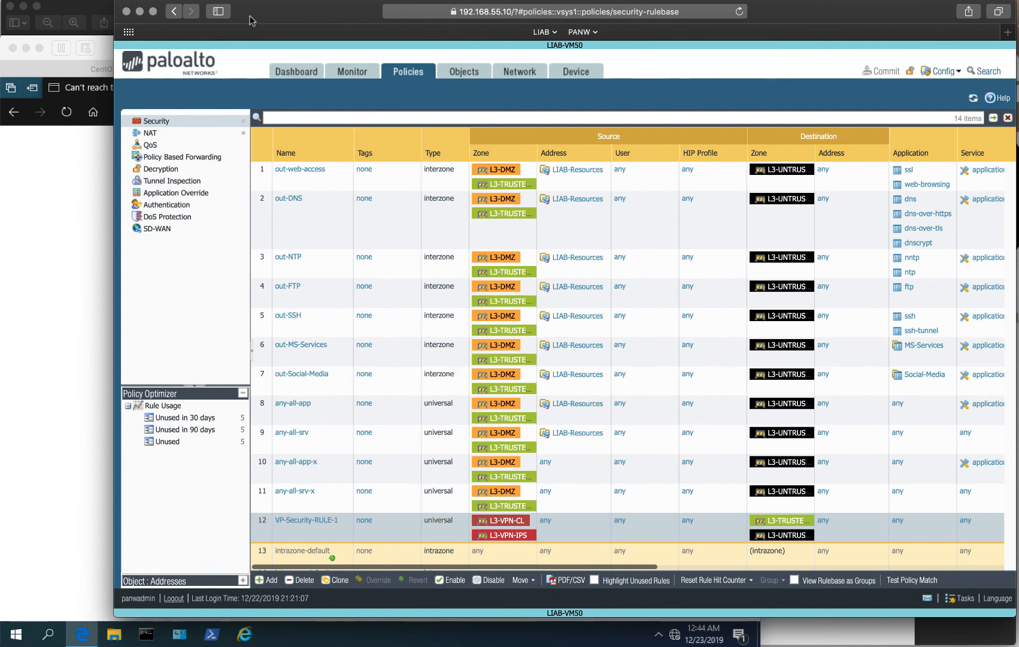
pyautogui.click(358, 77)
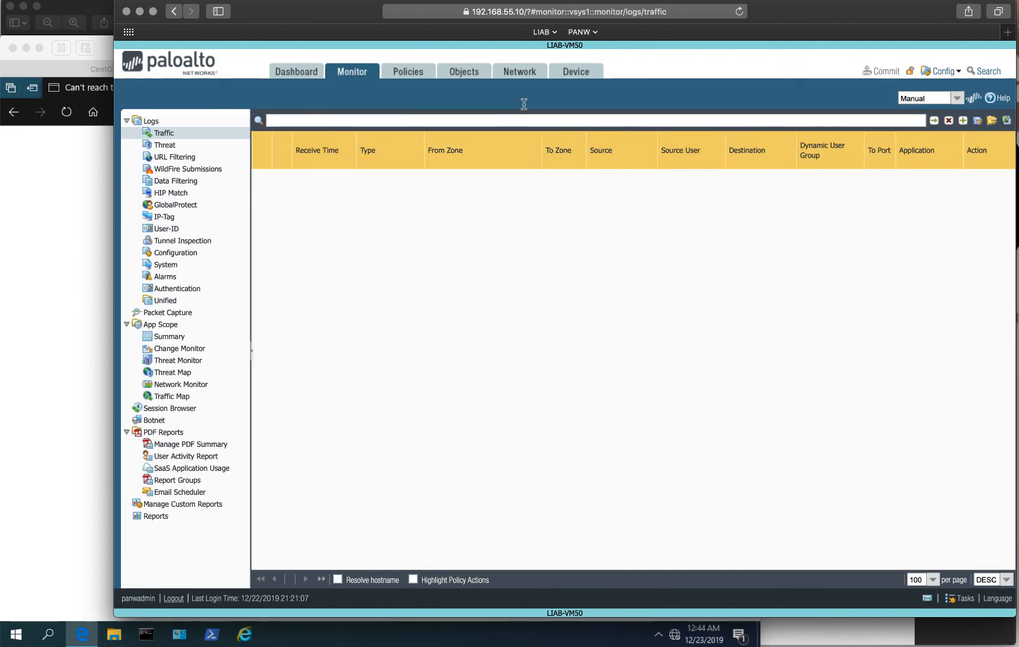
# Check the current users on GlobalProtect portal GP-Portal-1.
pyautogui.click(519, 73)
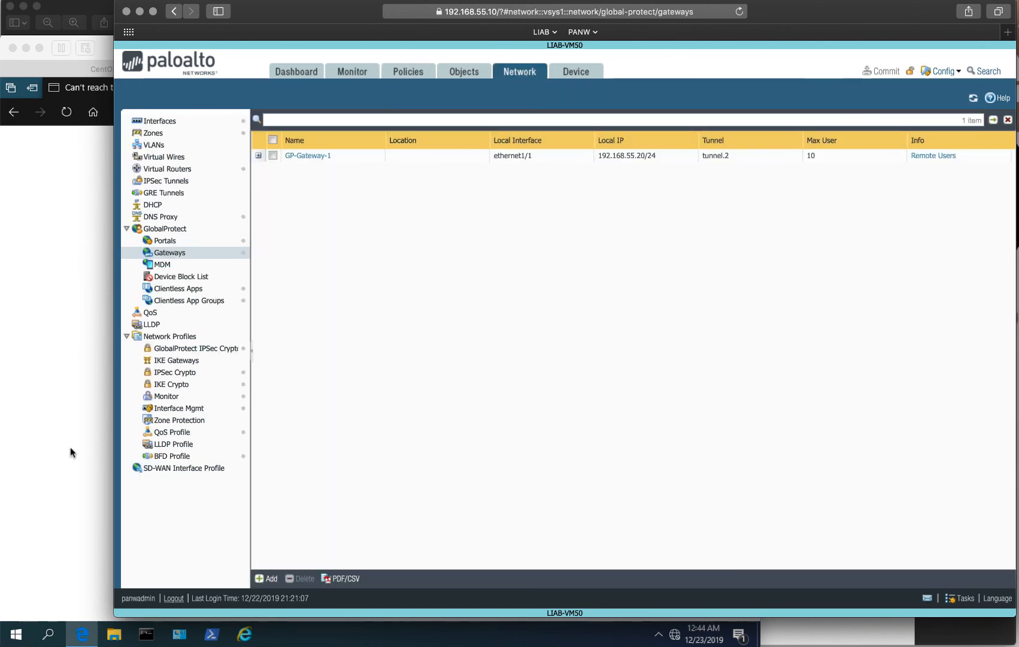
pyautogui.click(168, 242)
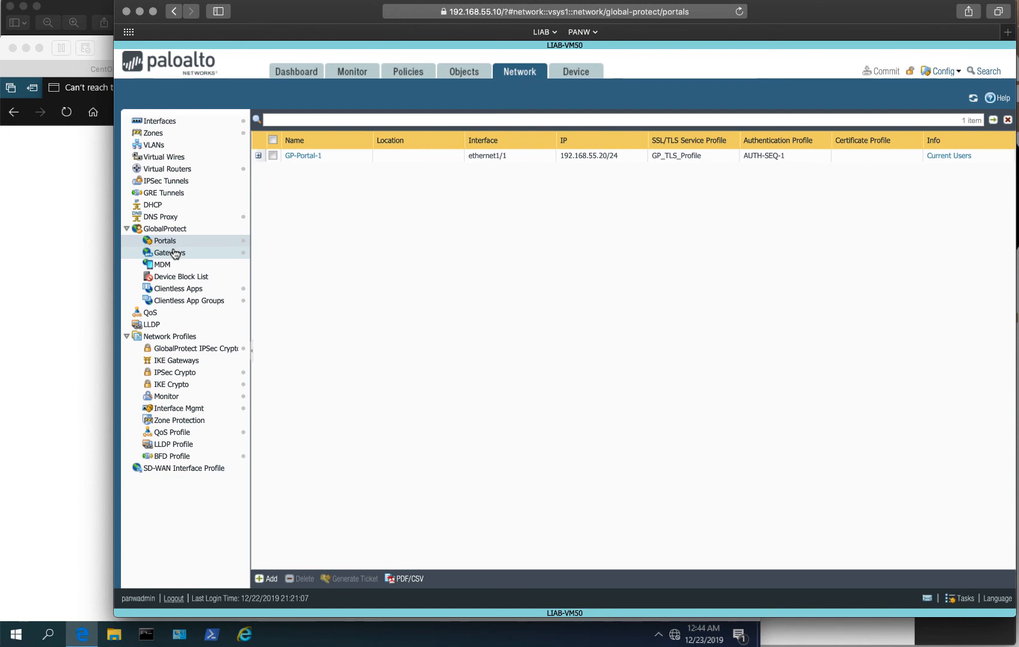
pyautogui.click(958, 156)
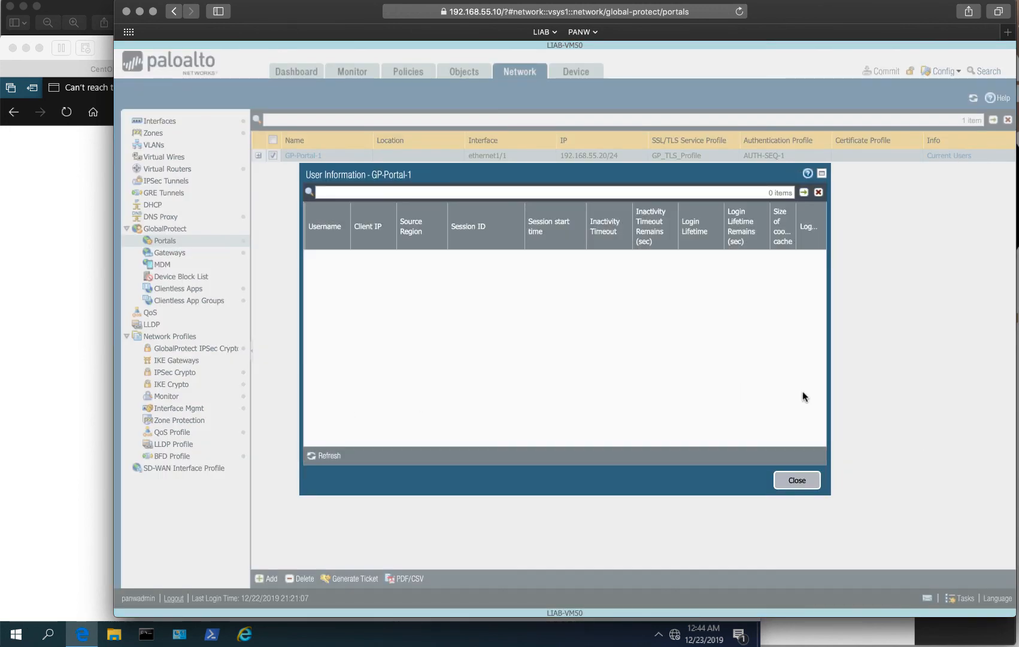
pyautogui.click(802, 481)
# Confirm the VPN user is connected to GP-Gateway-1, then return to the traffic logs.
pyautogui.click(166, 254)
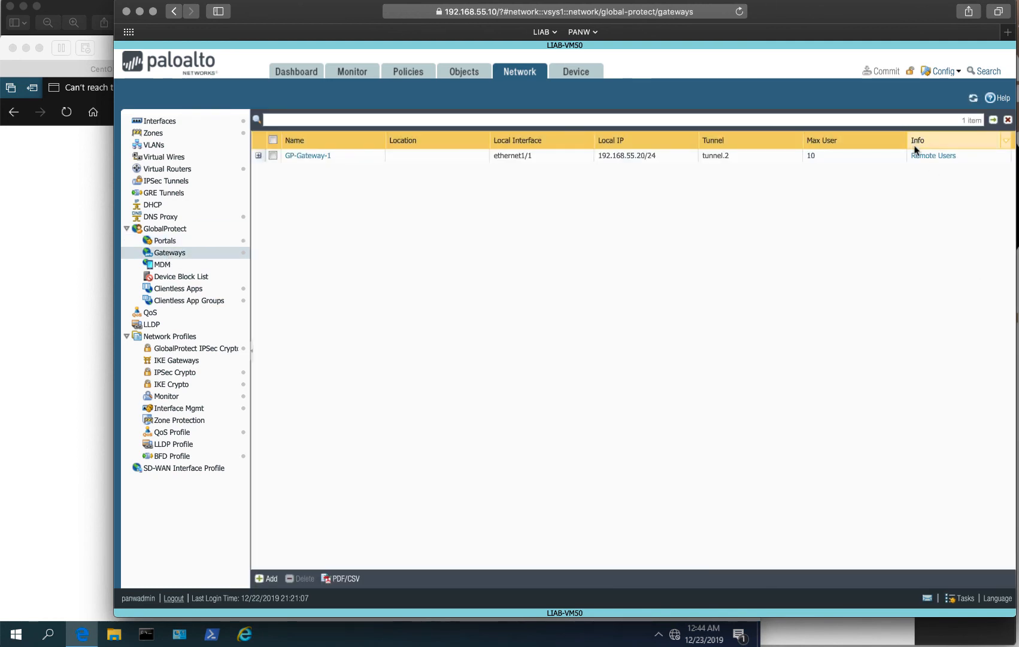
pyautogui.click(930, 157)
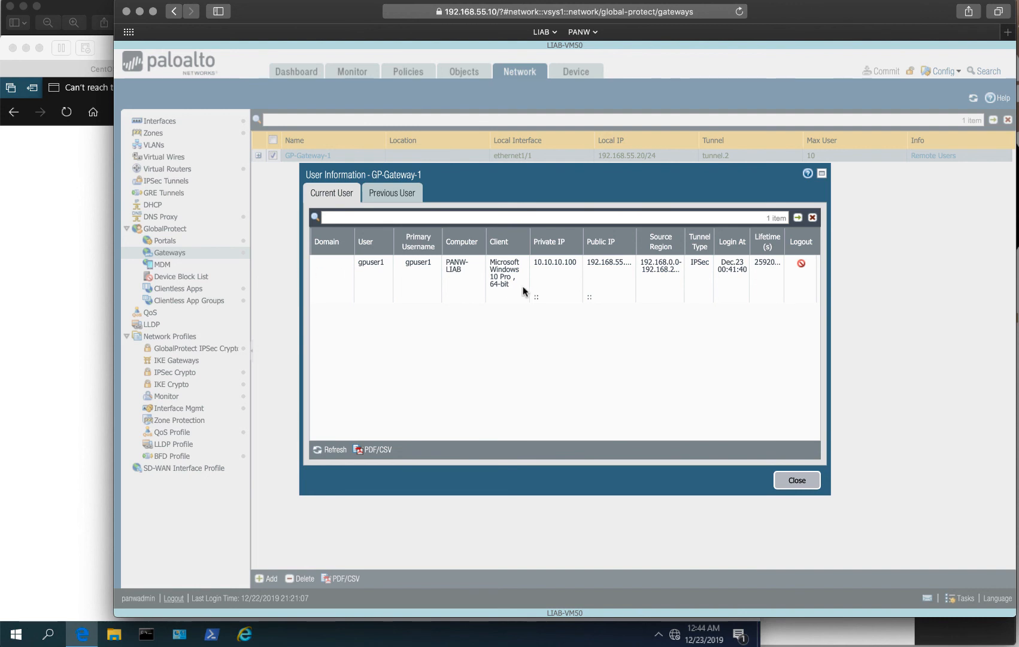
pyautogui.click(407, 195)
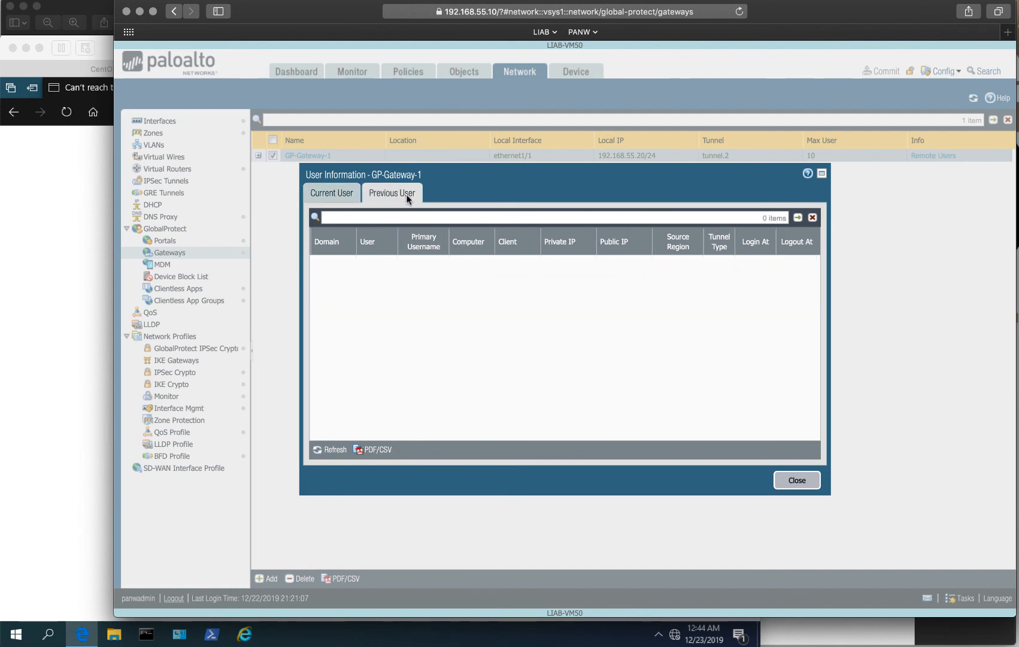
pyautogui.click(336, 195)
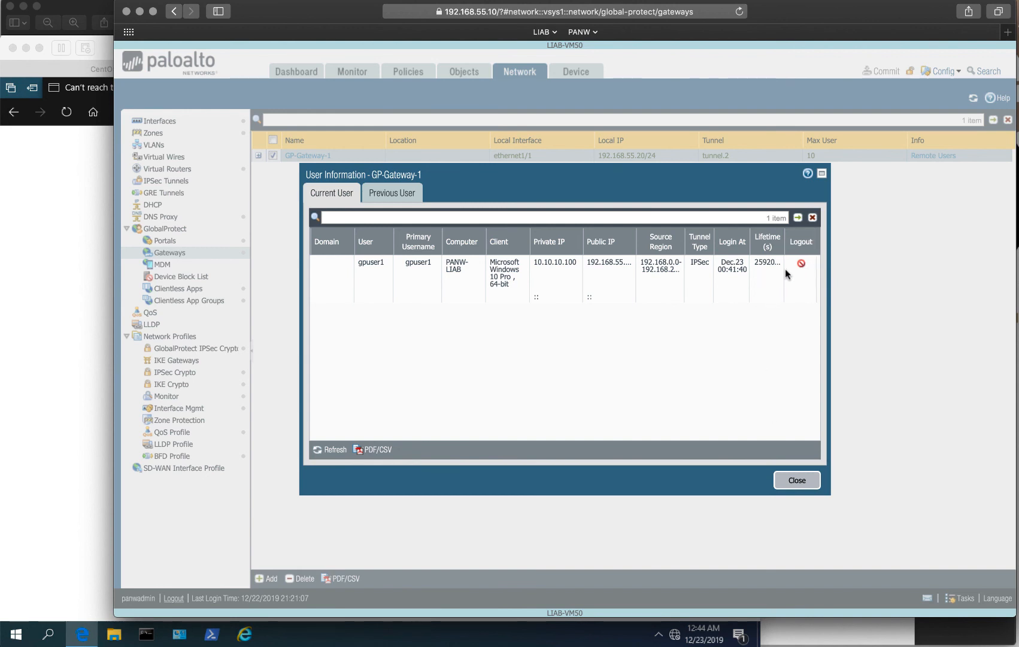
pyautogui.click(794, 483)
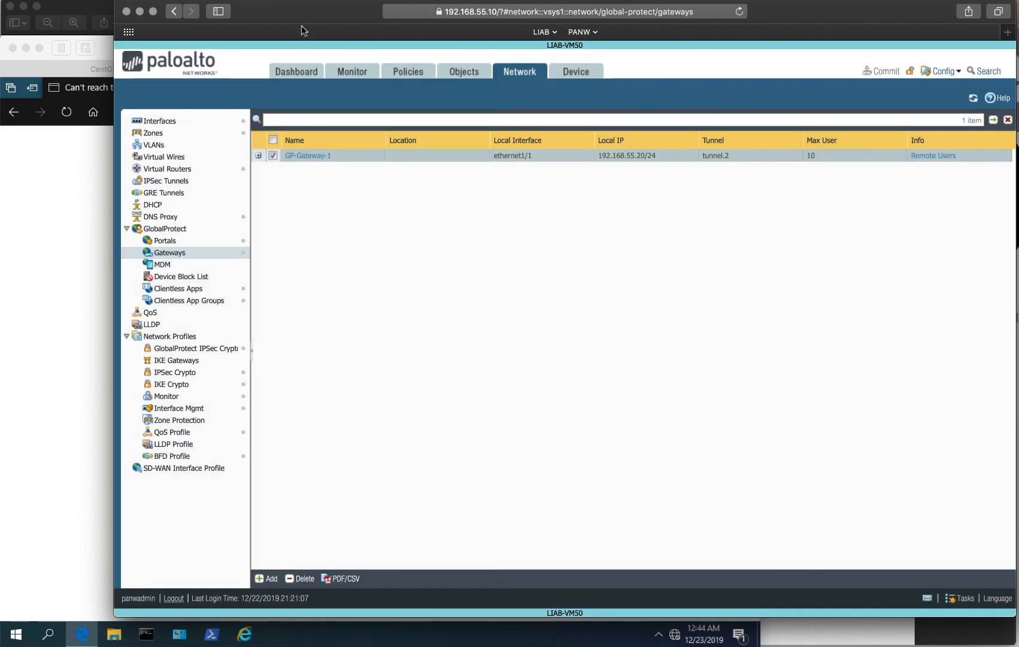
pyautogui.click(344, 73)
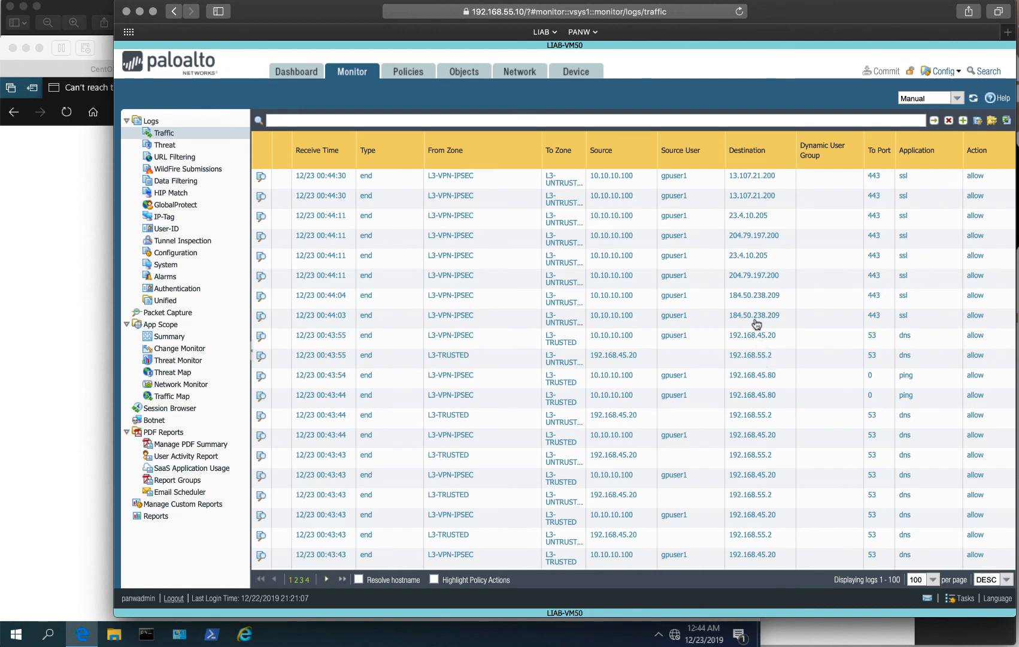
# Filter the traffic log for 192.168.45.80, review the entries, then bring up the NAT rulebase.
pyautogui.click(761, 377)
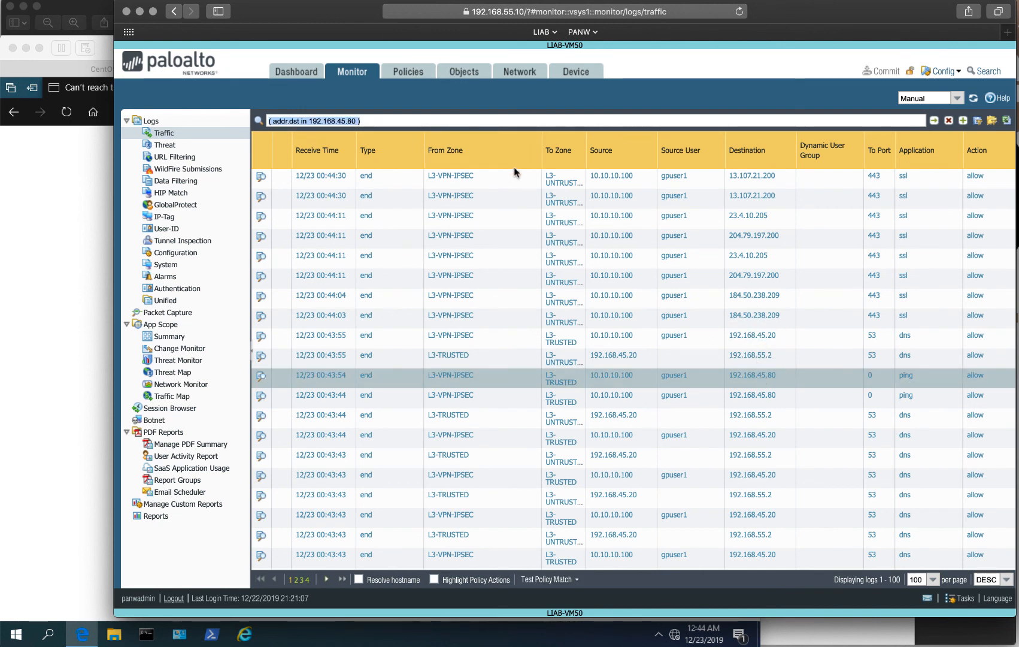
pyautogui.click(394, 113)
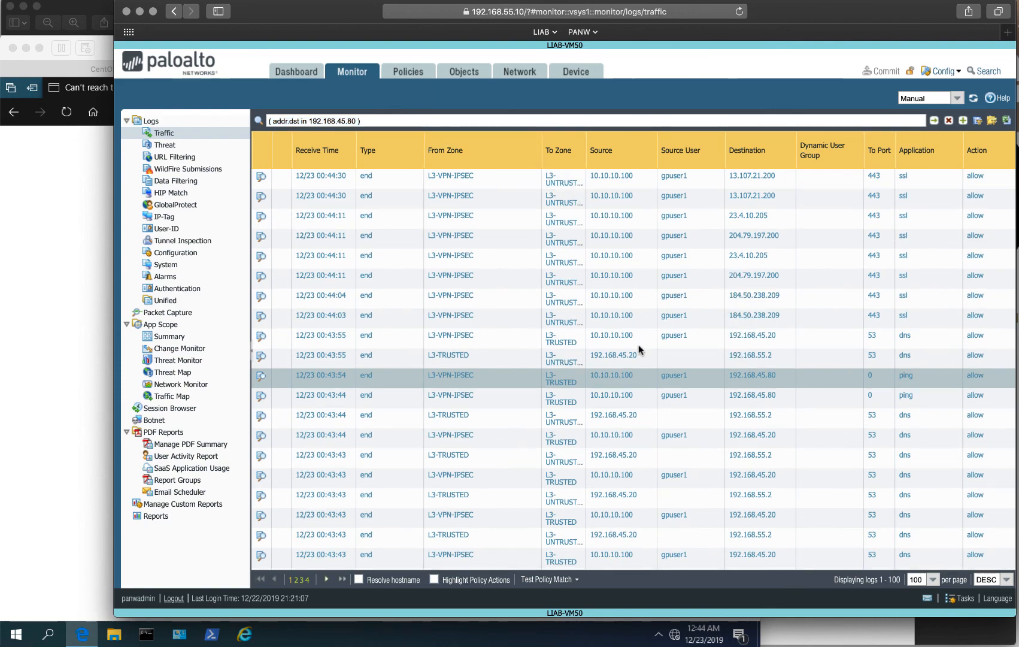
pyautogui.scroll(-10, 639, 346)
pyautogui.scroll(-10, 638, 343)
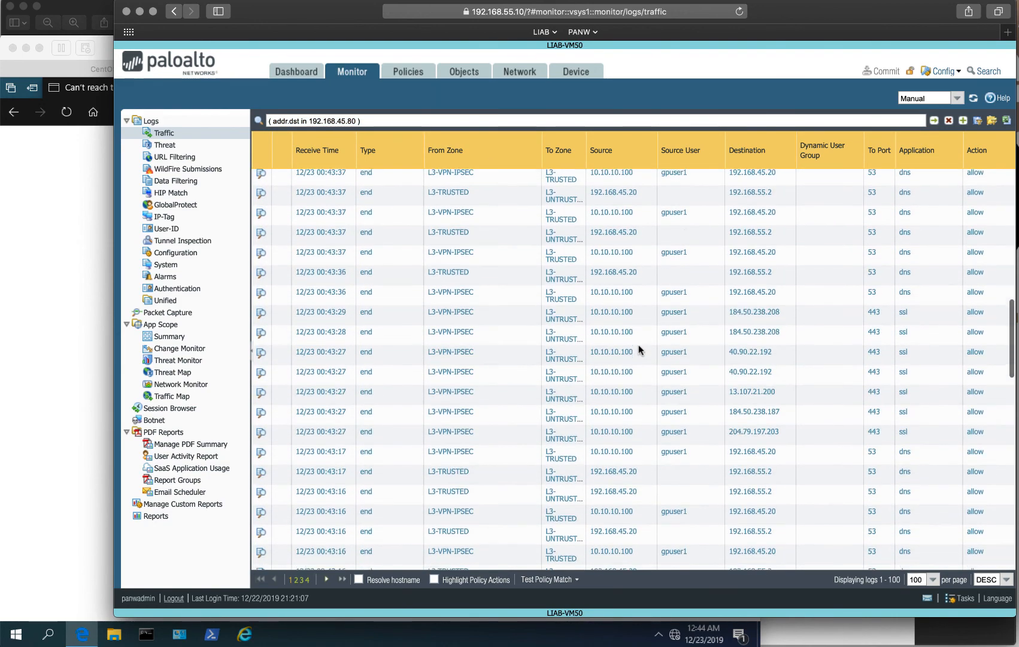
pyautogui.scroll(-15, 638, 344)
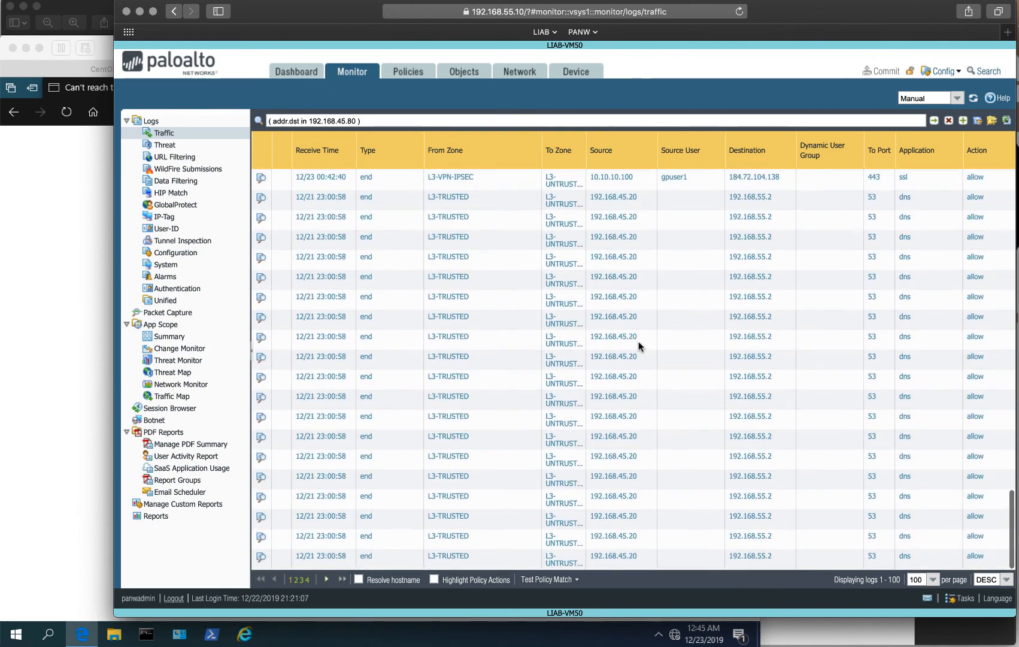
pyautogui.scroll(20, 639, 346)
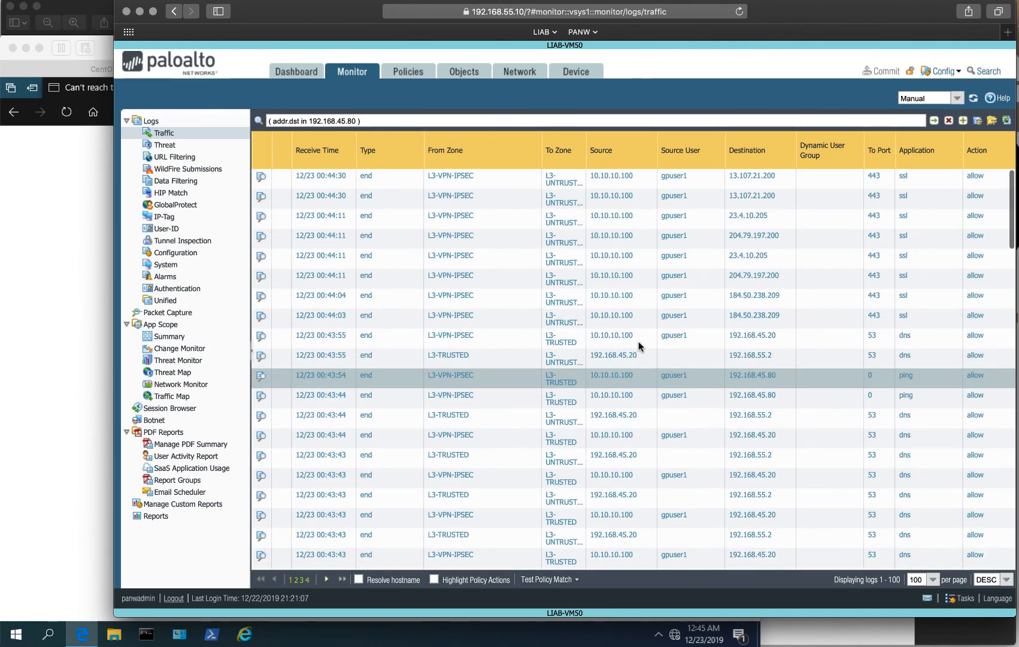
pyautogui.click(408, 72)
pyautogui.click(147, 132)
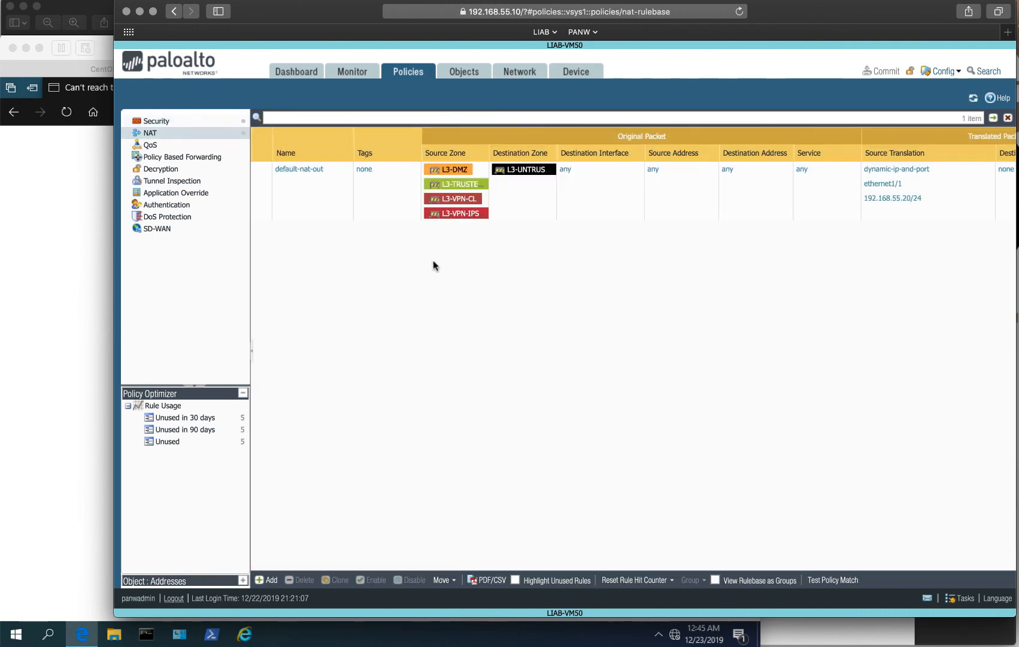
# Create NAT rule VPN-NAT-1 with source zone L3-VPN-IPSEC and destination zone L3-TRUSTED.
pyautogui.click(268, 579)
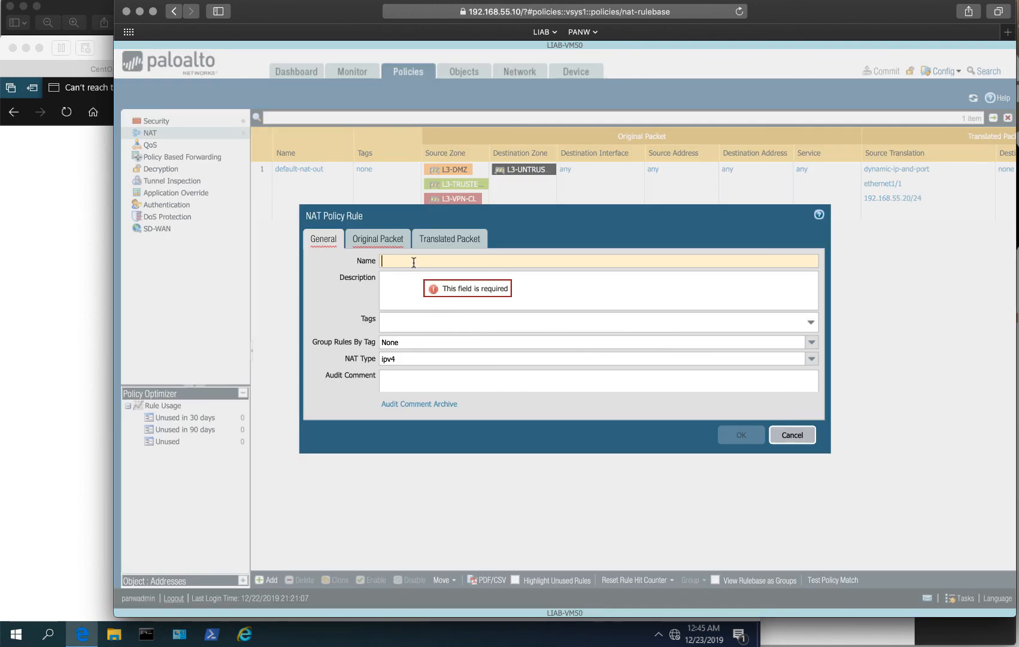
pyautogui.write('VPN-NAT-1')
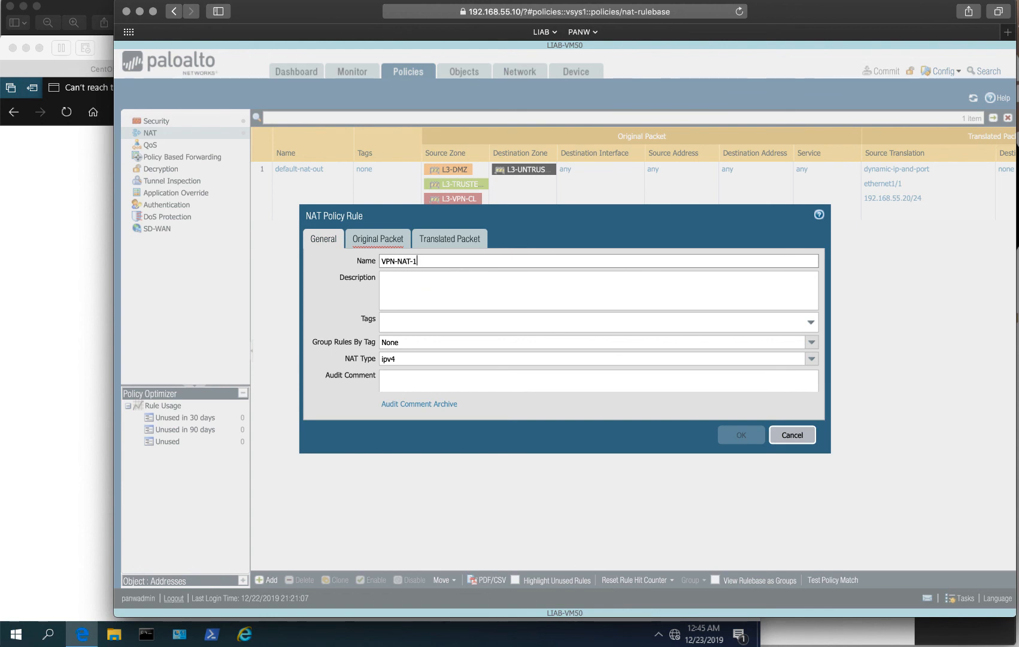
pyautogui.click(375, 242)
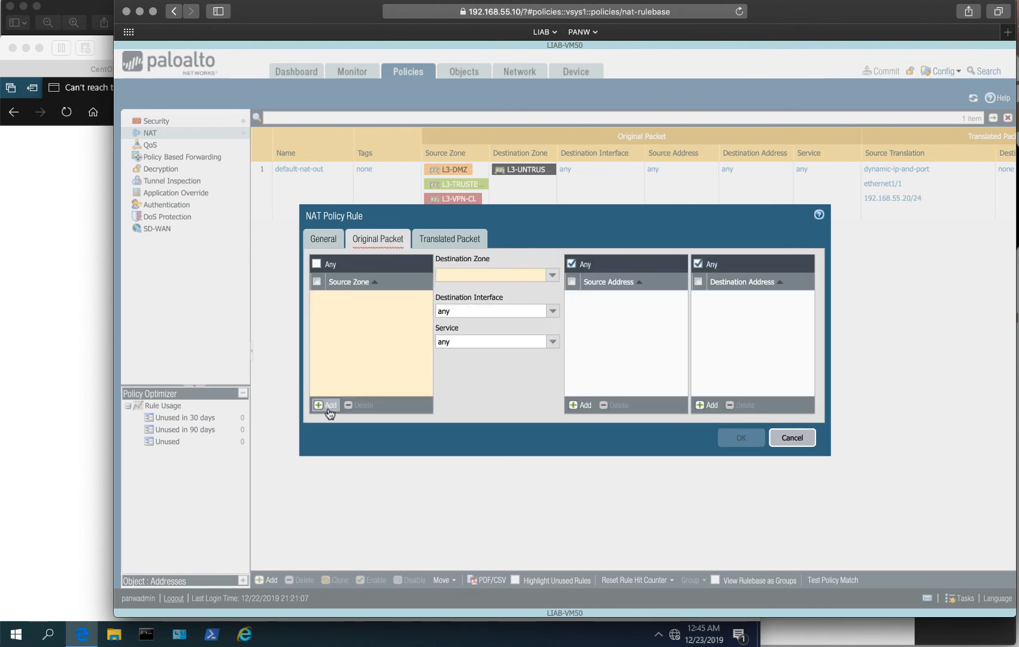
pyautogui.click(328, 407)
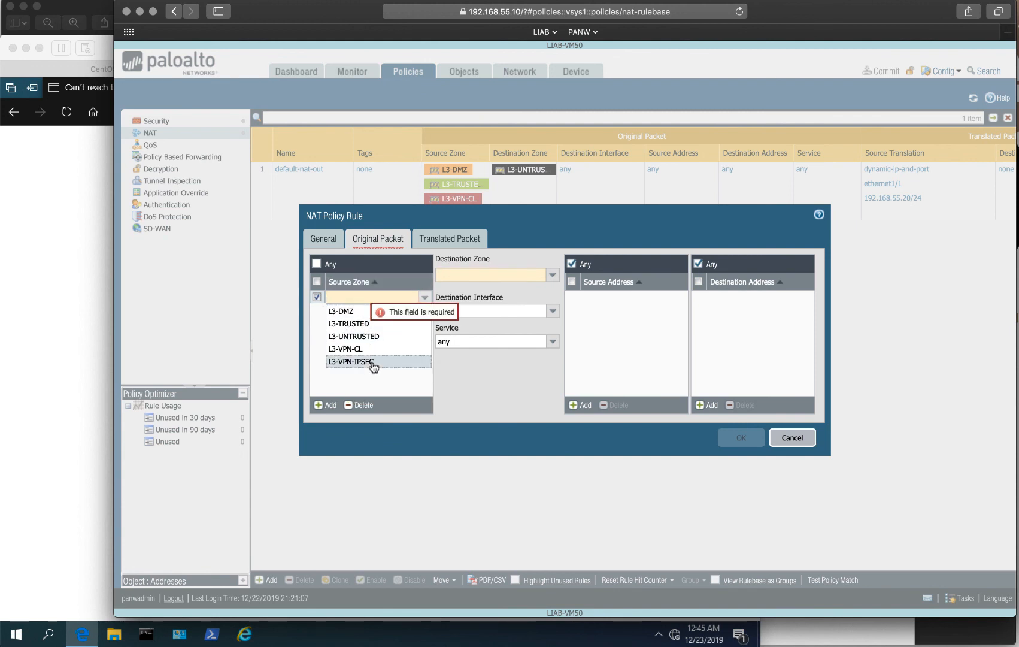
pyautogui.click(552, 275)
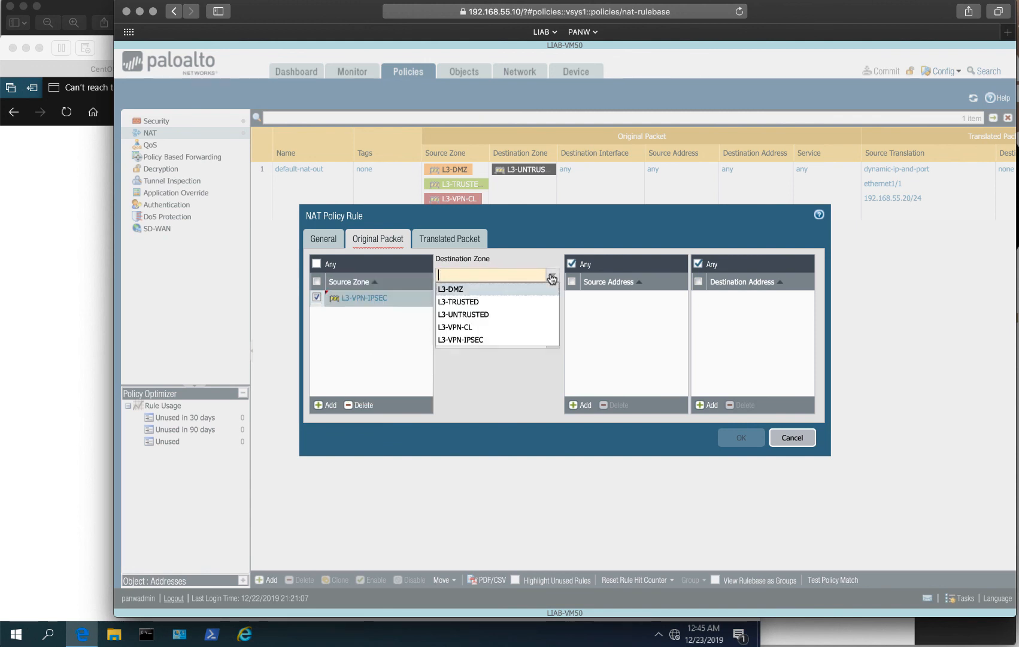
pyautogui.click(460, 301)
# Translate source via Dynamic IP And Port to ethernet1/2 at 192.168.45.20/24, save, and commit.
pyautogui.click(454, 242)
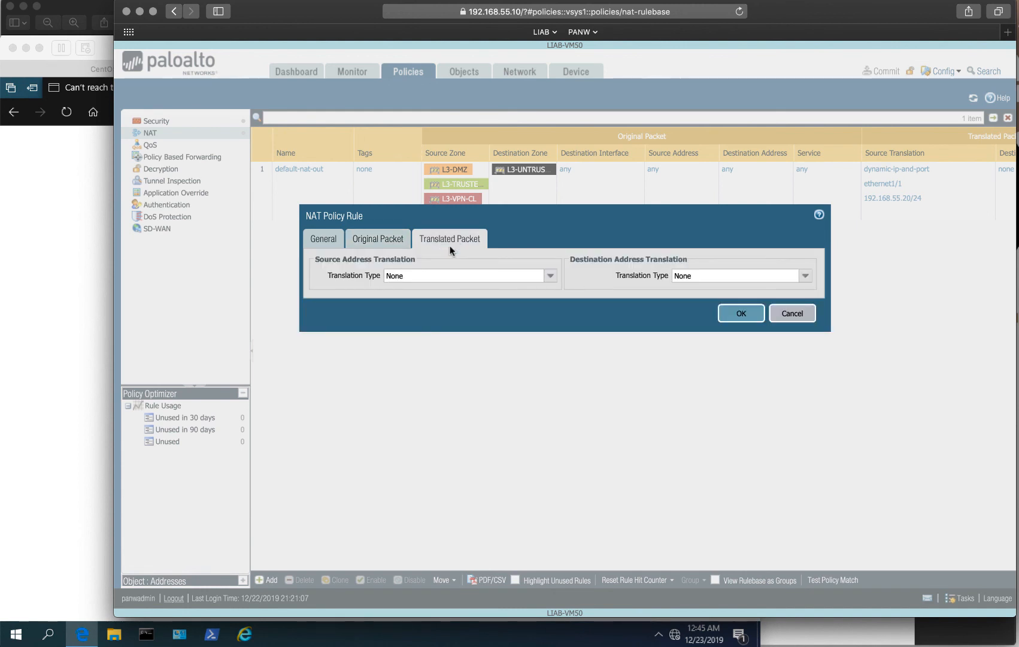
pyautogui.click(551, 277)
pyautogui.click(503, 287)
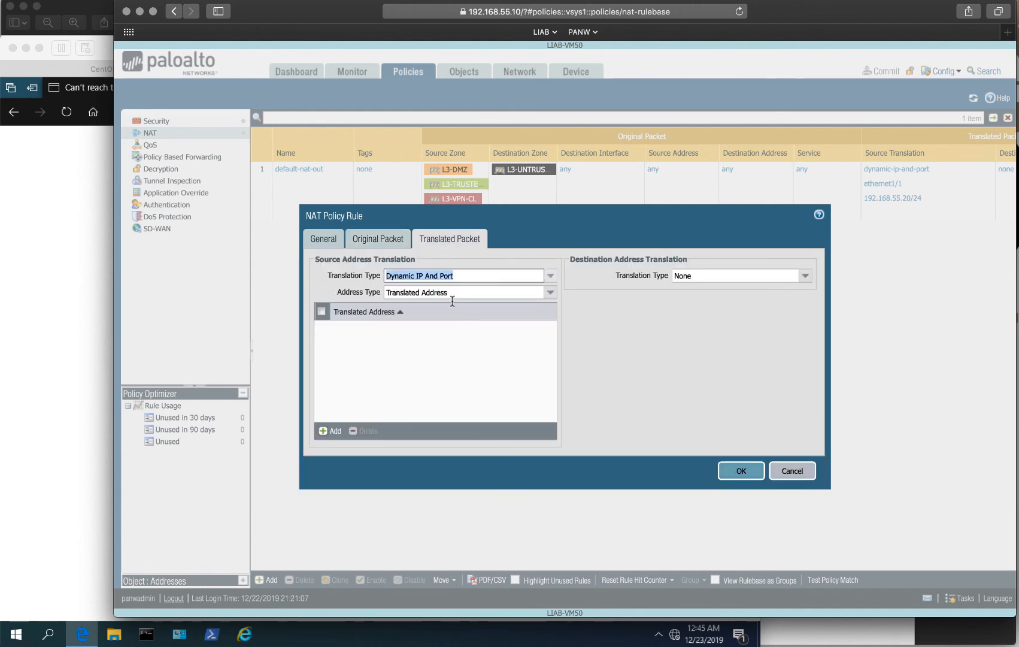
pyautogui.click(548, 292)
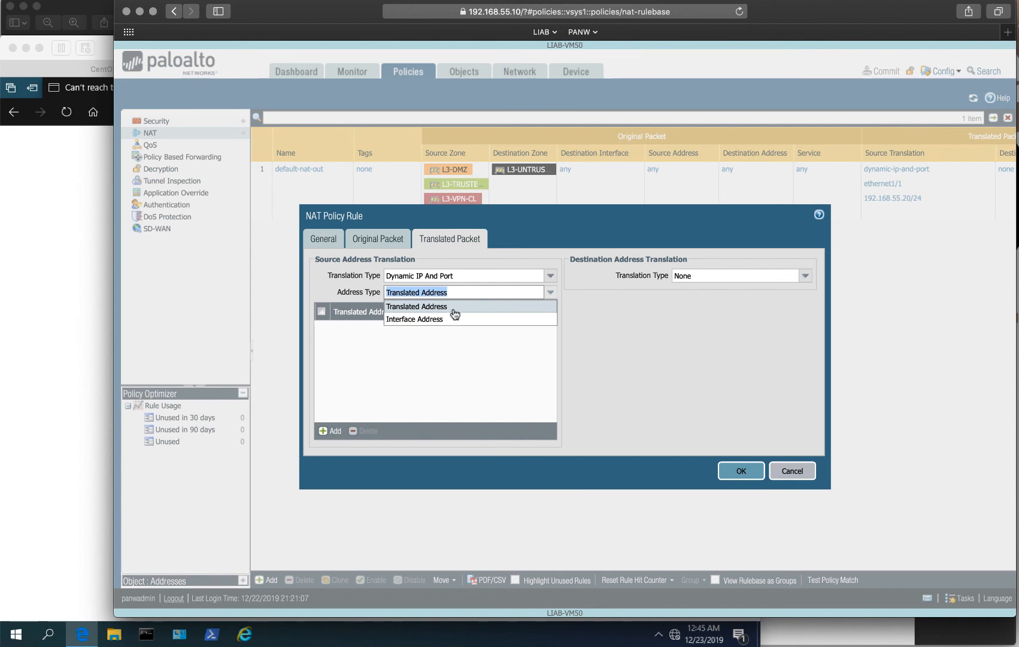
pyautogui.click(450, 319)
pyautogui.click(550, 310)
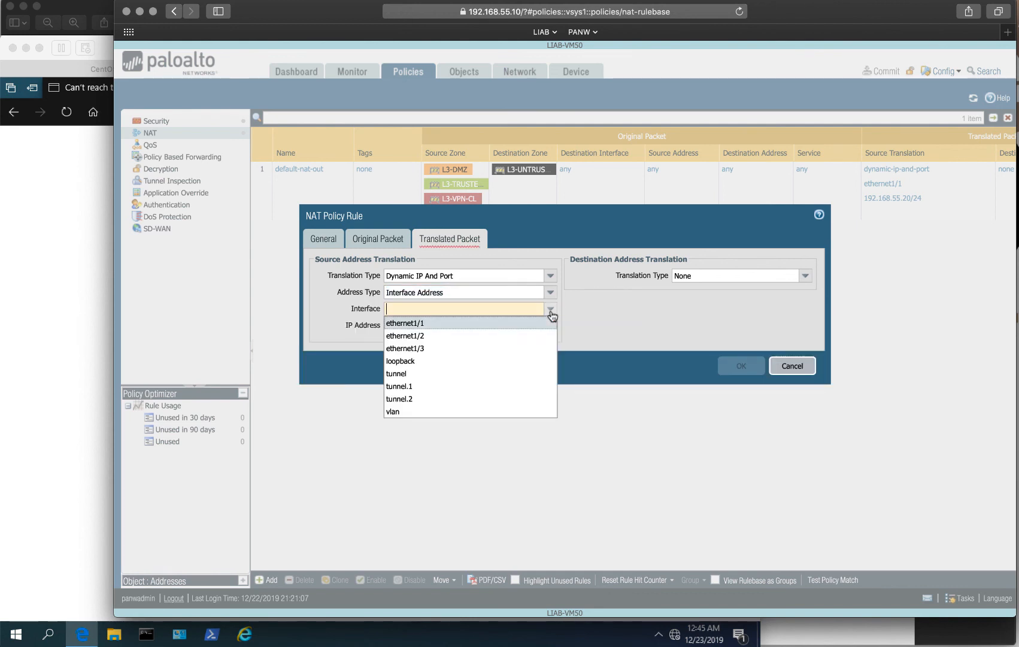
pyautogui.click(453, 338)
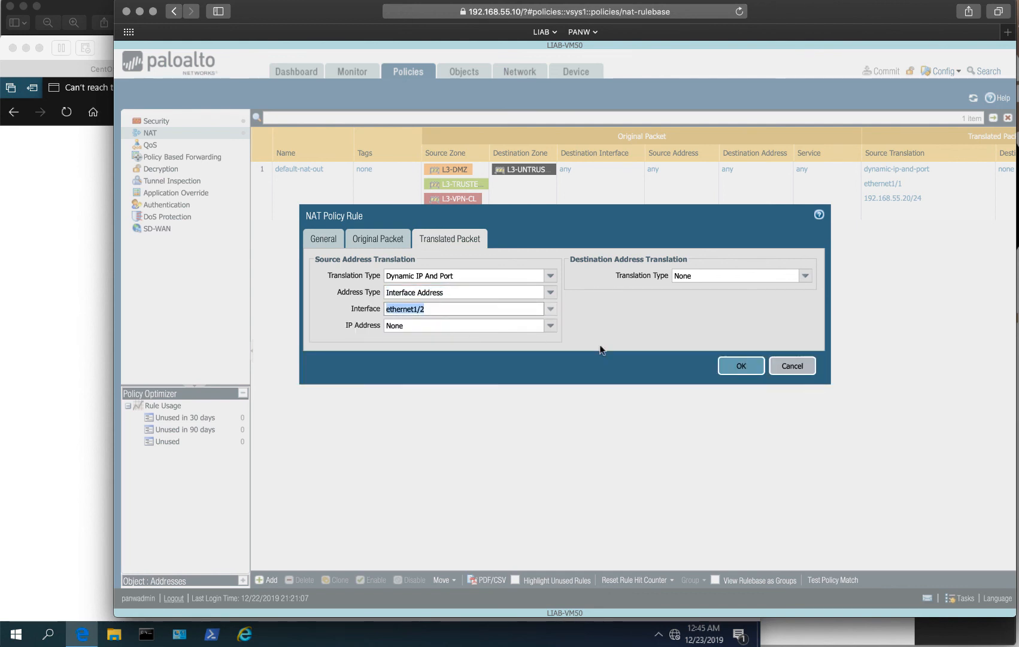
pyautogui.click(549, 325)
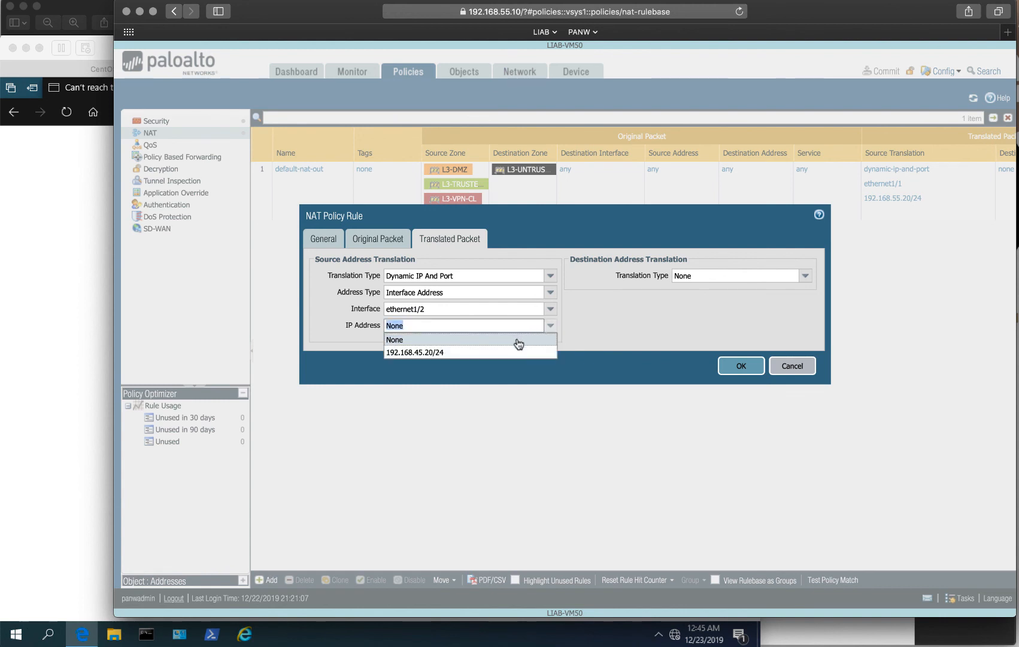
pyautogui.click(516, 352)
pyautogui.click(748, 370)
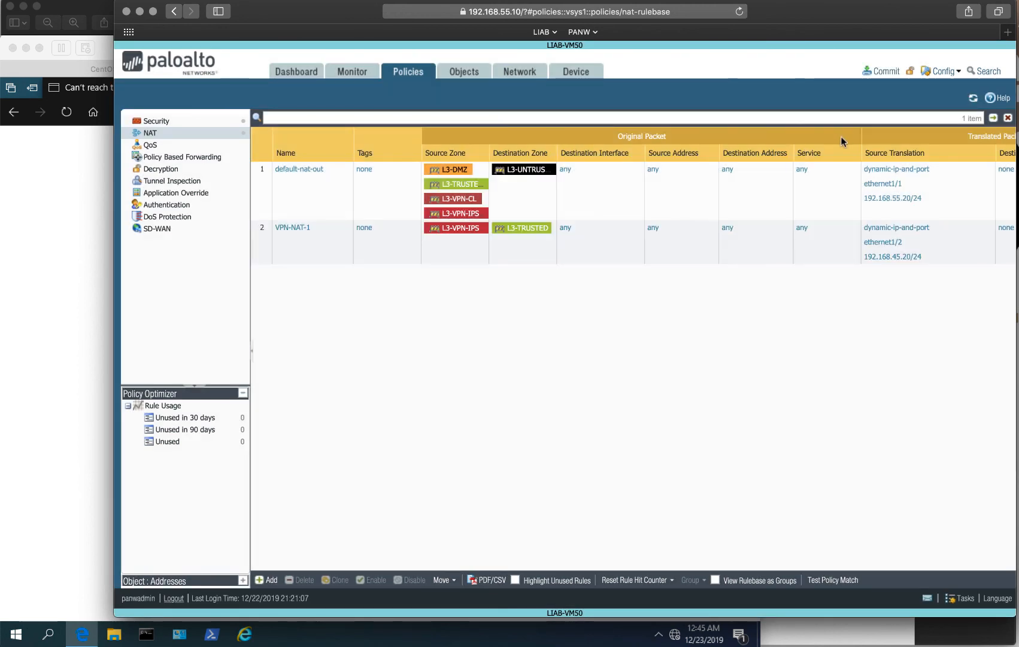
pyautogui.click(881, 71)
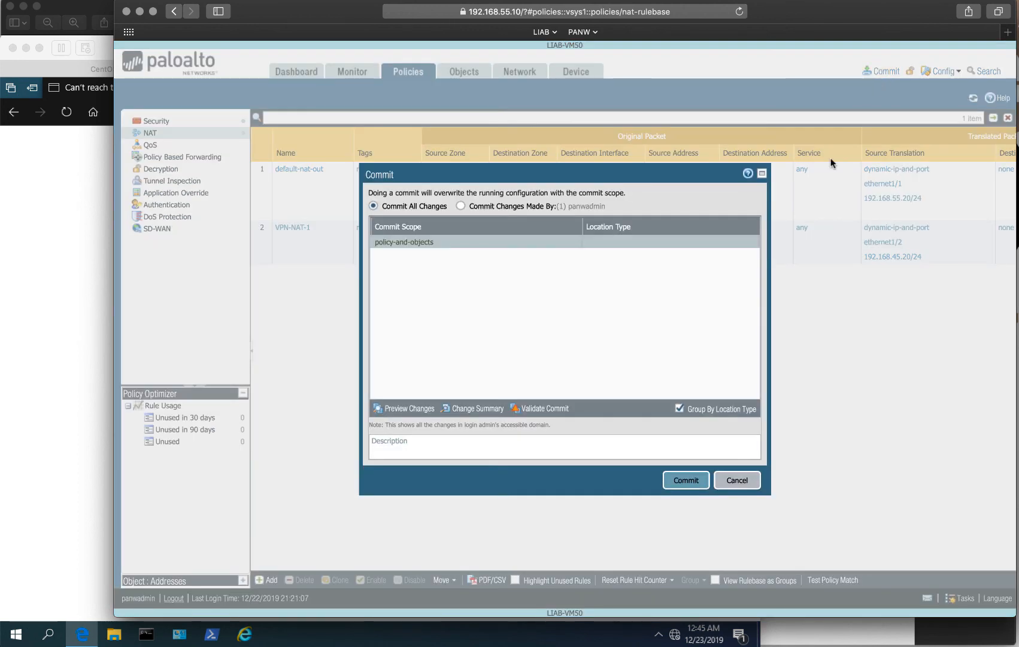
pyautogui.click(688, 482)
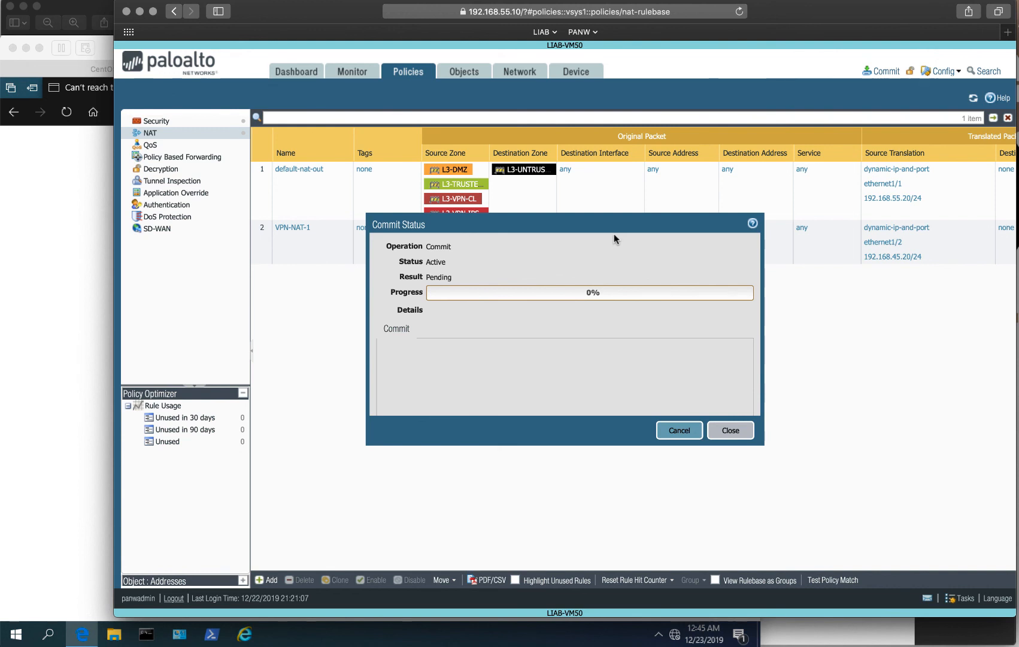
# Ping 192.168.45.20 from a Command Prompt on the Windows client.
pyautogui.click(6, 225)
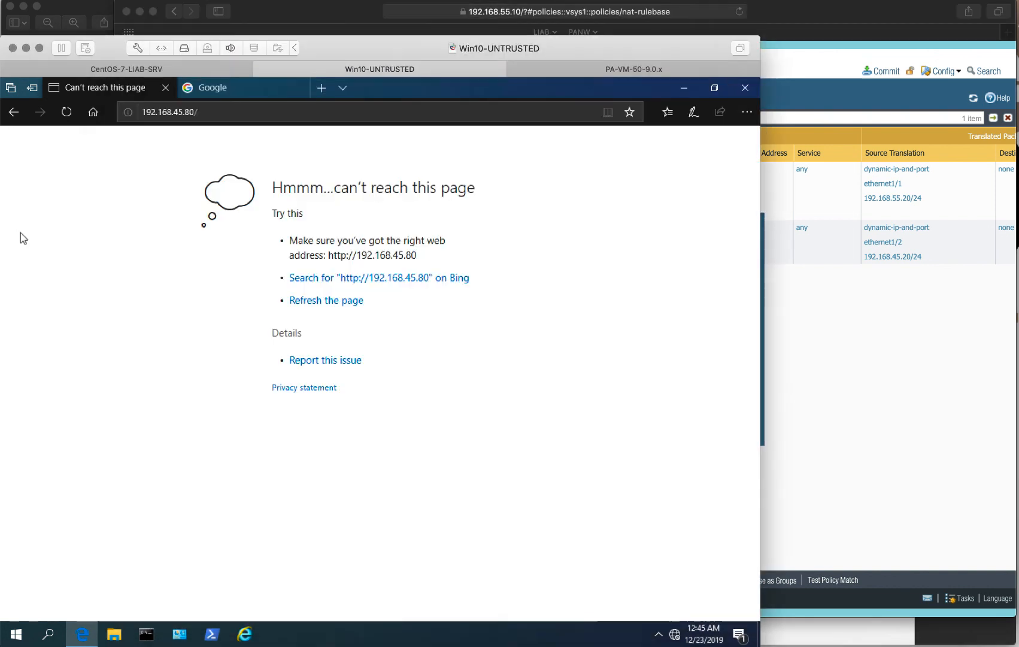
pyautogui.click(146, 634)
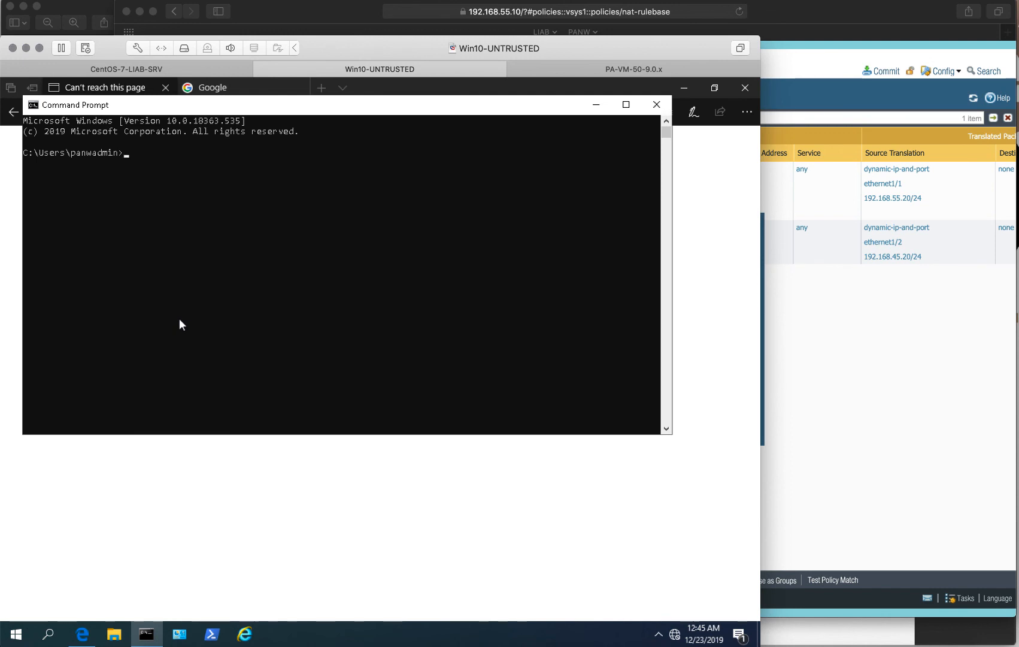
pyautogui.write('ping 192.168.45.20')
pyautogui.press('Return')
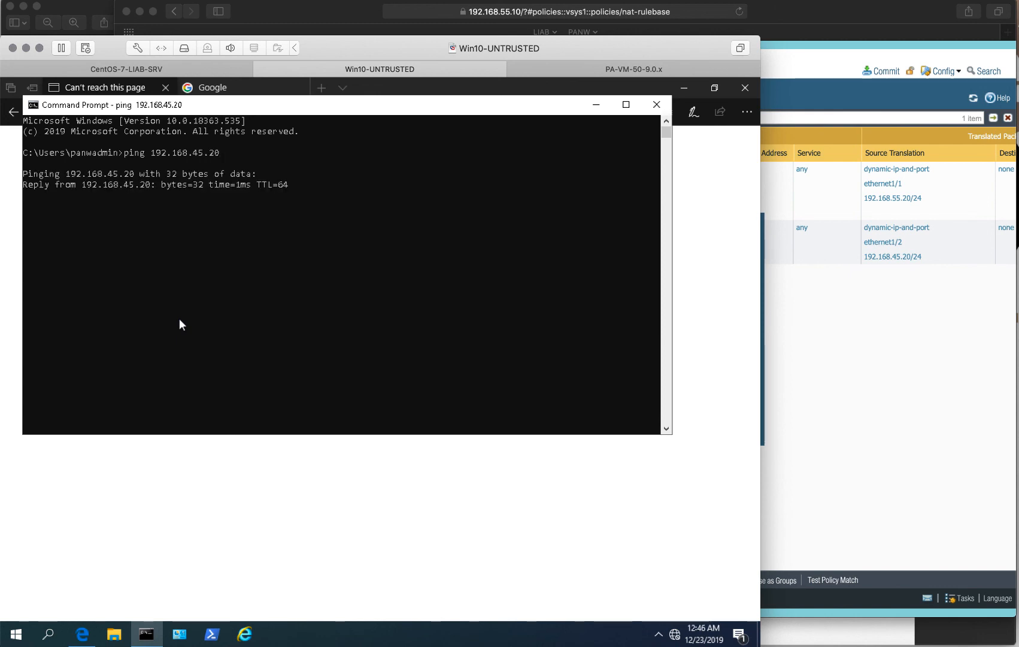
# Reload 192.168.45.80 in Edge so the PANW Lab-In-A-Box page loads.
pyautogui.click(696, 251)
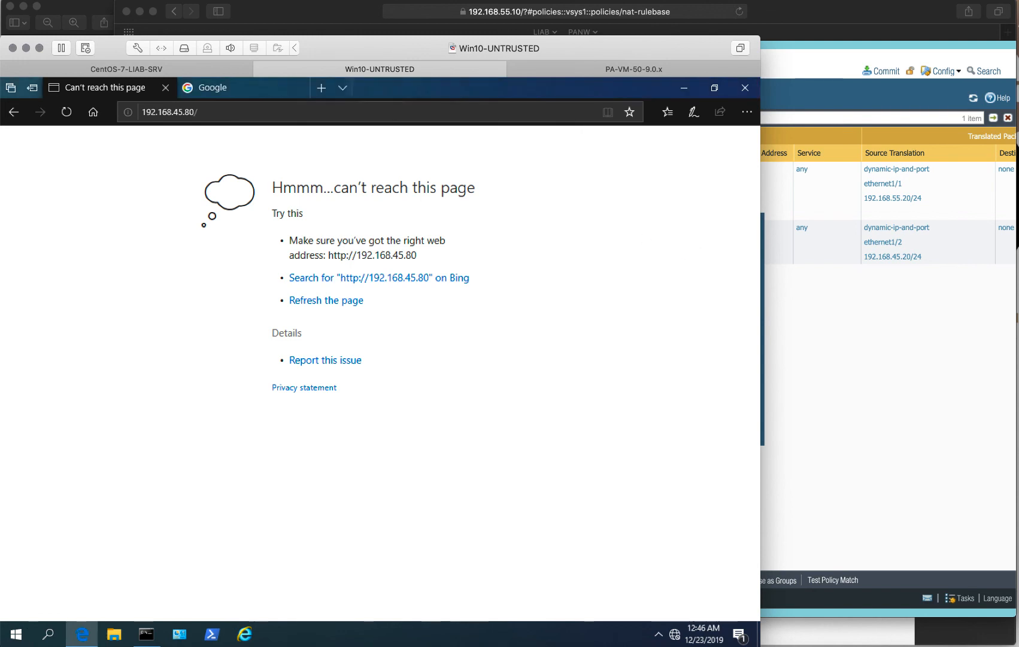
pyautogui.click(66, 111)
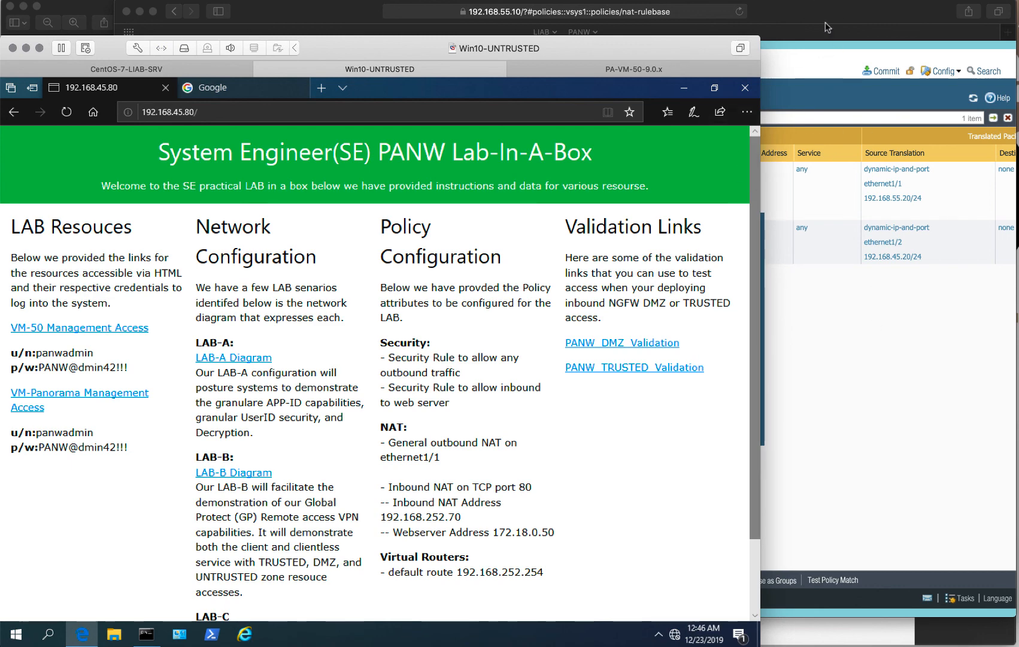
pyautogui.click(693, 3)
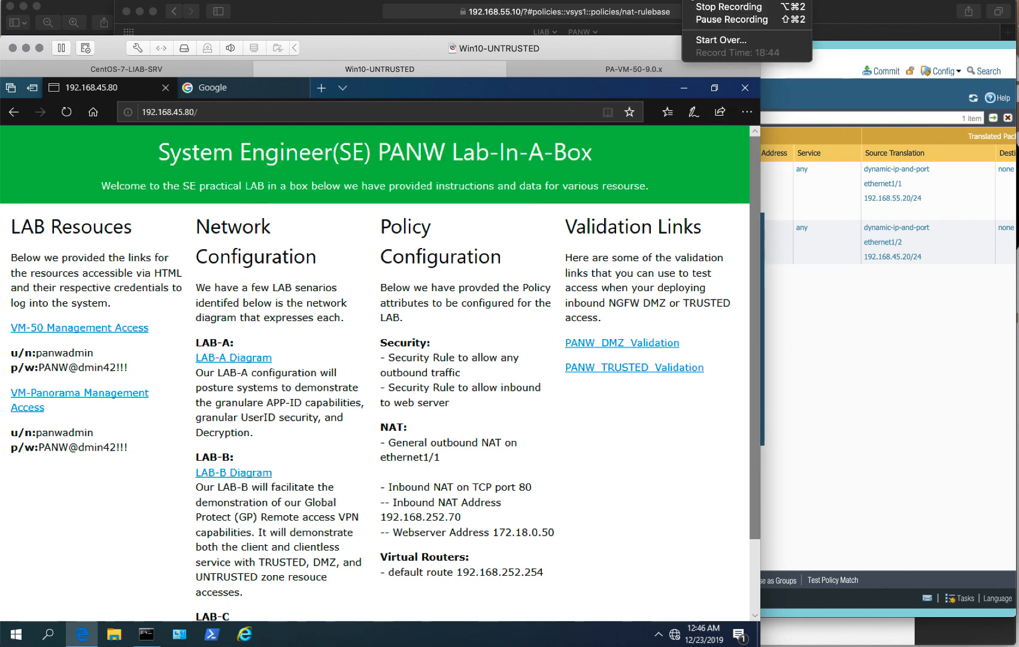